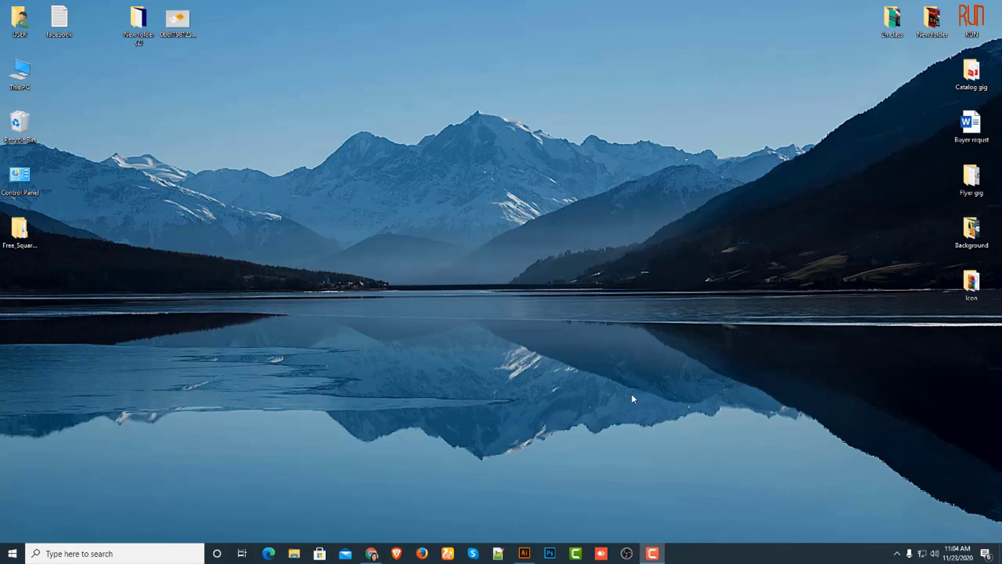
- Switch to Illustrator and create a new document named Business card, 2.5 x 2.5 in with two artboards, 0.25 in bleed and CMYK color
left_click(529, 557)
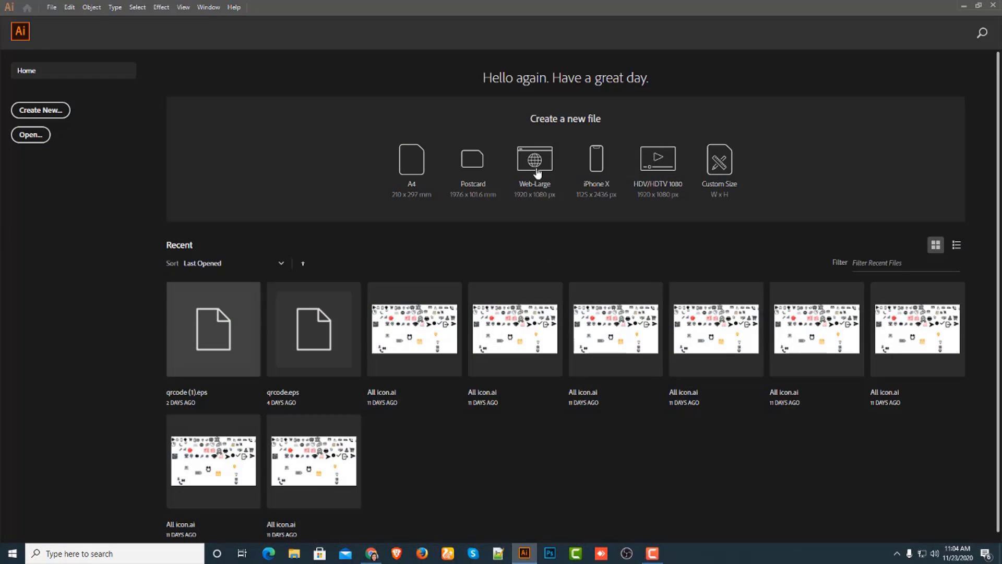
left_click(38, 109)
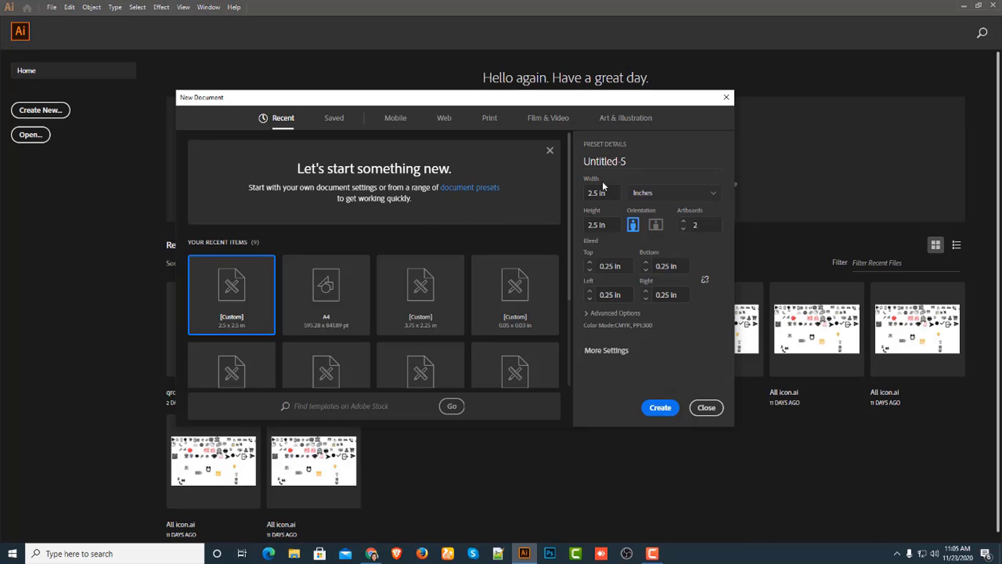
left_click_drag(643, 161, 571, 165)
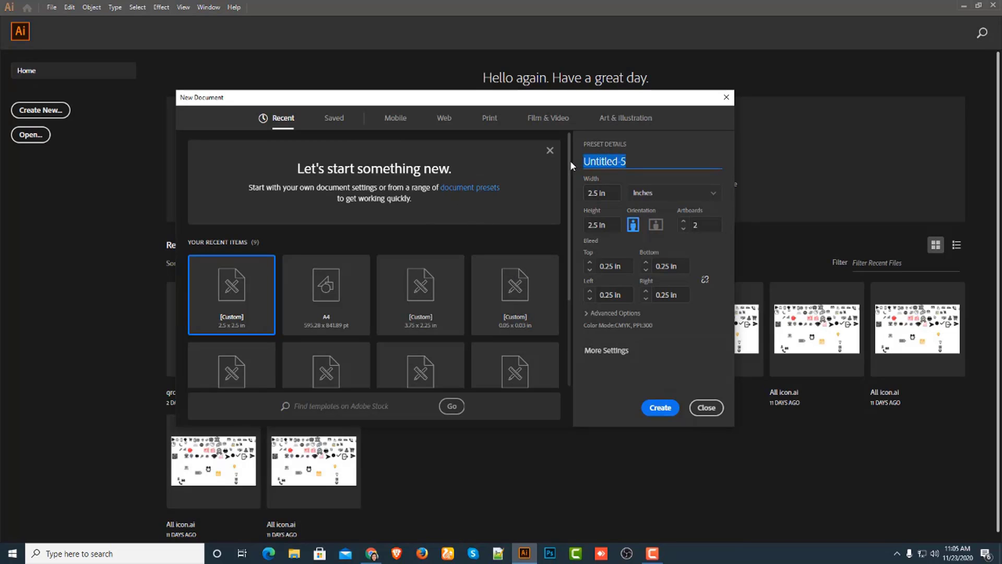
type("Business")
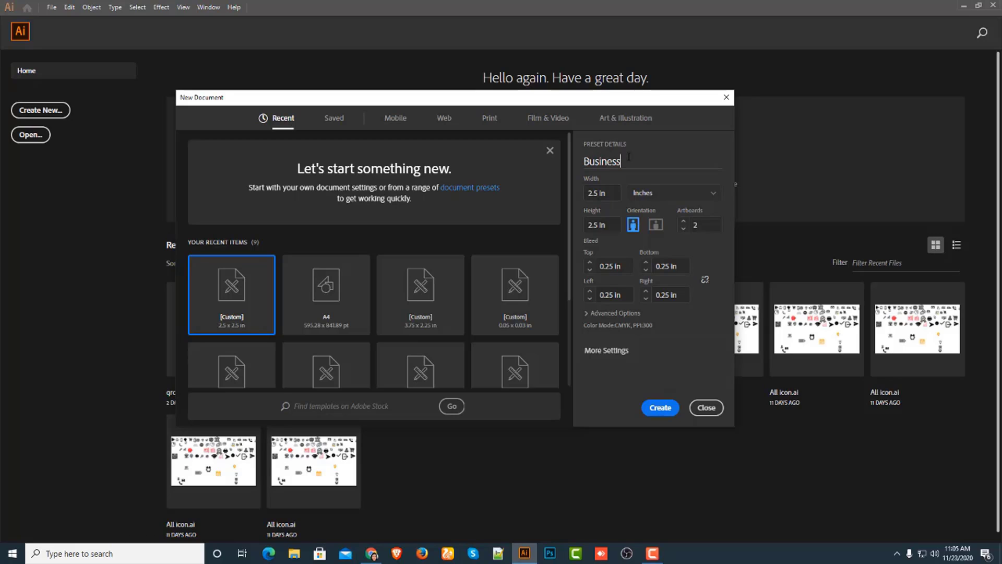
type(" card")
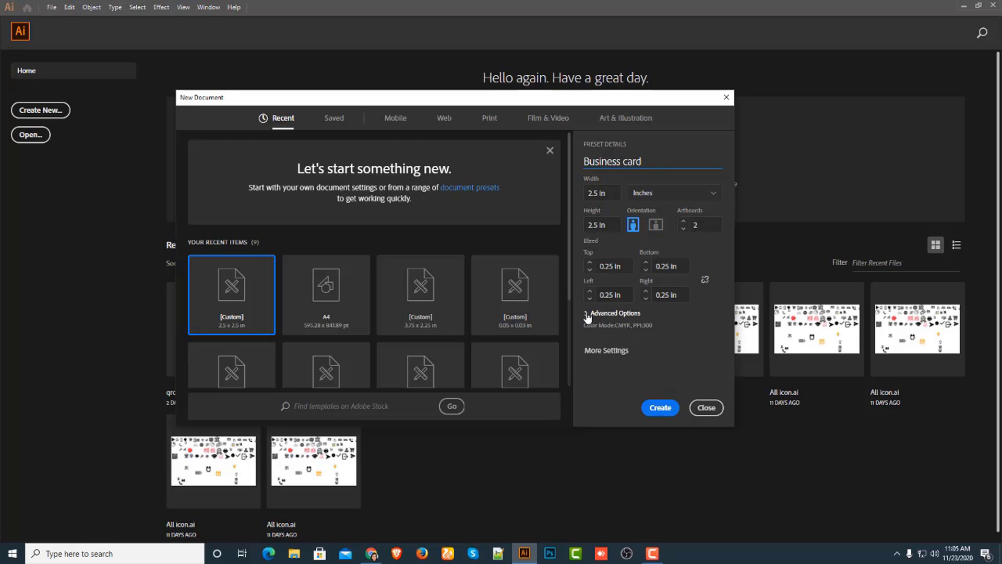
left_click(588, 316)
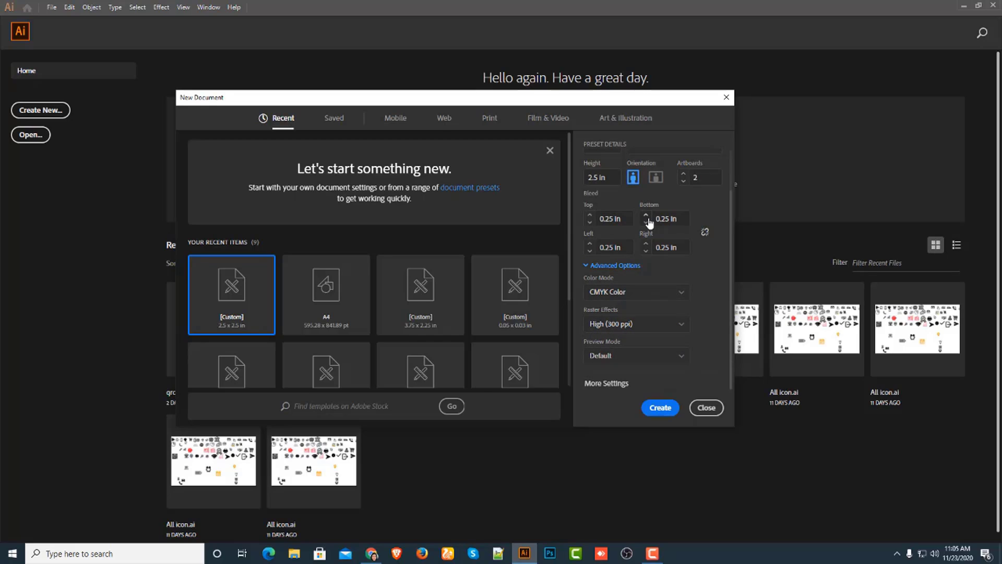
left_click(661, 407)
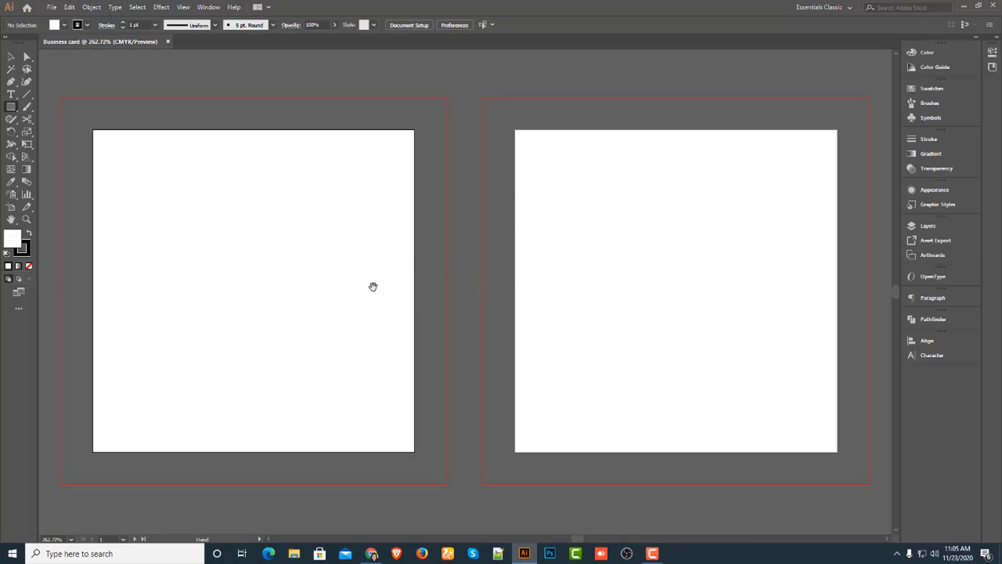
- Set the stroke to none and the fill to the red-orange swatch for new shapes
left_click_drag(374, 286, 412, 289)
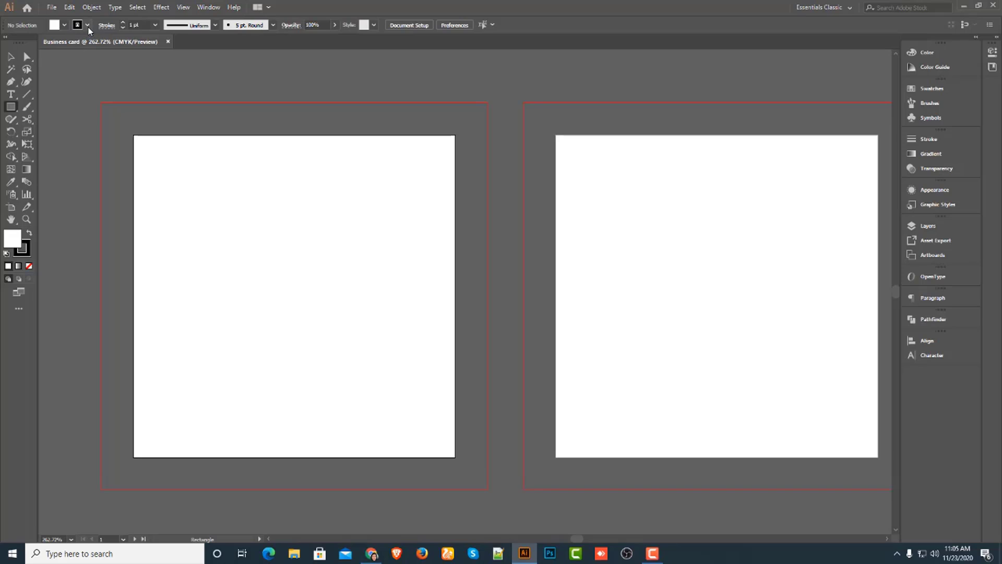
left_click(87, 25)
left_click(6, 44)
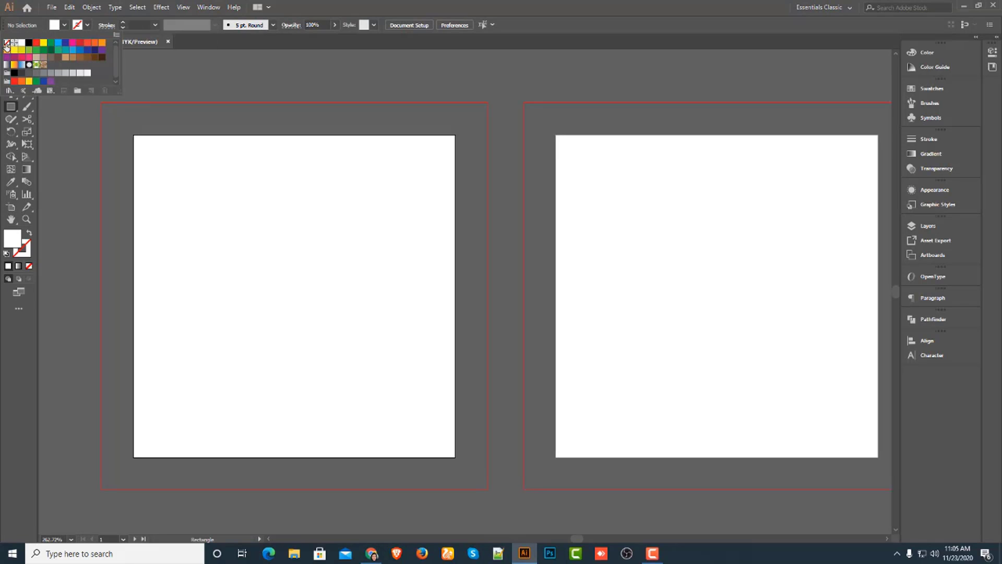
left_click(64, 25)
left_click(64, 25)
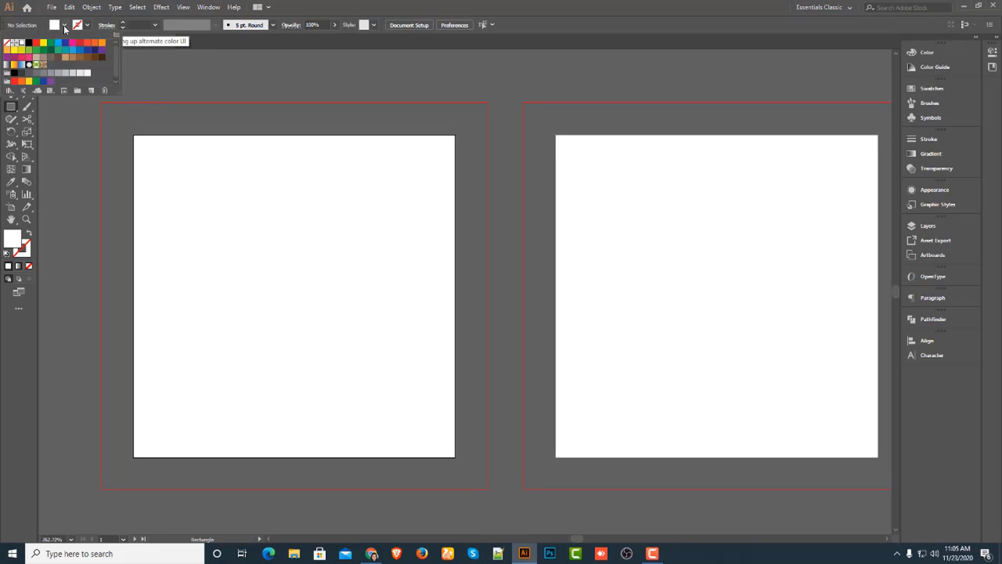
left_click(85, 45)
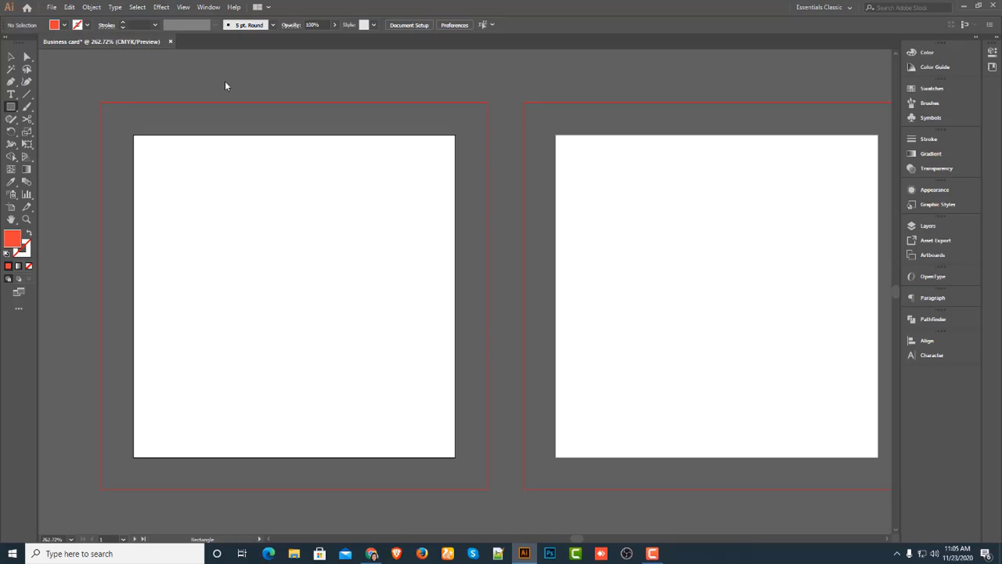
- Create a rectangle 2.5 in wide and 2.5 in high with the Rectangle tool
left_click_drag(11, 106, 62, 108)
left_click(331, 213)
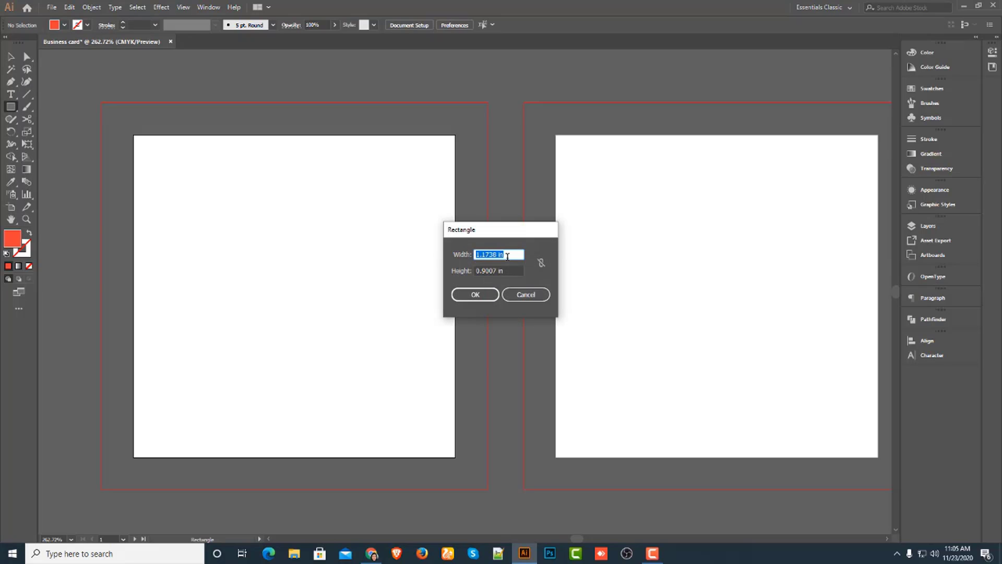
type("2.5")
key("Tab")
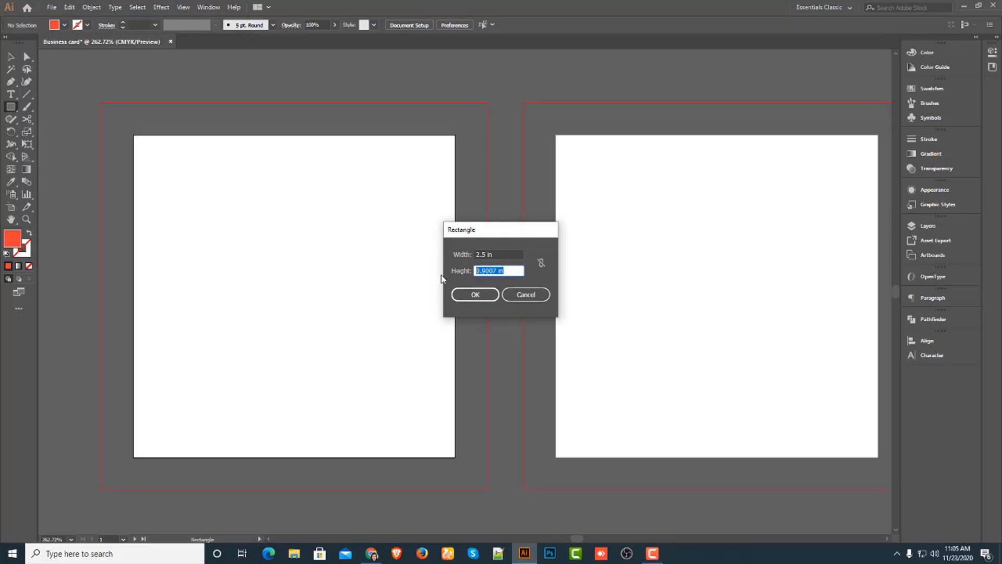
type("2.5")
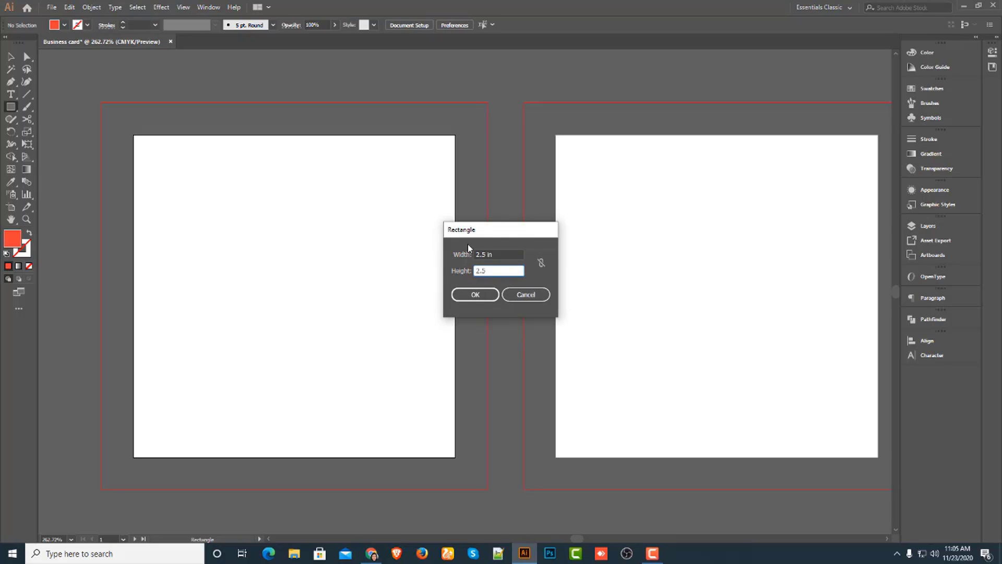
left_click(475, 295)
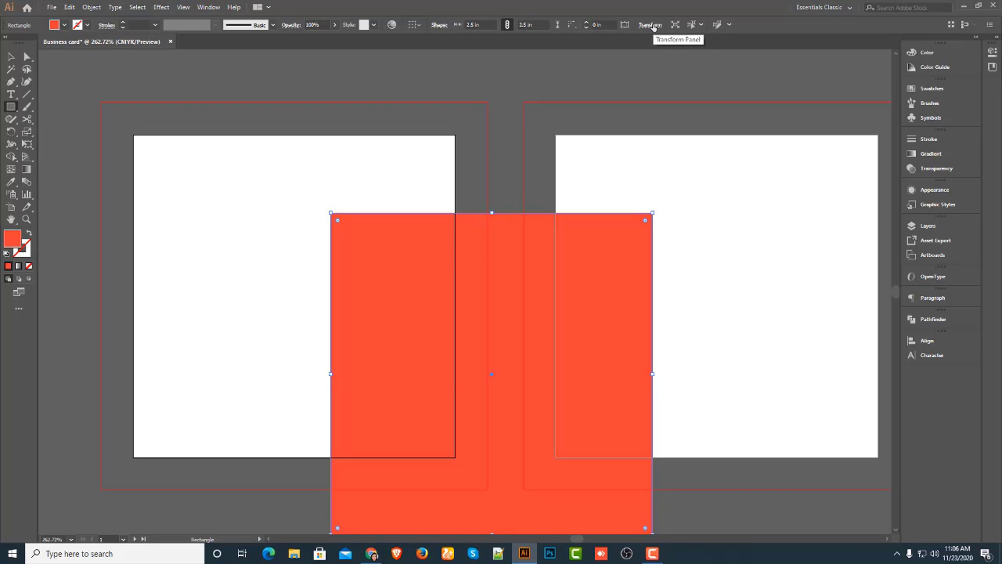
- Position the red-orange square at X 0 and Y 0 so it covers the first artboard, and deselect it
left_click(653, 26)
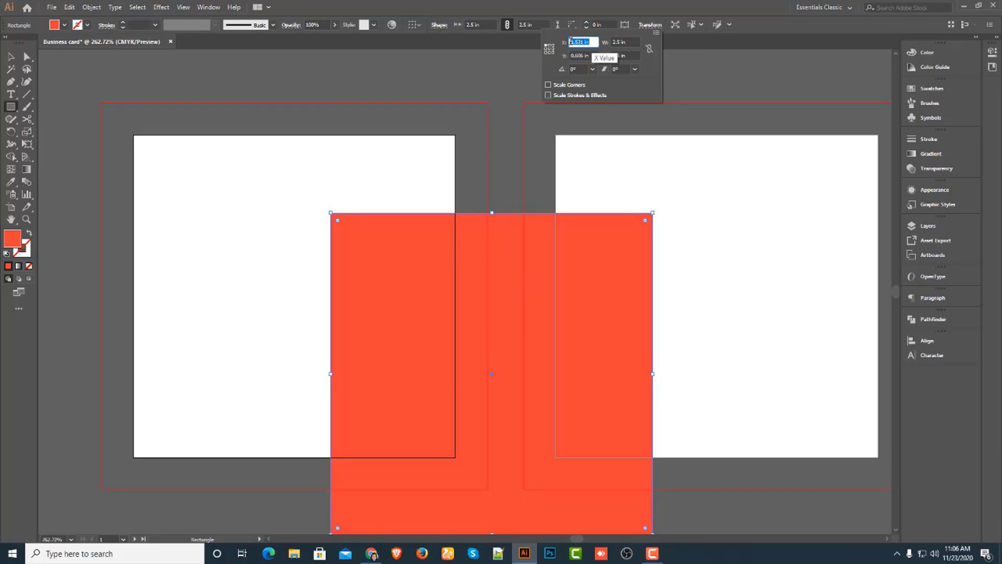
type("0")
key("Tab")
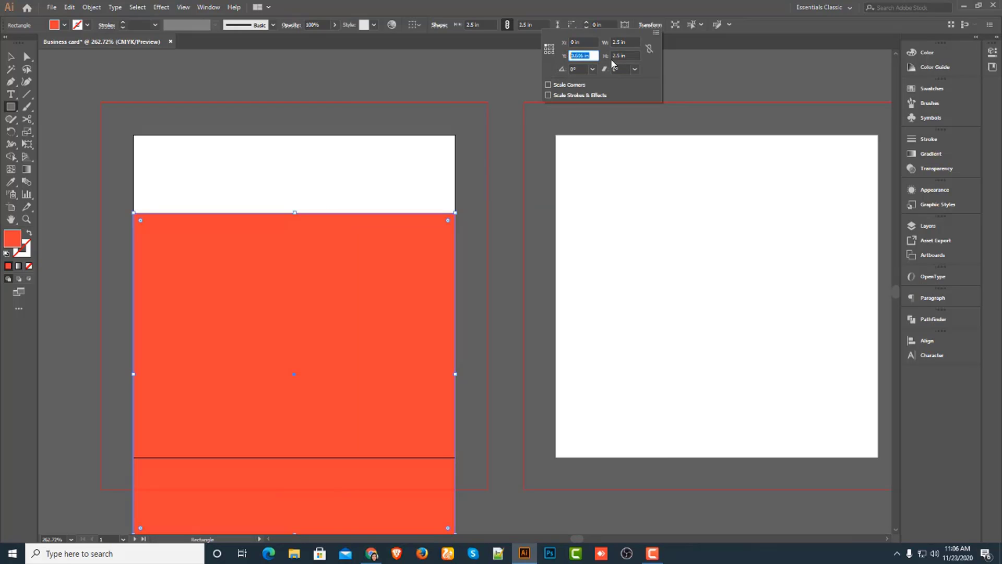
type("0")
key("Return")
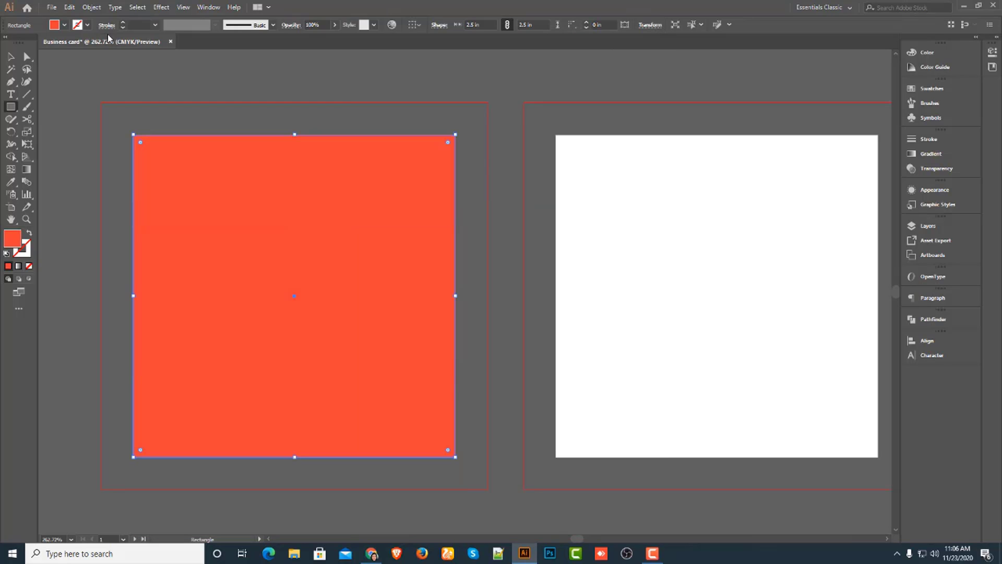
left_click(14, 56)
left_click(365, 123)
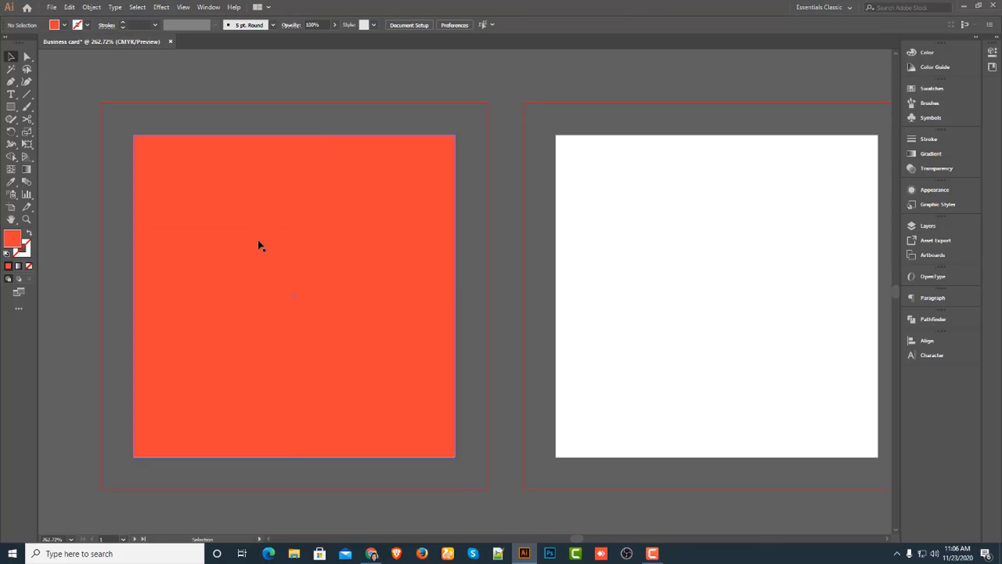
- Offset the red-orange square's path by -0.25 in with miter joins to make an inner margin square
left_click(304, 261)
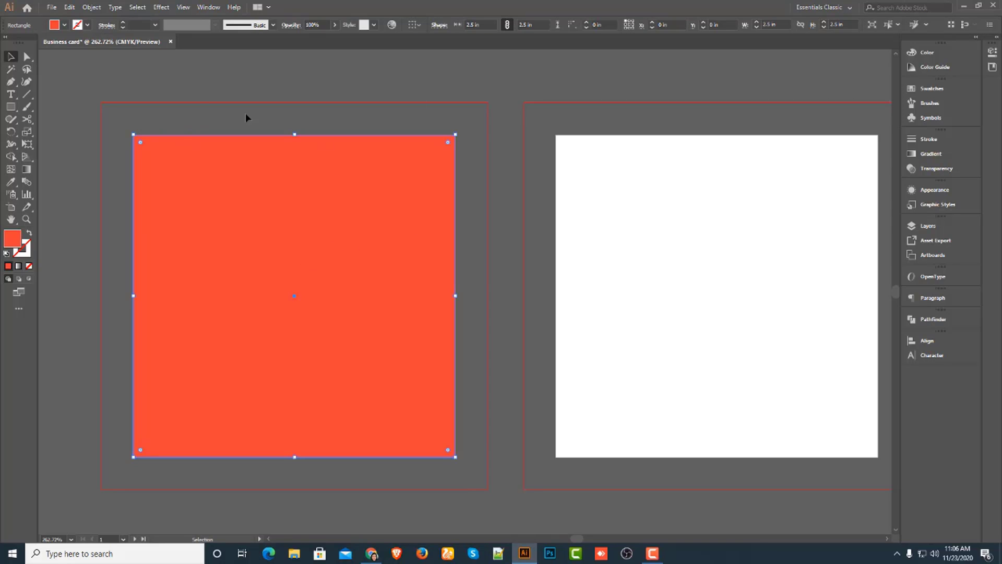
left_click(94, 8)
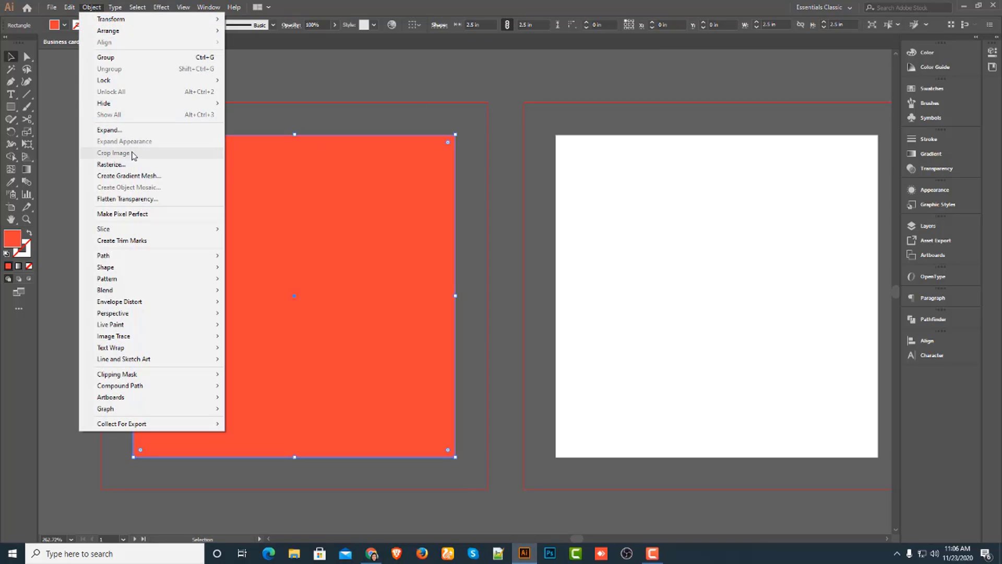
mouse_move(116, 259)
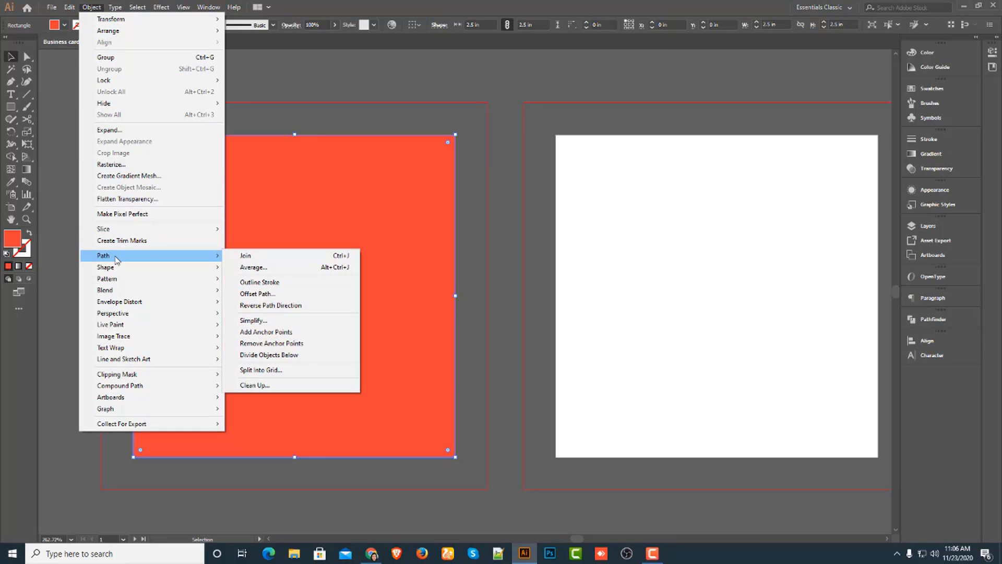
left_click(258, 293)
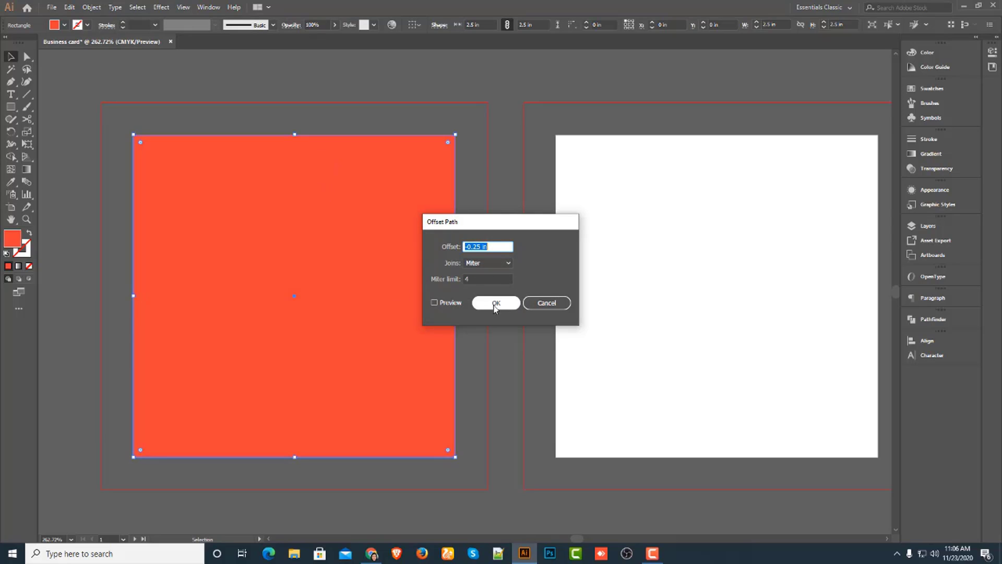
left_click(496, 303)
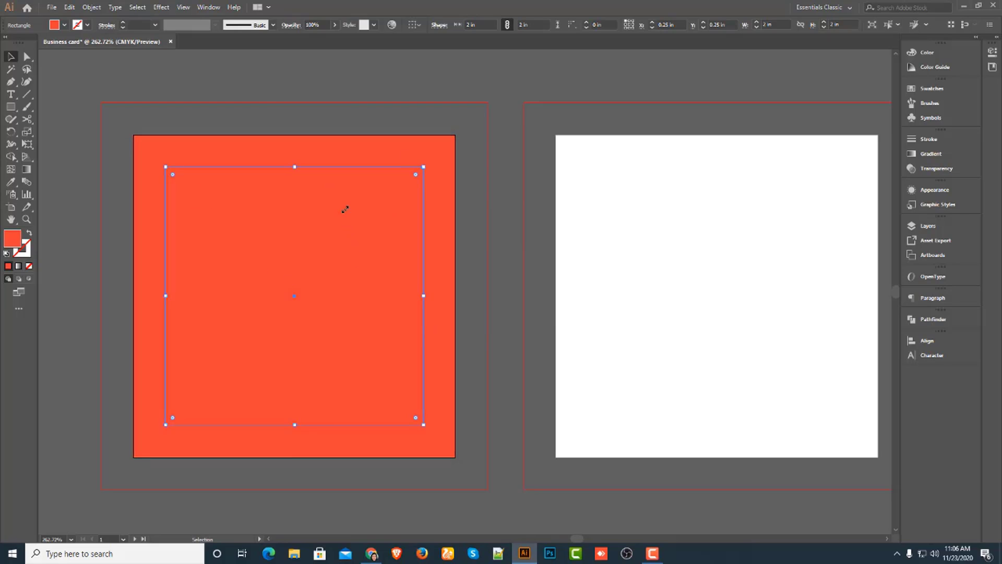
- Convert the inner offset square into guides and clear the selection
right_click(323, 168)
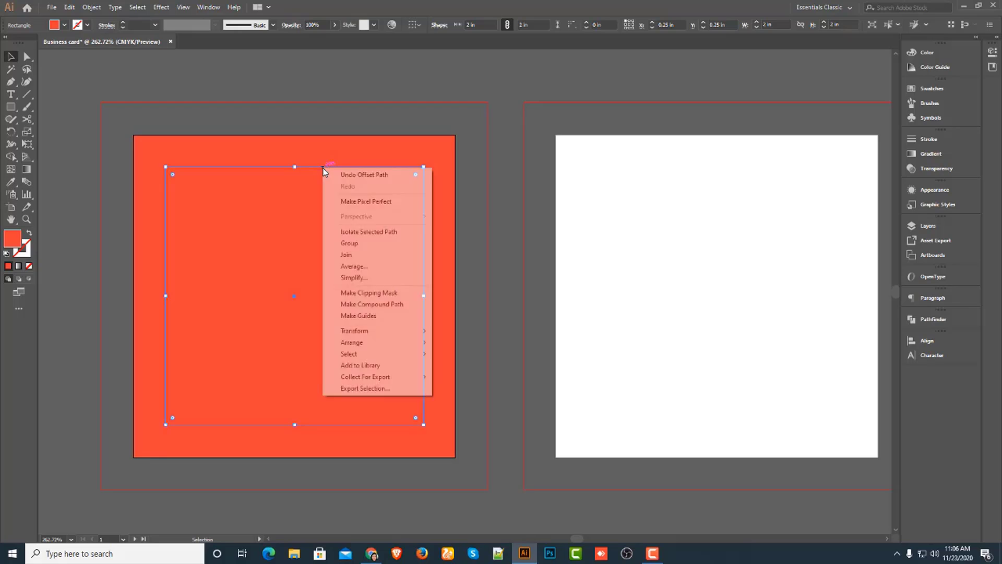
left_click(358, 316)
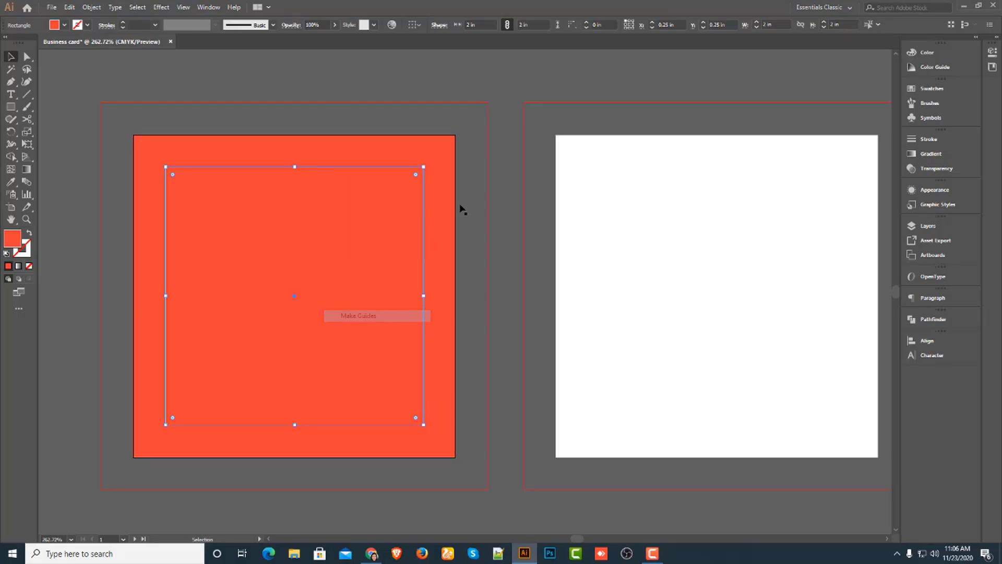
left_click(481, 161)
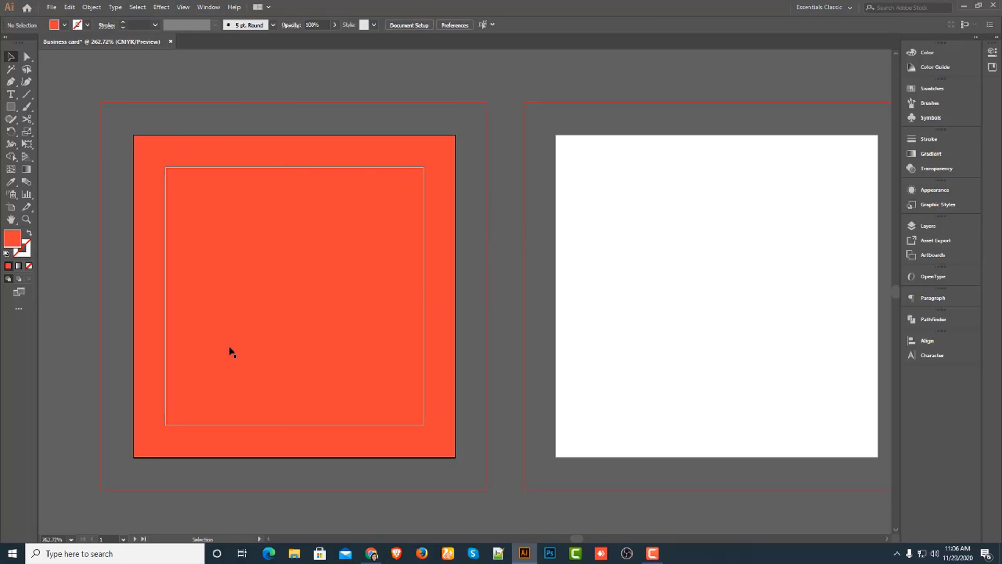
- Draw a closed Pen shape along the square's top edge, corner to corner, with its lower side curving down about 0.42 in
left_click(11, 82)
left_click(133, 134)
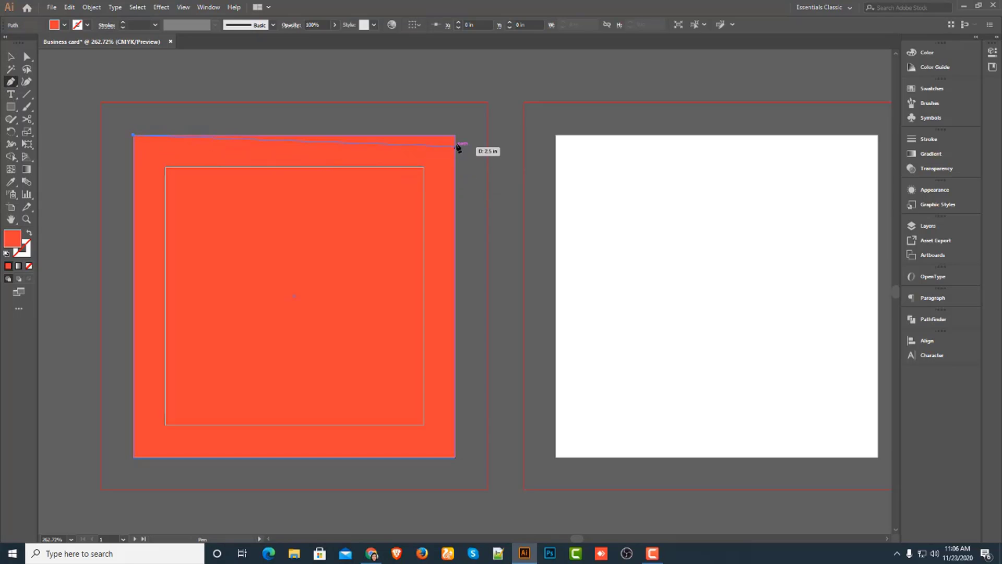
left_click_drag(455, 135, 657, 142)
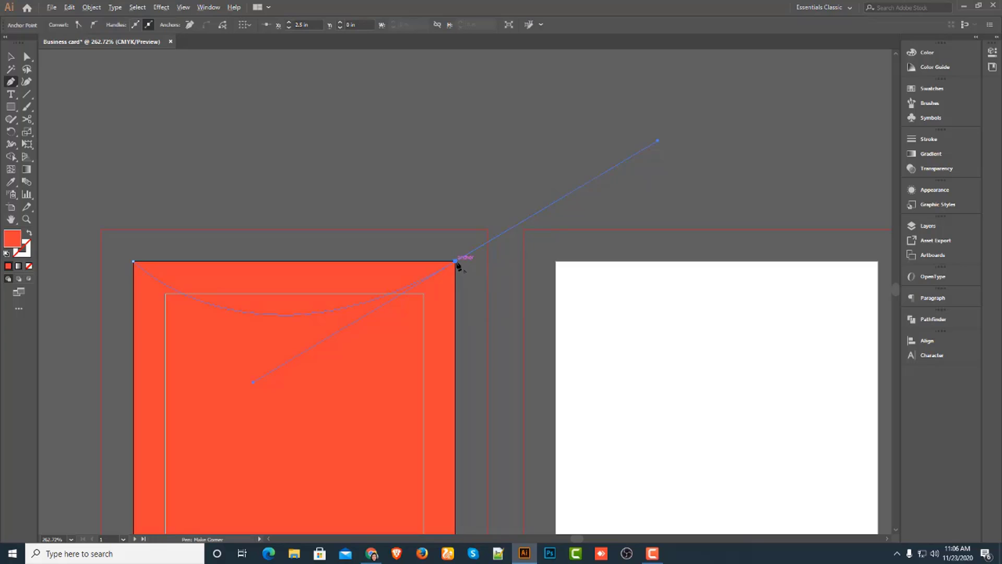
left_click(456, 261)
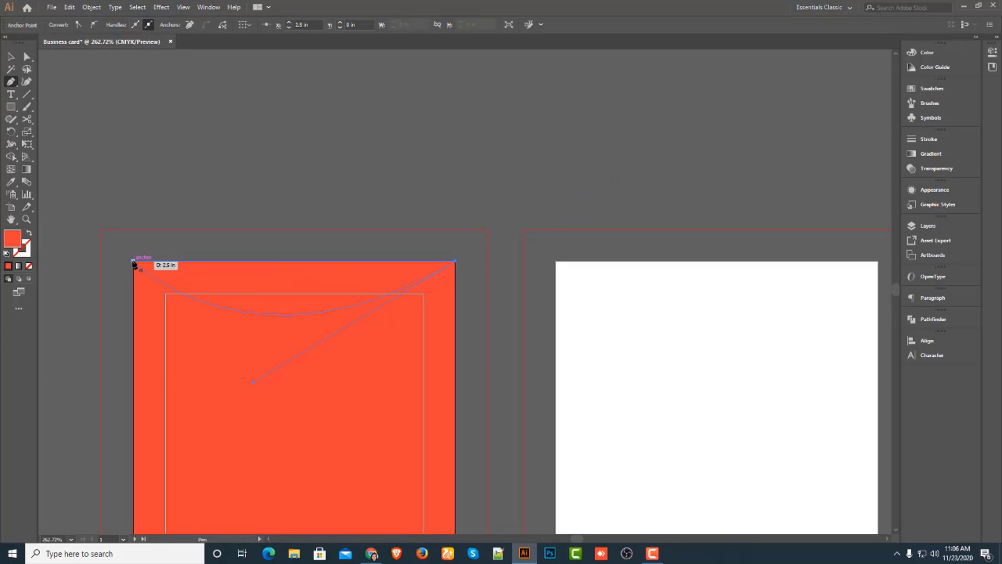
left_click(133, 261)
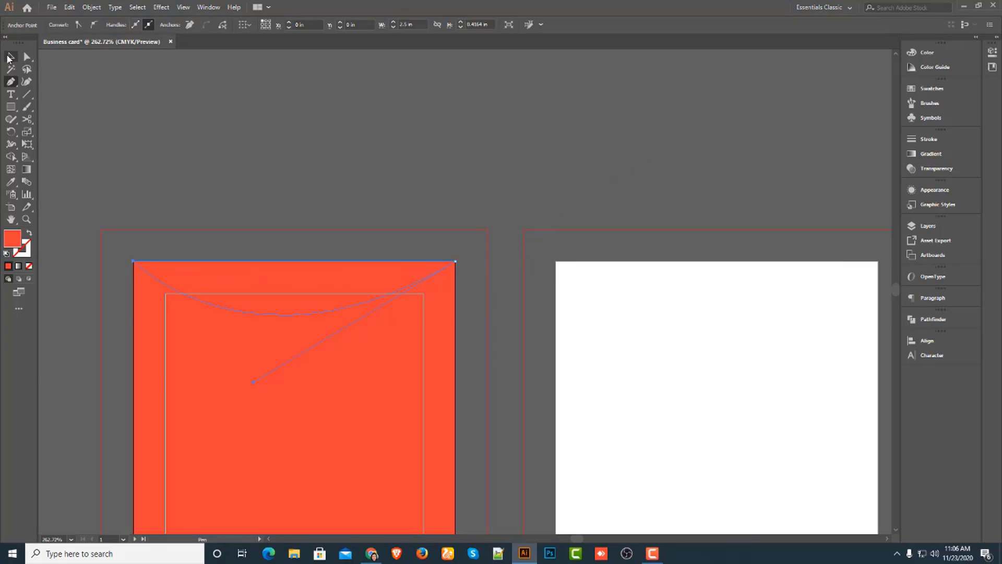
left_click(10, 57)
- Fill the curved shape at the top of the red-orange square with black
scroll(331, 270, "down", 4)
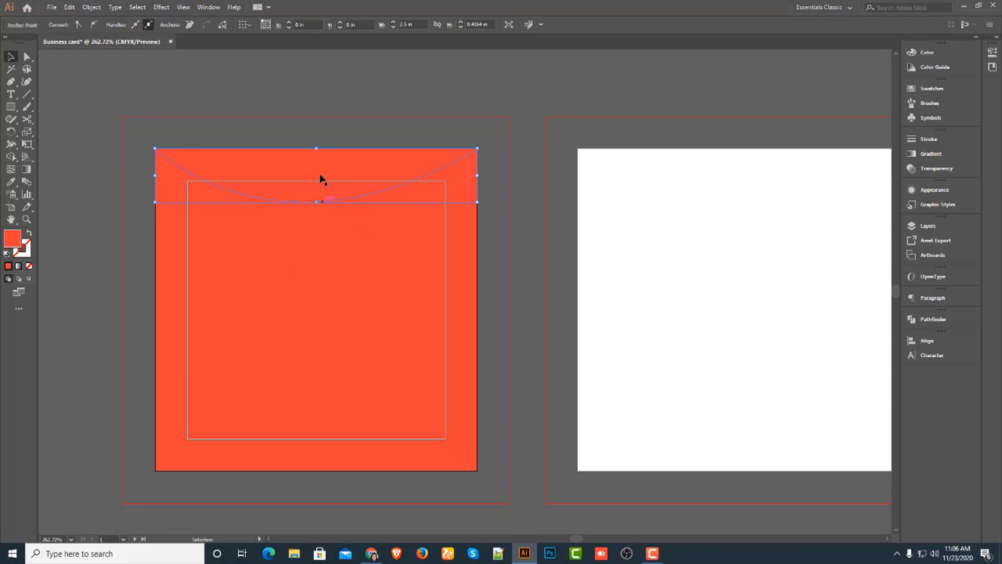
left_click(321, 178)
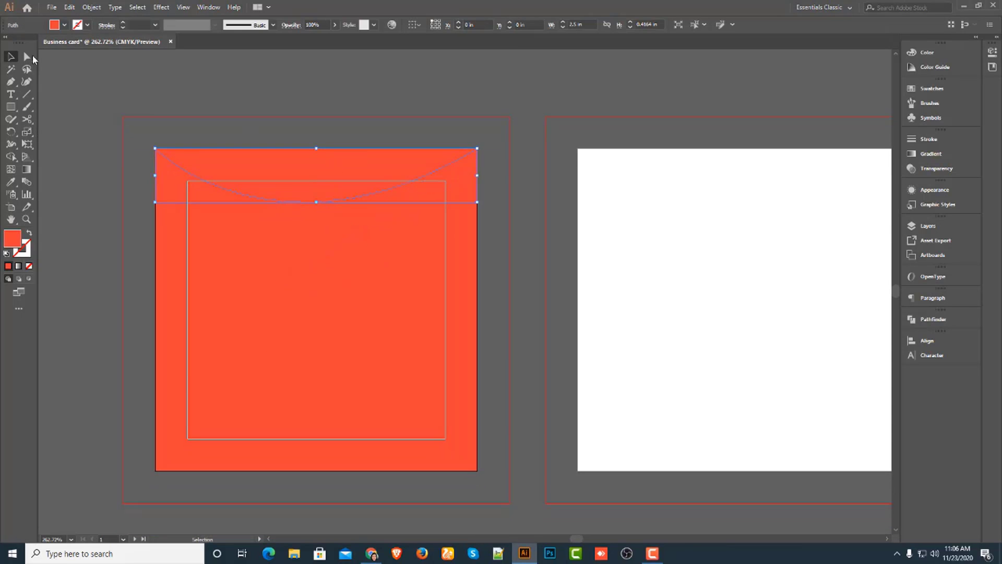
left_click(64, 24)
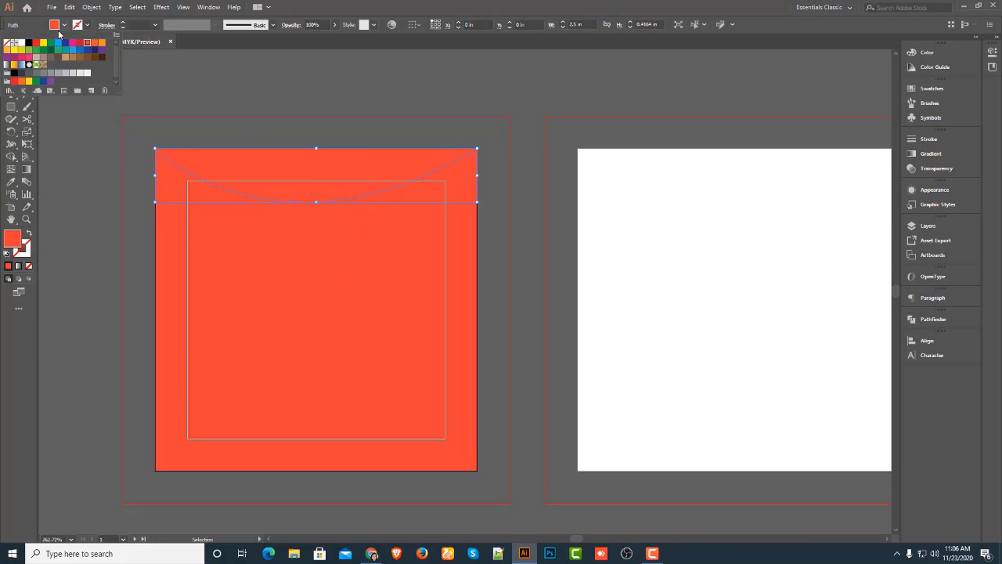
left_click(28, 49)
left_click(29, 42)
left_click(206, 89)
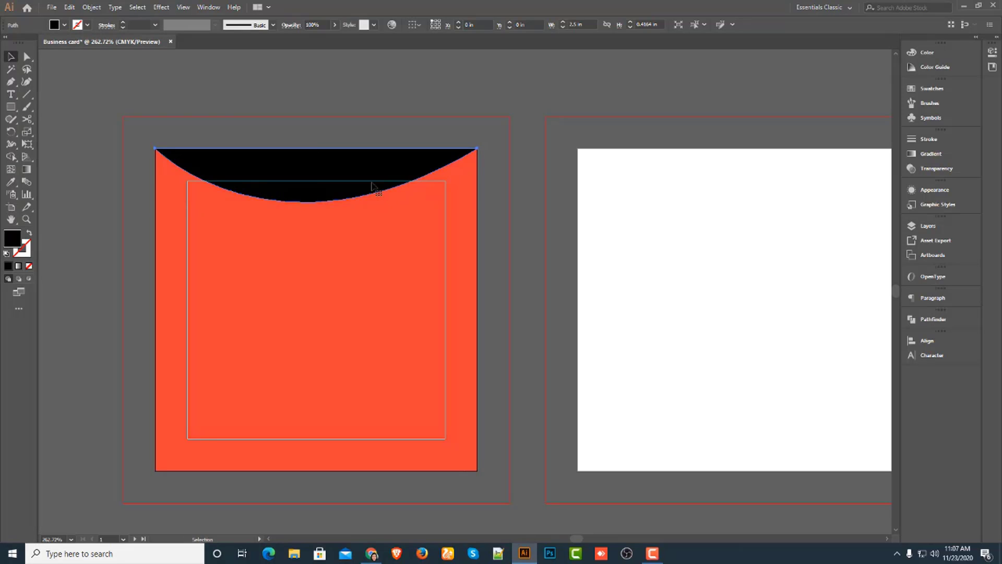
- Shorten a front copy of the black curve to about 0.34 in tall and fill the taller curve behind it with white from the blank artboard
left_click_drag(318, 198, 461, 179)
left_click(398, 107)
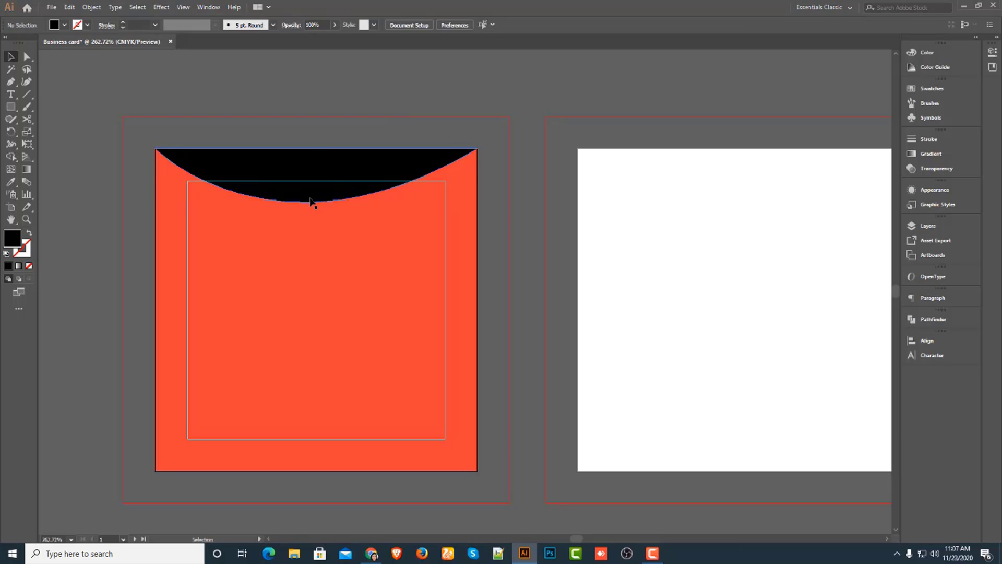
left_click(312, 202)
left_click(11, 182)
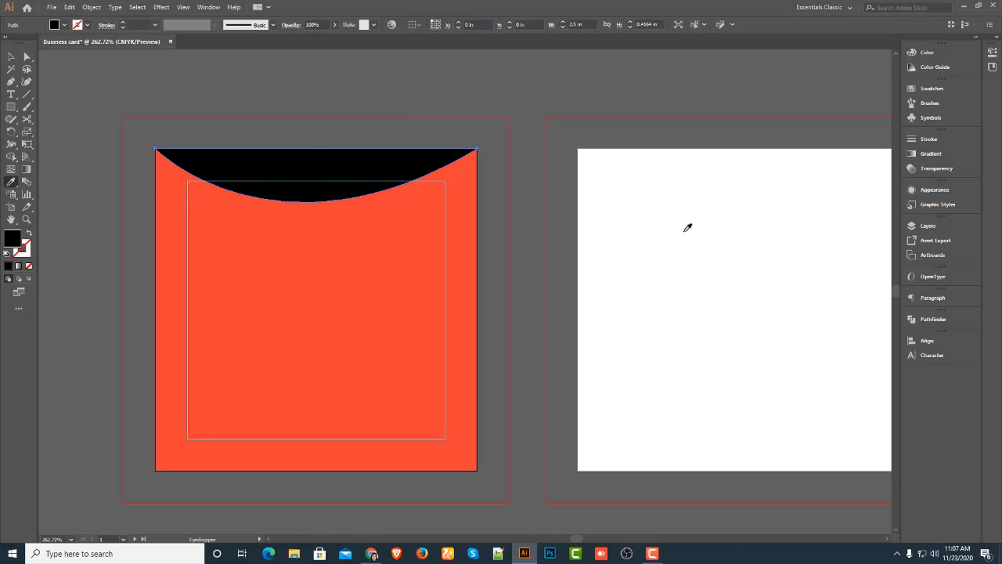
left_click(688, 227)
left_click(10, 57)
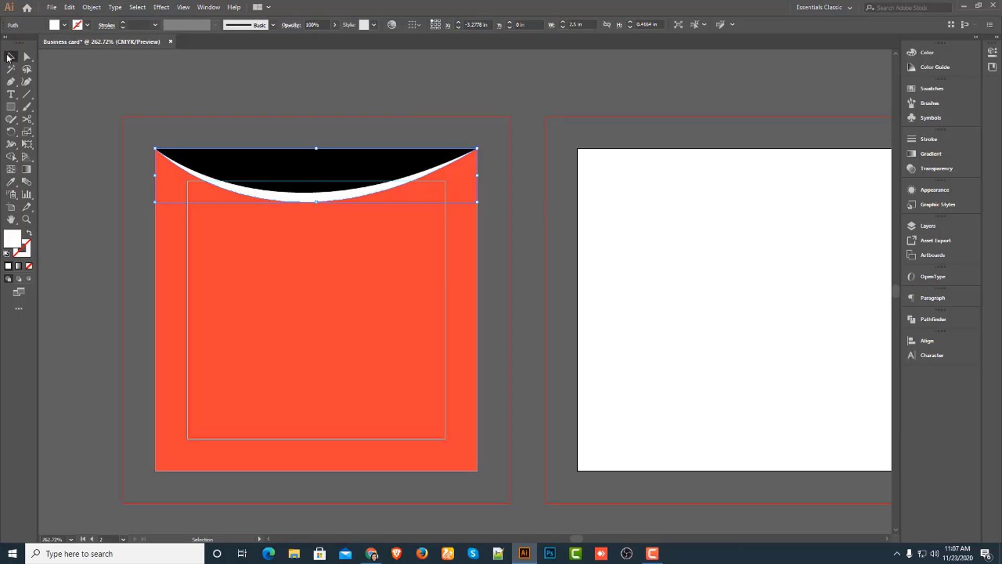
left_click(241, 82)
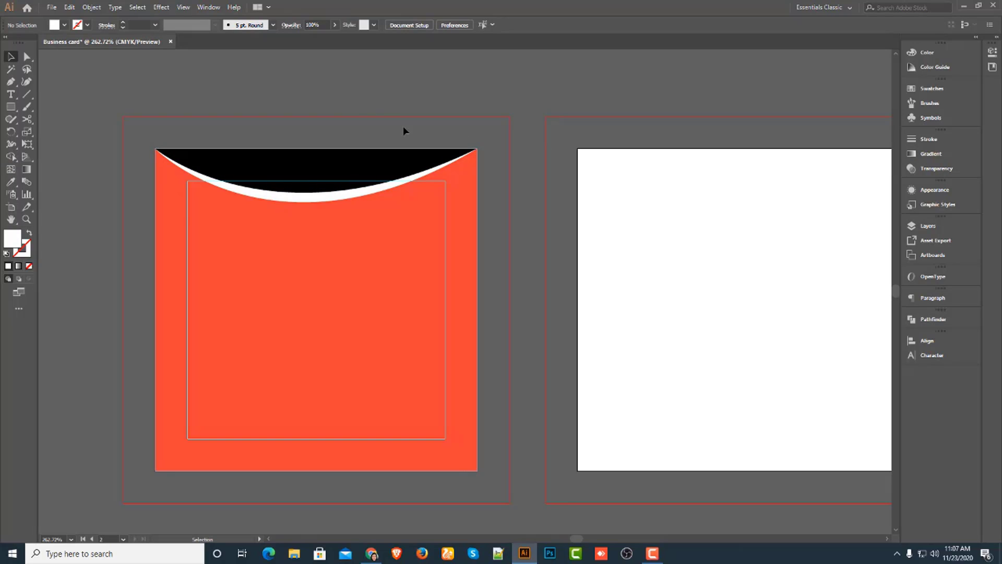
- Group the black curve with the white curve behind it at the card's top edge
left_click(390, 191)
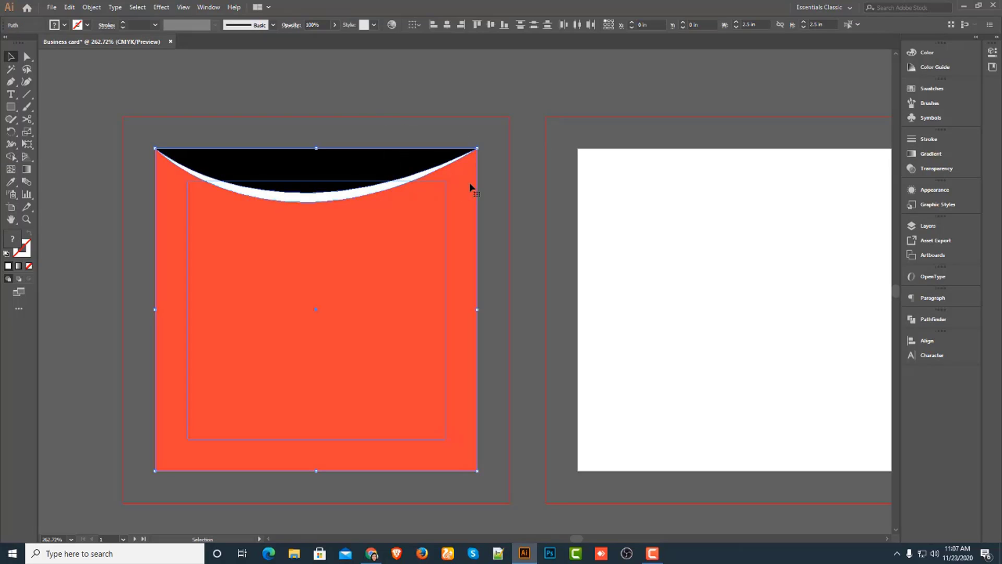
left_click(318, 102)
left_click(338, 163)
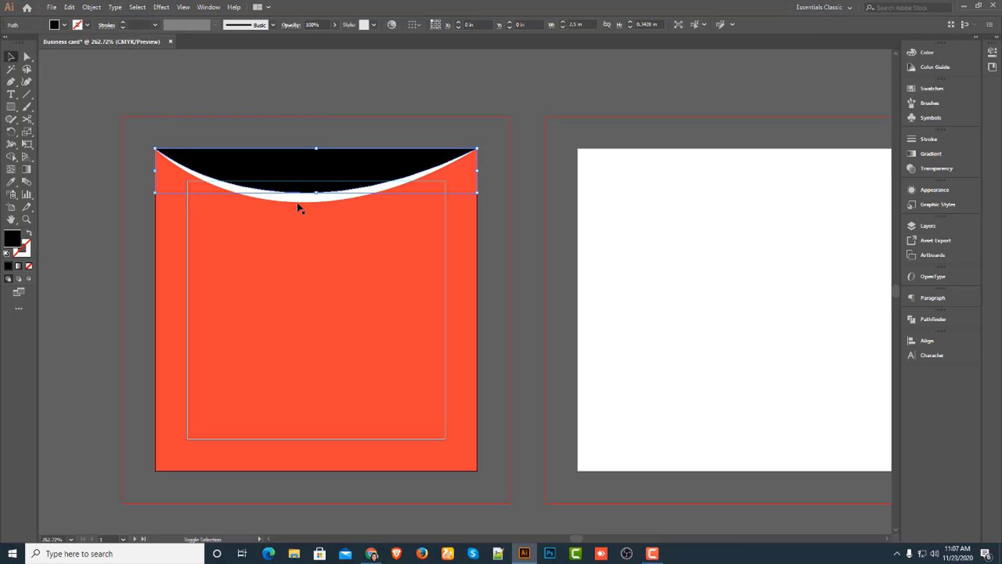
left_click(299, 202, "shift")
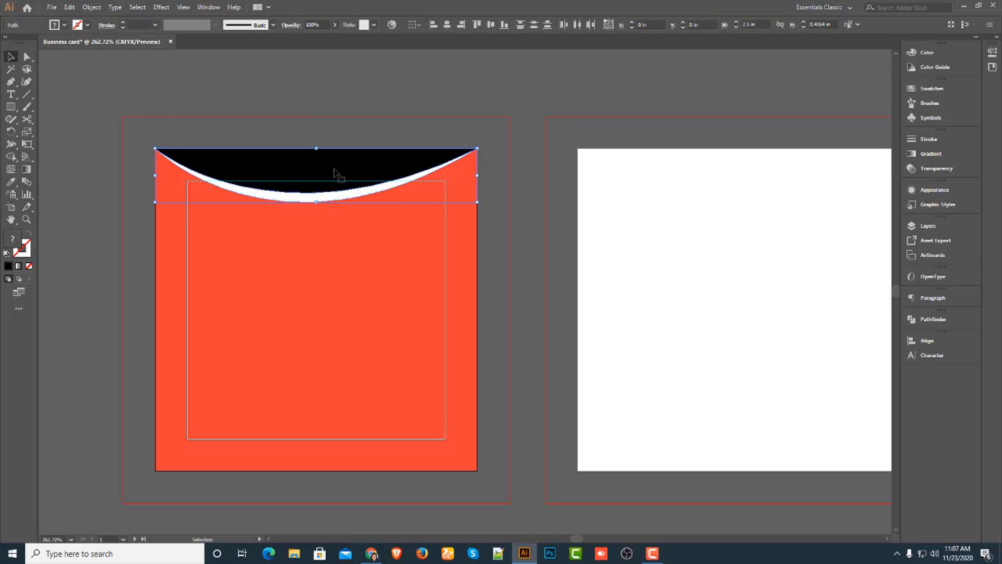
right_click(336, 173)
left_click(365, 233)
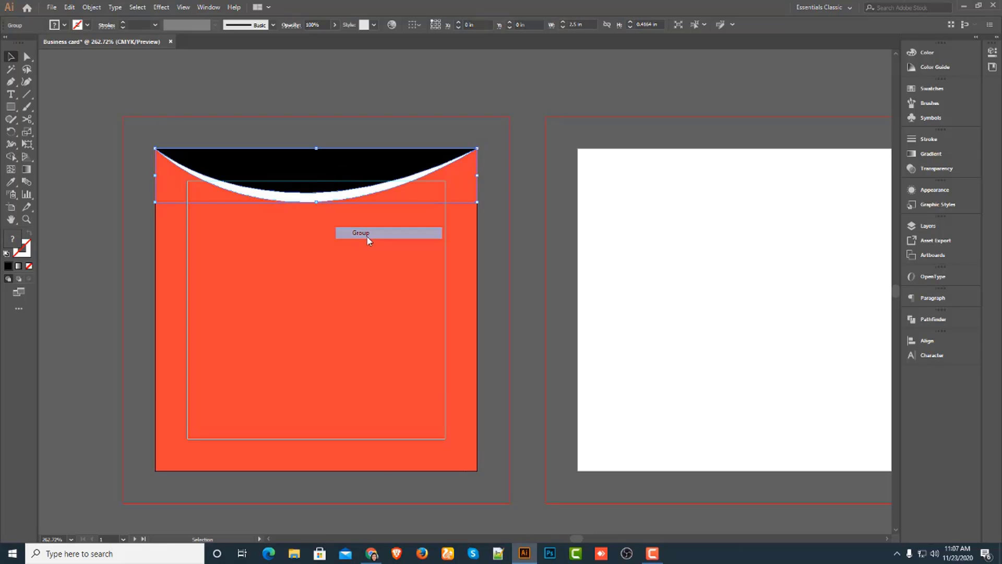
left_click(398, 73)
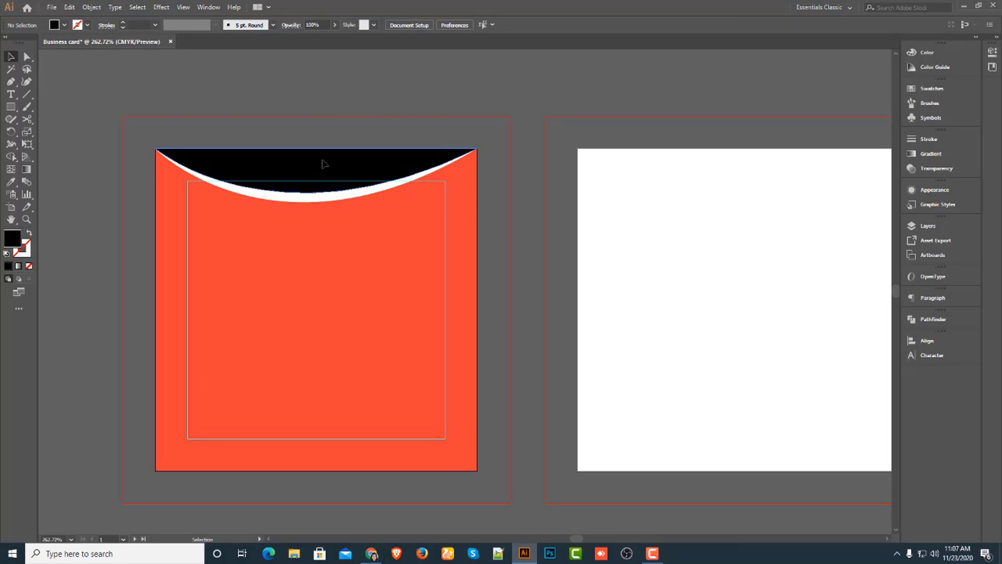
- Make a copy of the curve group reflected across the horizontal axis and move it straight down to the card's bottom edge
left_click(324, 164)
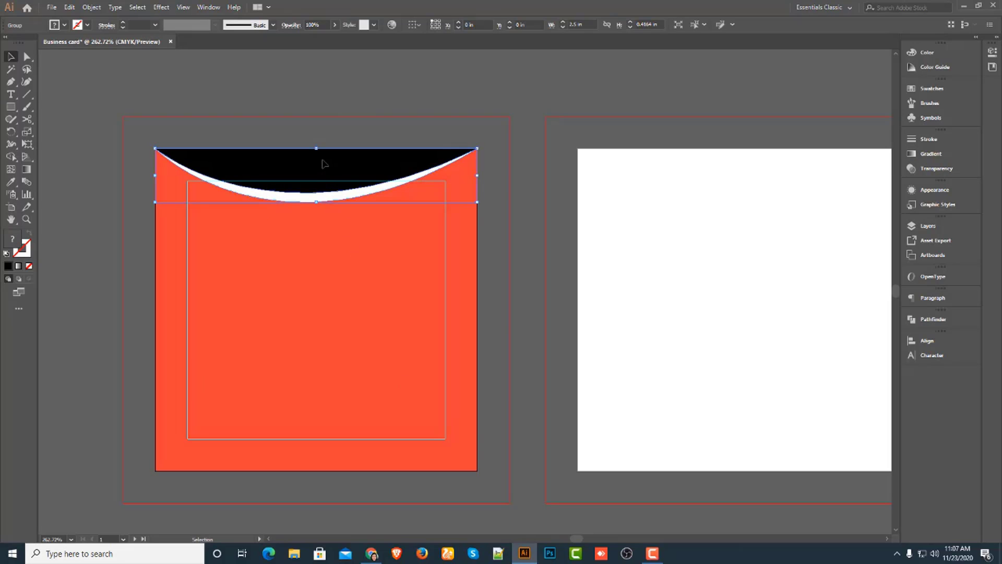
right_click(323, 163)
mouse_move(371, 281)
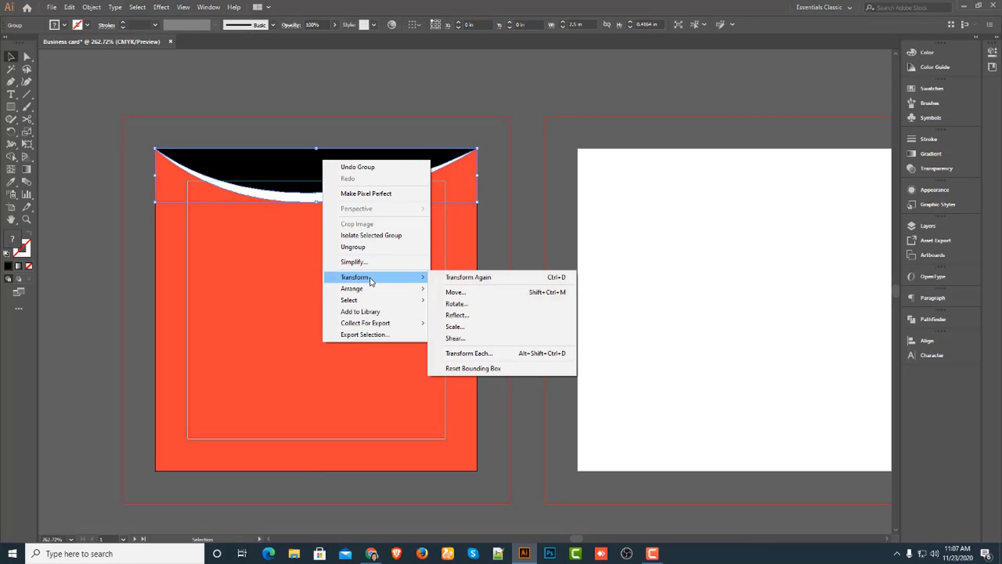
left_click(483, 316)
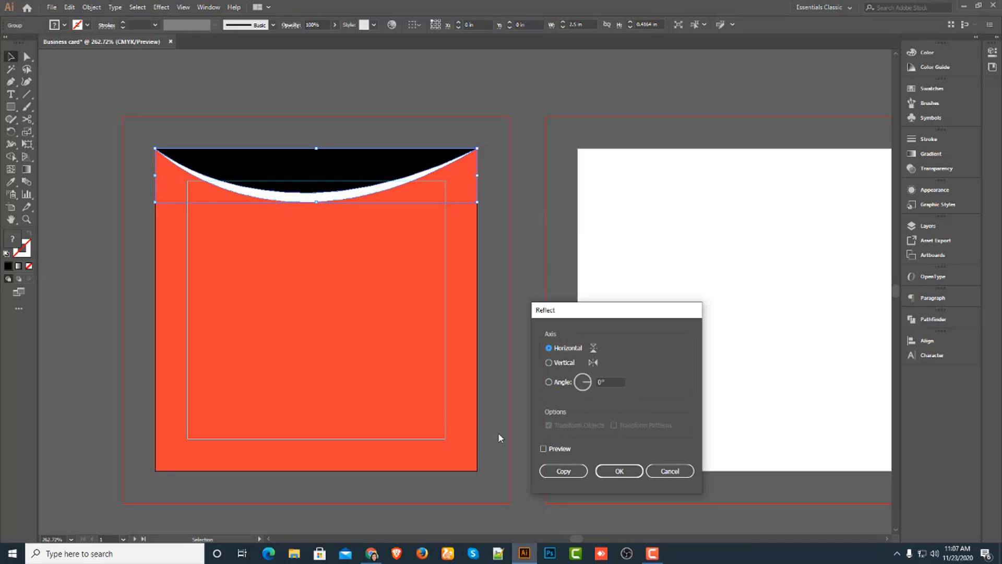
left_click(563, 471)
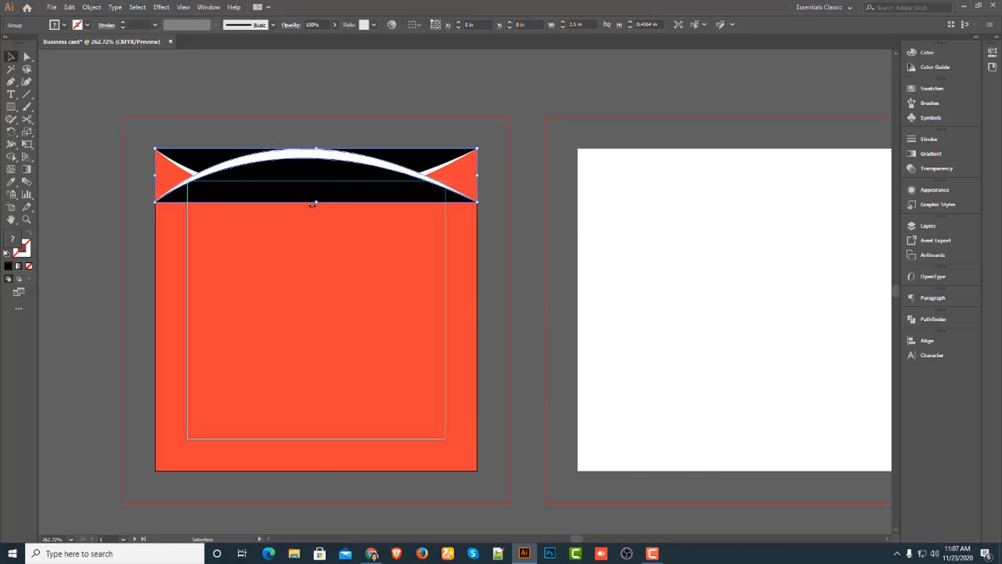
left_click_drag(325, 192, 325, 459)
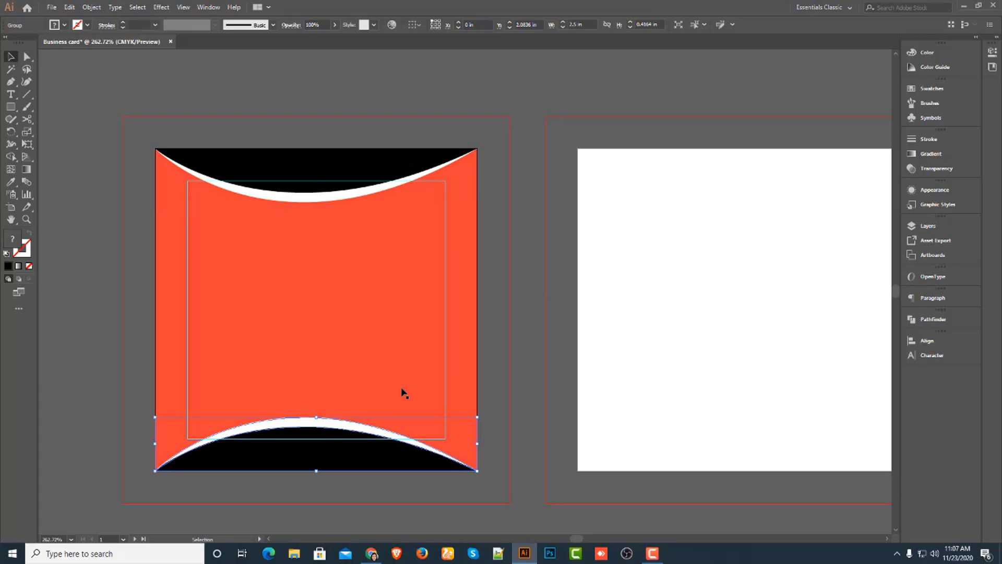
- Examine how the mirrored curve group fits the bottom edge and corners of the front card
left_click(393, 353)
key("ctrl+plus")
key("ctrl+plus")
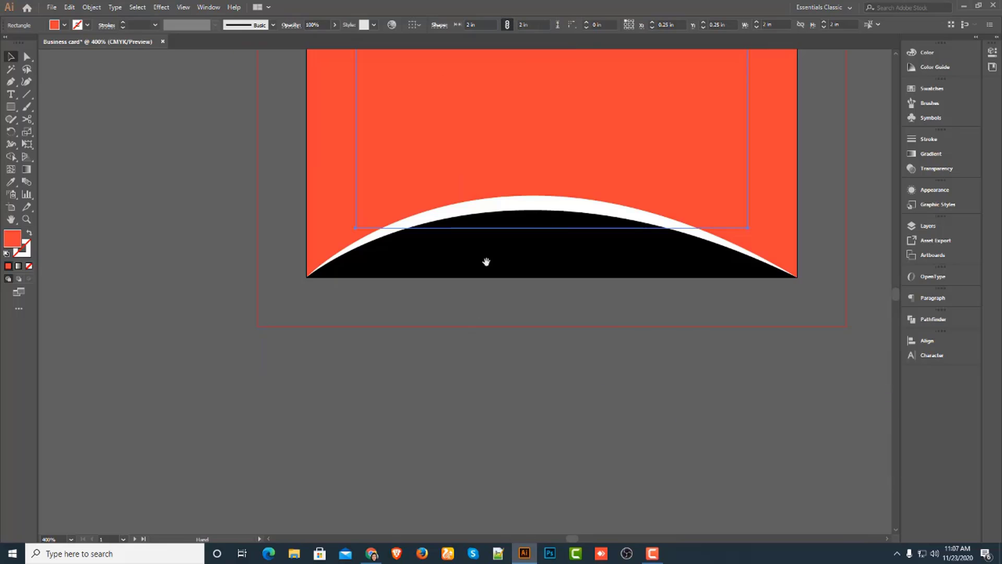
left_click_drag(486, 263, 425, 295)
left_click(487, 378)
left_click(459, 298)
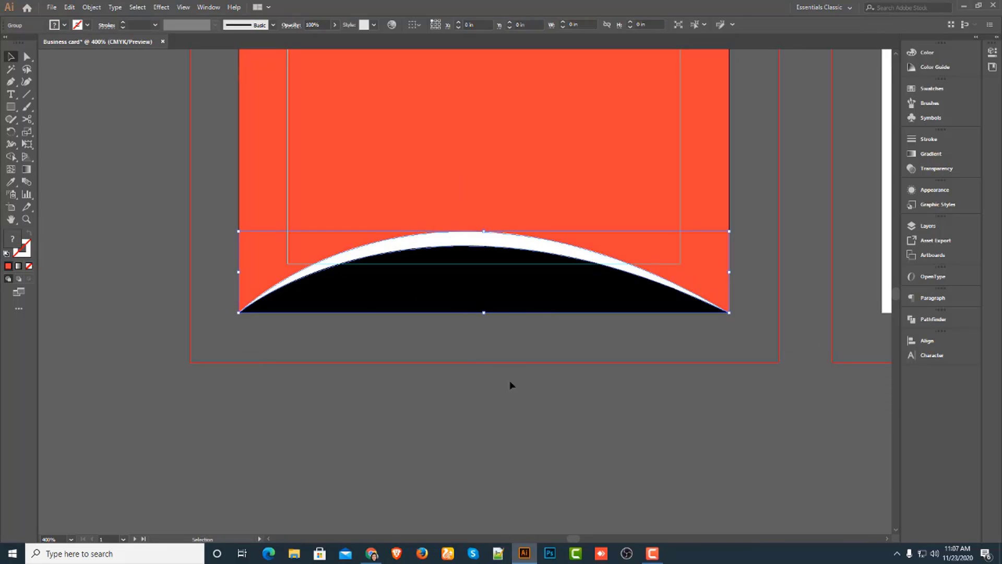
left_click(510, 383)
key("ctrl+minus")
key("ctrl+minus")
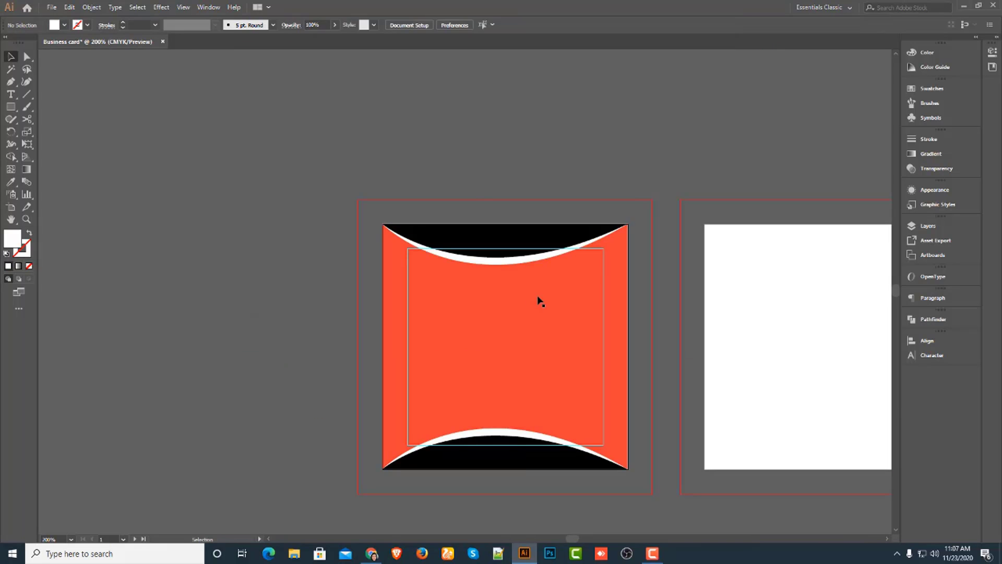
left_click_drag(539, 299, 387, 238)
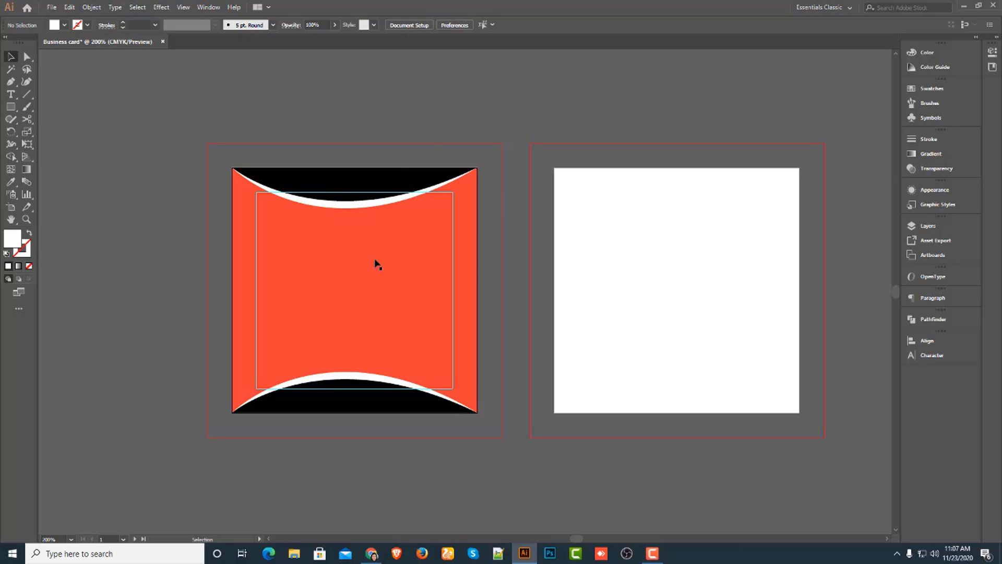
- Place the business card mockup image from the Desktop at about 2.15 x 1.53 in and embed it
left_click(52, 7)
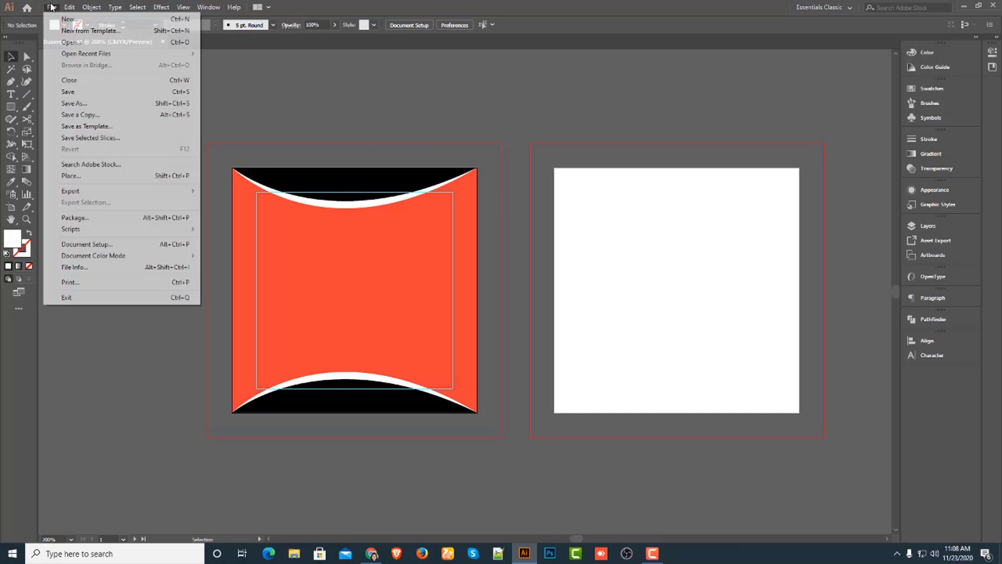
left_click(88, 176)
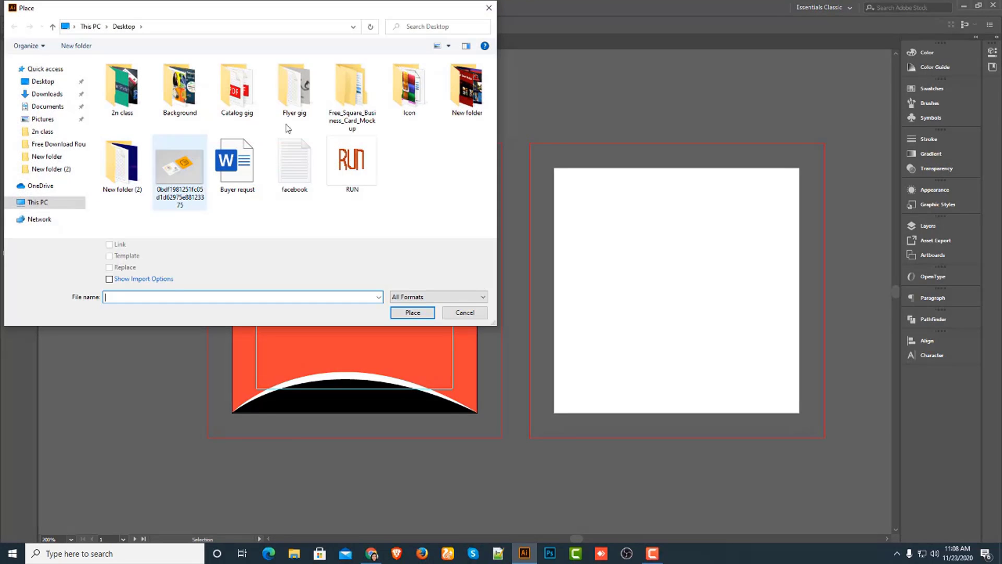
left_click(180, 172)
left_click(413, 312)
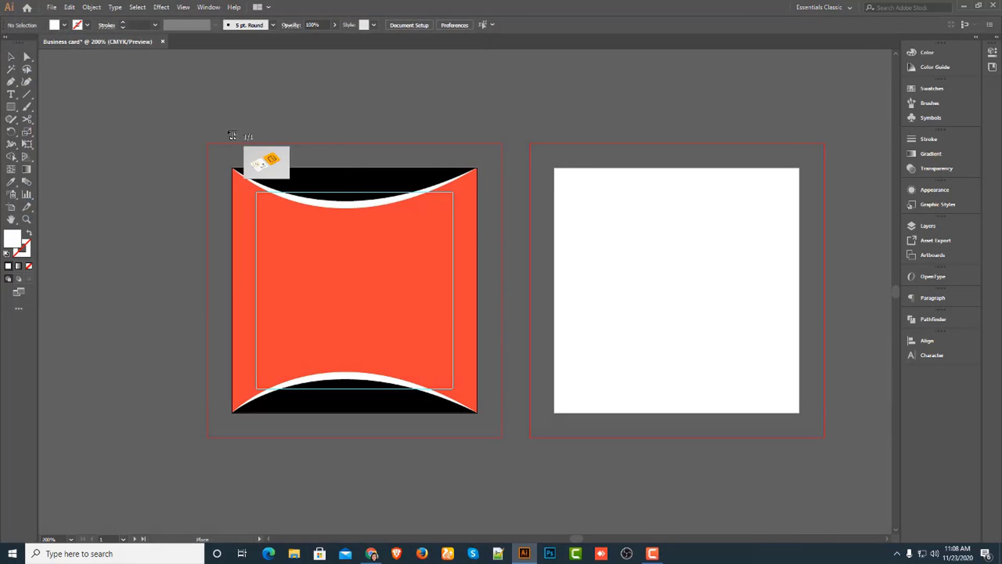
left_click_drag(184, 95, 395, 244)
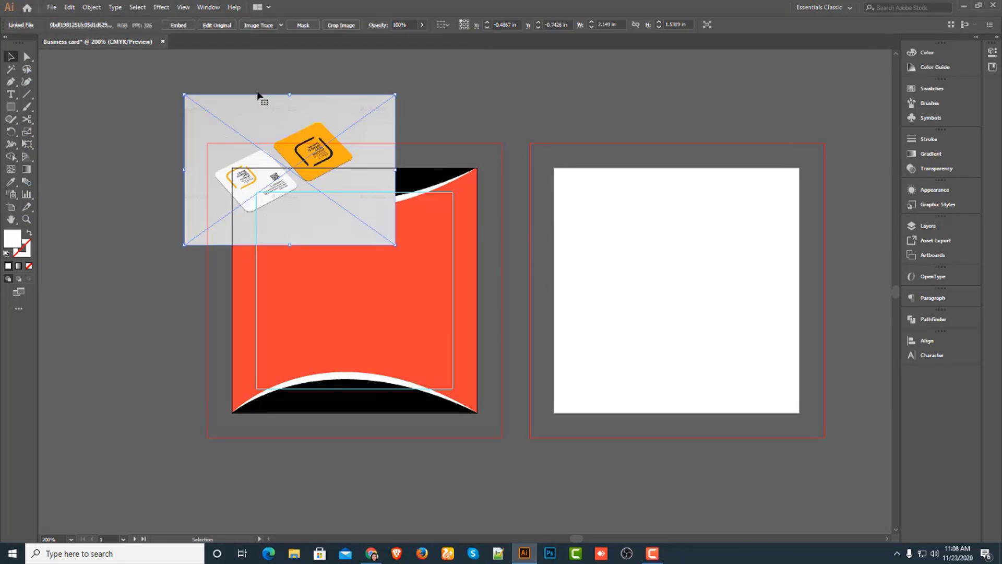
left_click(188, 25)
- Move the mockup image off the artwork to just above the front artboard, in line with the card's left edge
left_click_drag(302, 177, 137, 144)
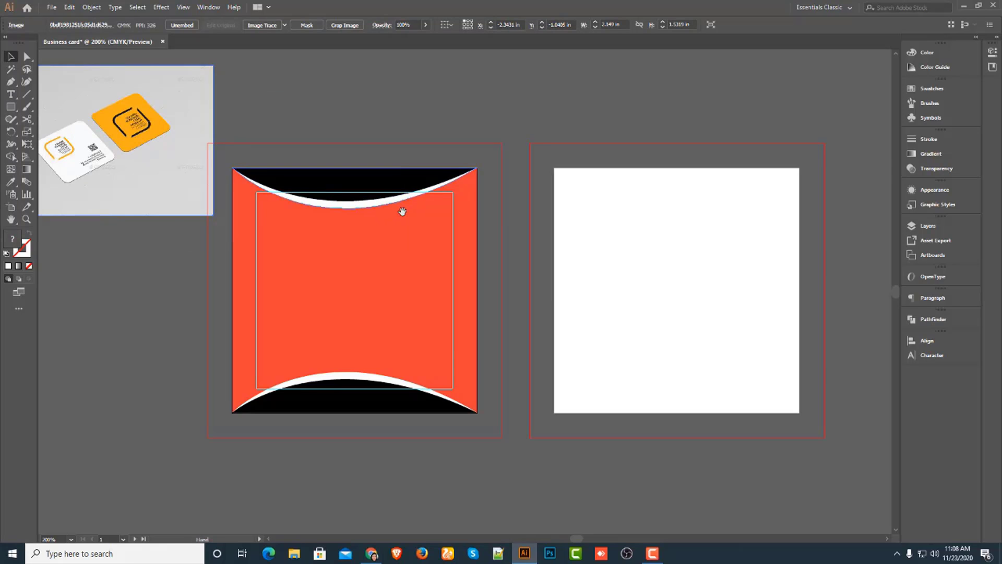
left_click_drag(403, 212, 424, 270)
left_click_drag(167, 163, 397, 90)
key("ctrl+minus")
left_click_drag(463, 218, 367, 42)
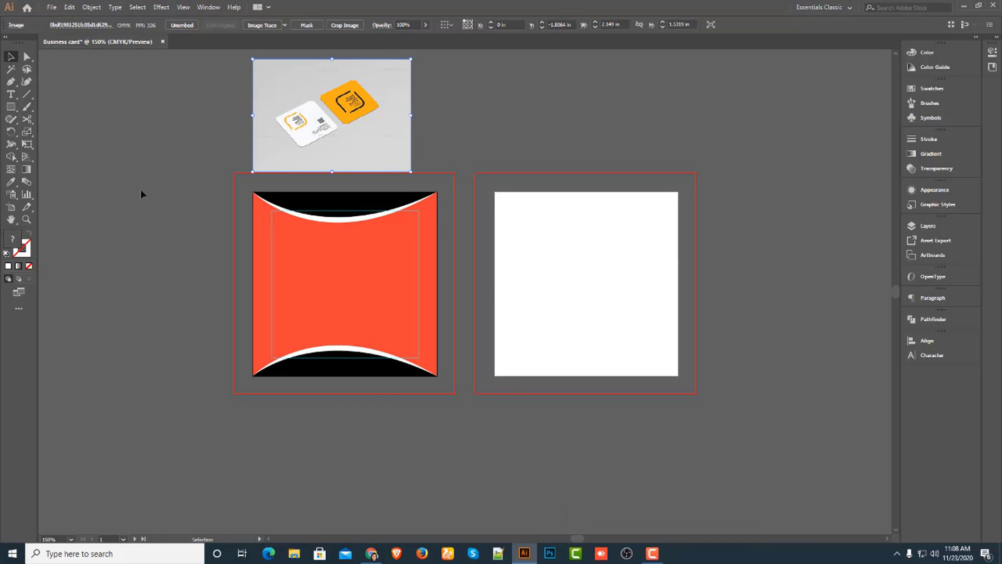
- Draw a rounded rectangle about 1.16 x 1.23 in near the middle of the front card
left_click(14, 107)
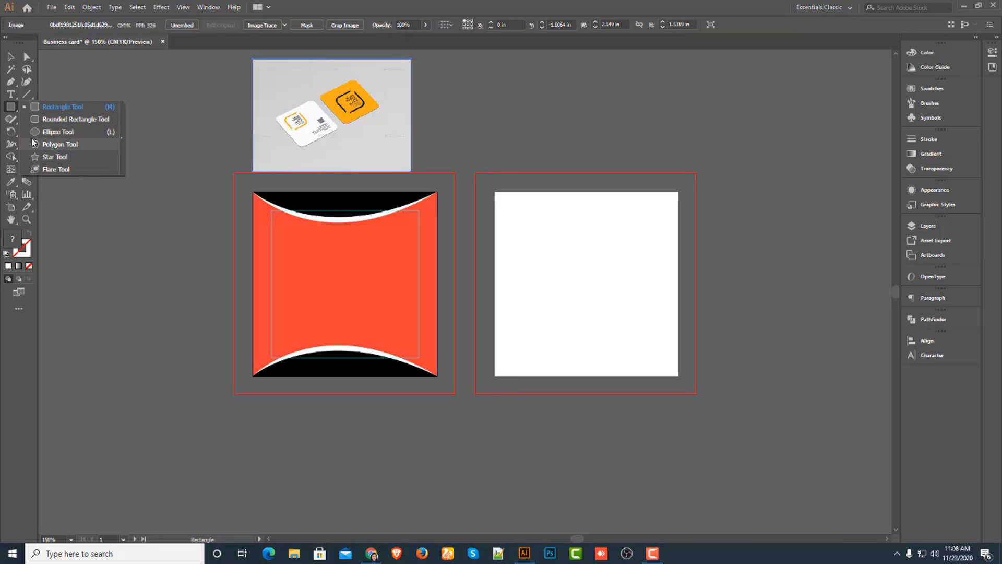
left_click(33, 119)
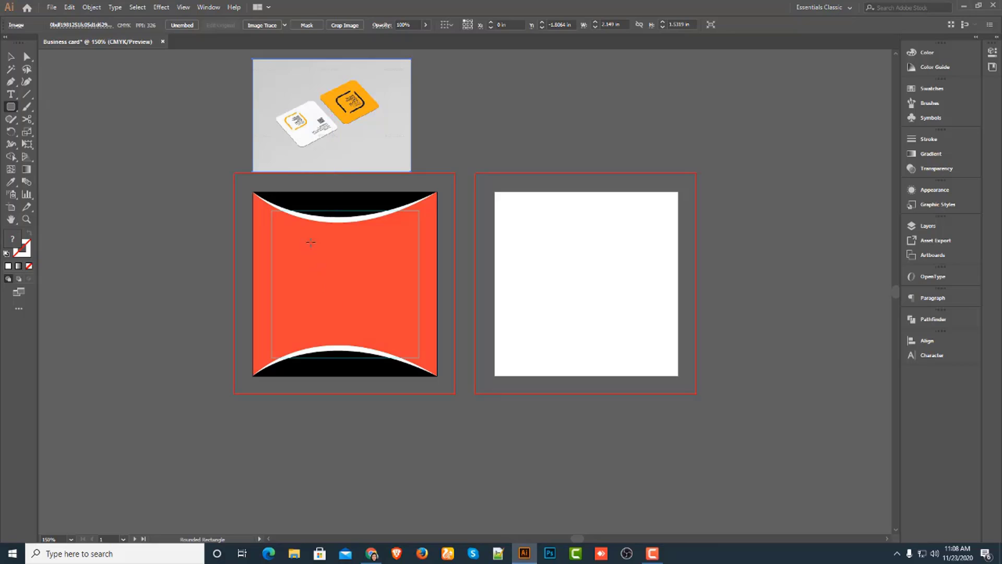
left_click_drag(311, 242, 397, 334)
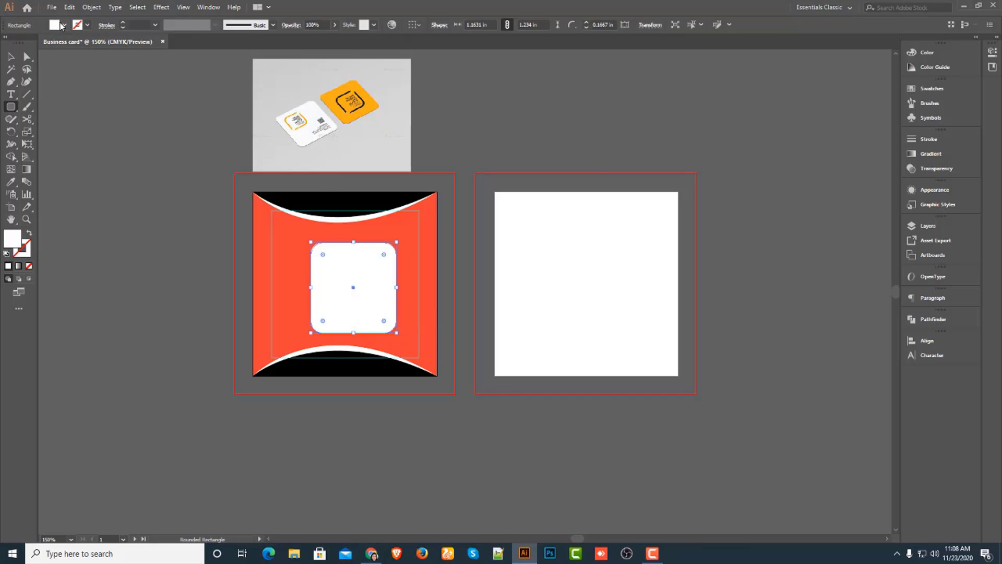
- Remove the rounded rectangle's fill and give it a 4 pt black stroke
left_click(62, 26)
left_click(7, 42)
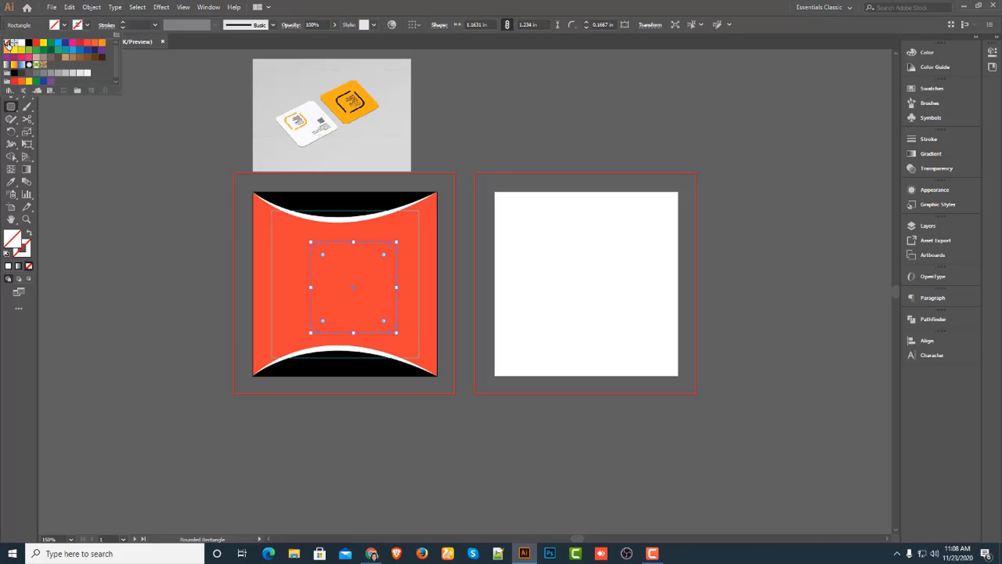
left_click(87, 25)
left_click(28, 43)
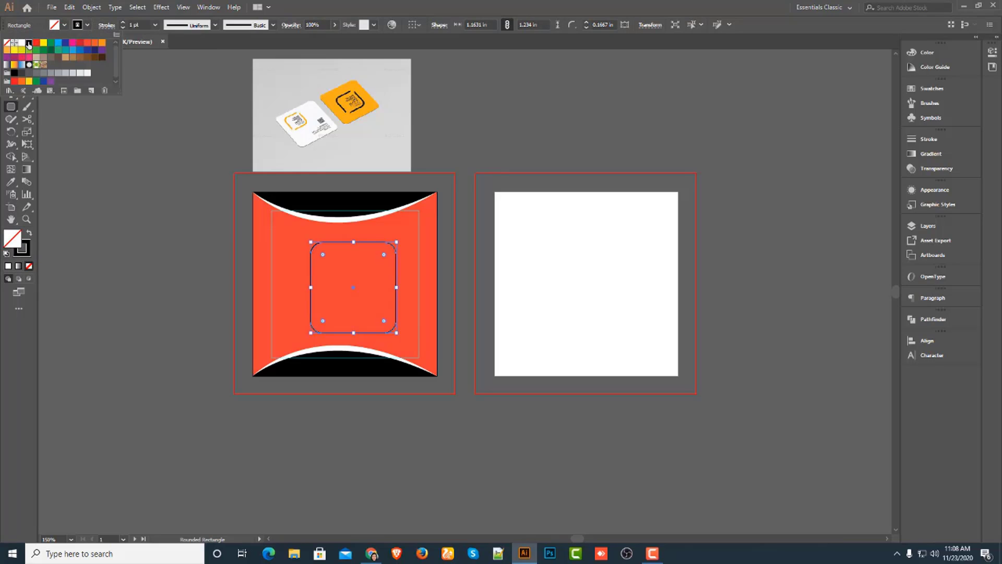
left_click(155, 28)
left_click(172, 111)
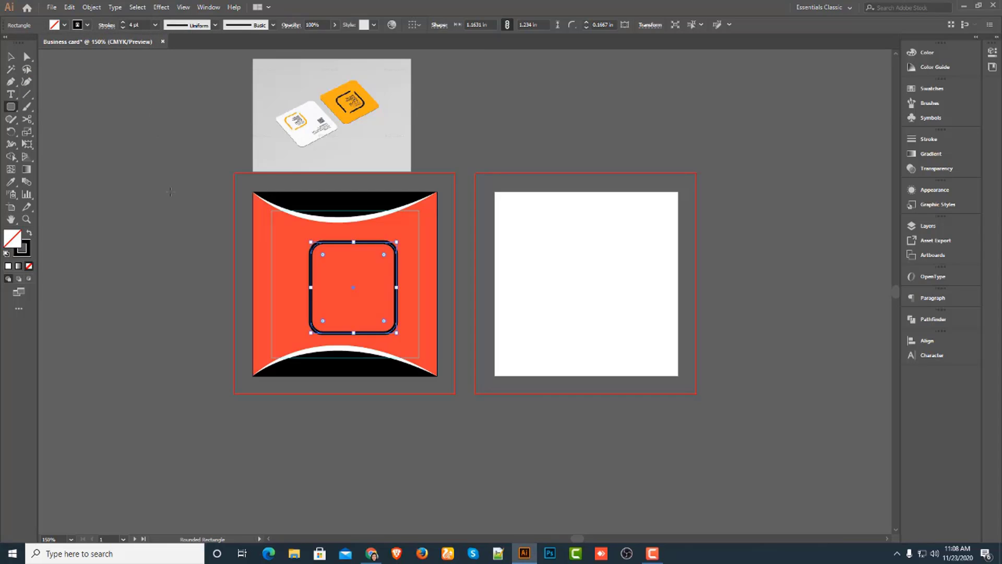
left_click(12, 58)
left_click(125, 240)
left_click(384, 257, "ctrl")
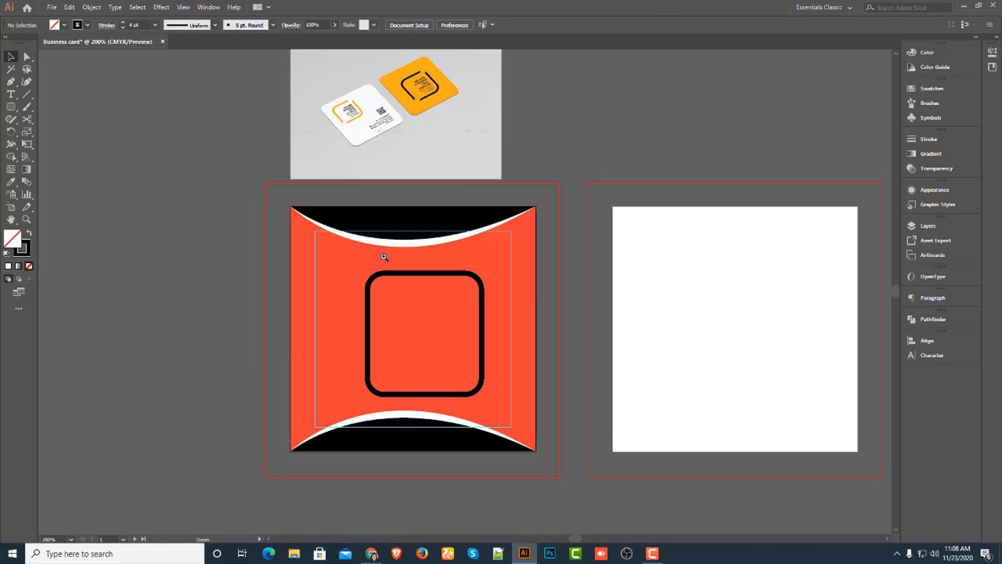
left_click(384, 257, "ctrl")
left_click_drag(292, 252, 265, 143)
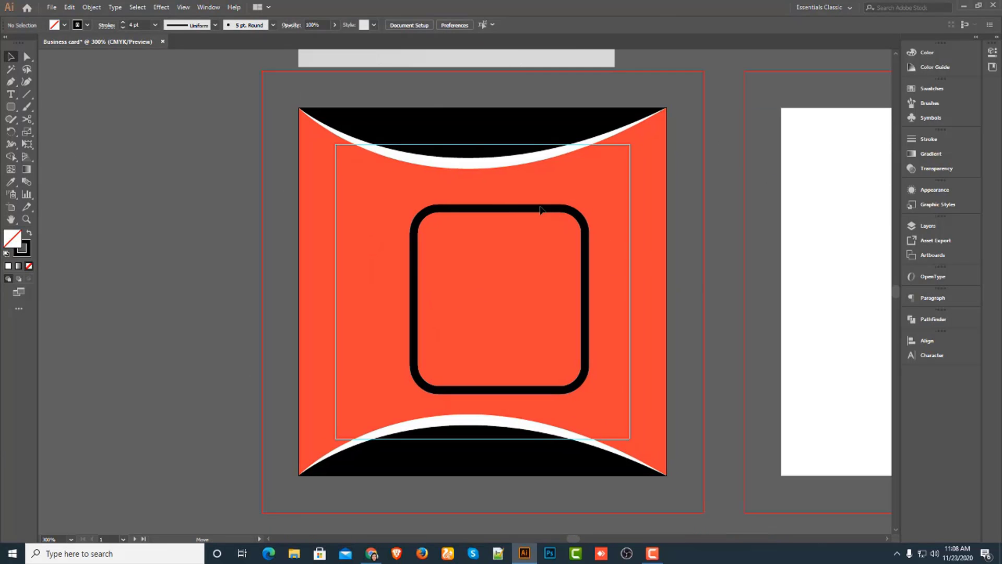
left_click(573, 207)
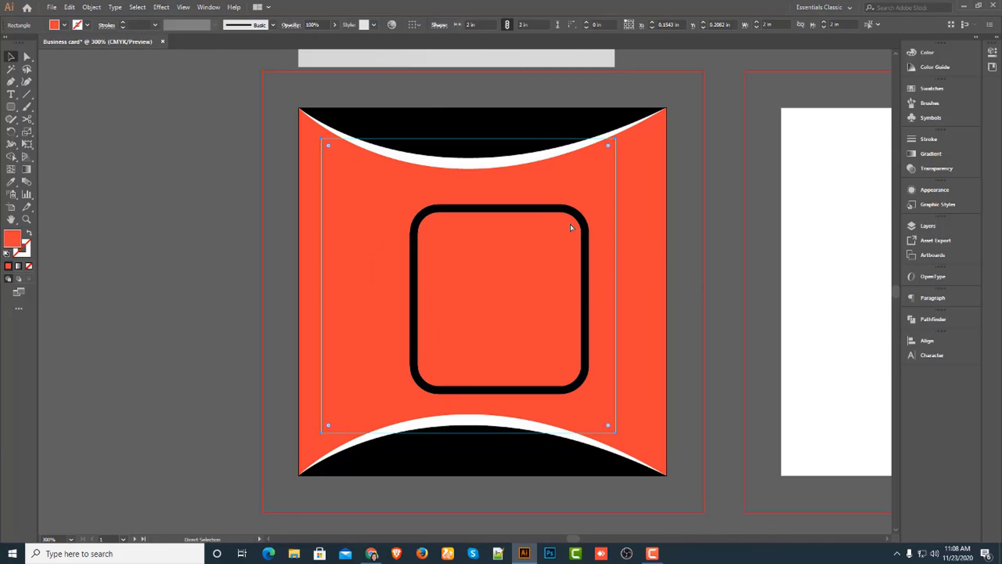
left_click(199, 246)
left_click_drag(246, 263, 348, 325)
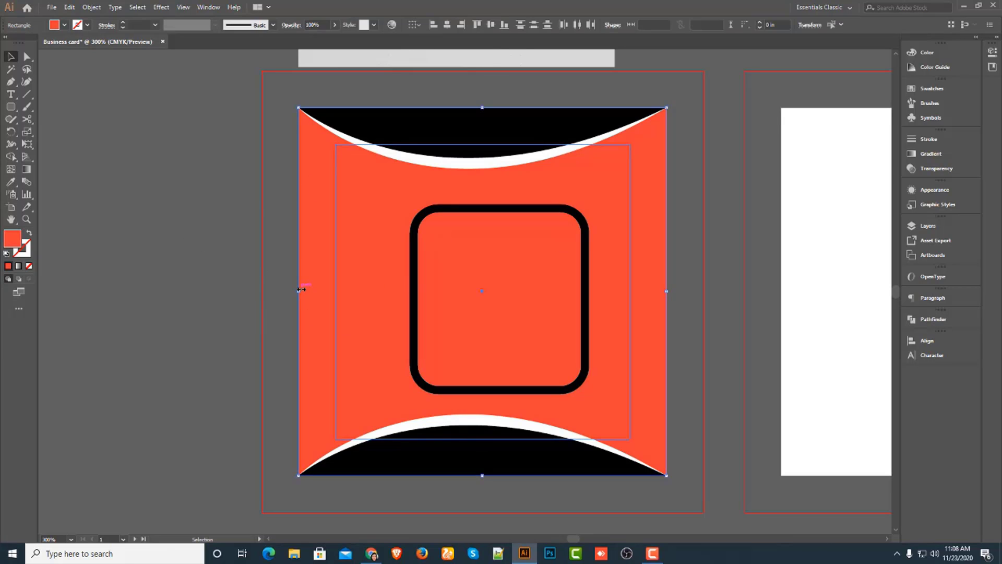
key("ctrl+shift+a")
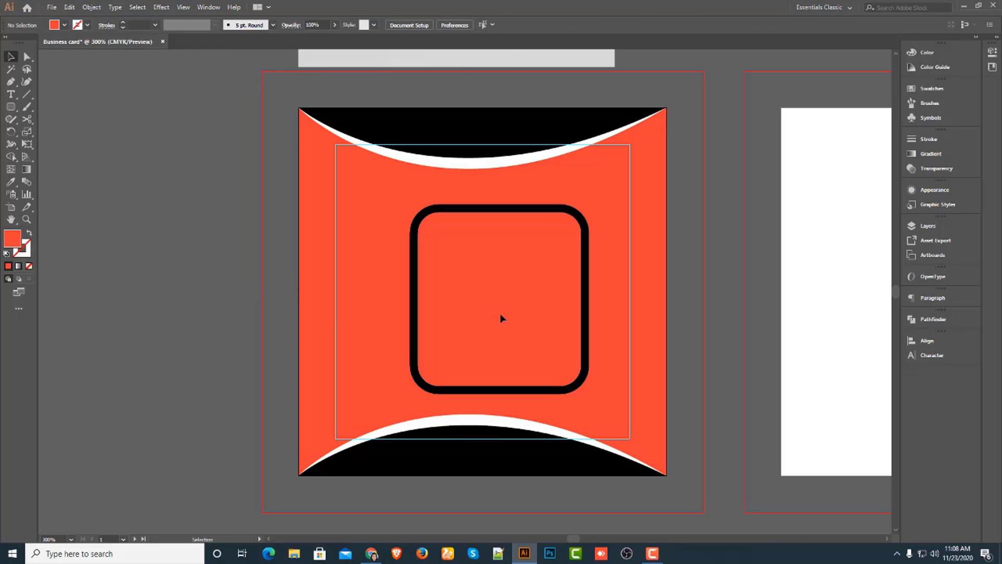
- Cut the rounded frame's path with the Scissors tool at both ends of its upper-right and lower-left corner arcs
left_click_drag(502, 315, 438, 295)
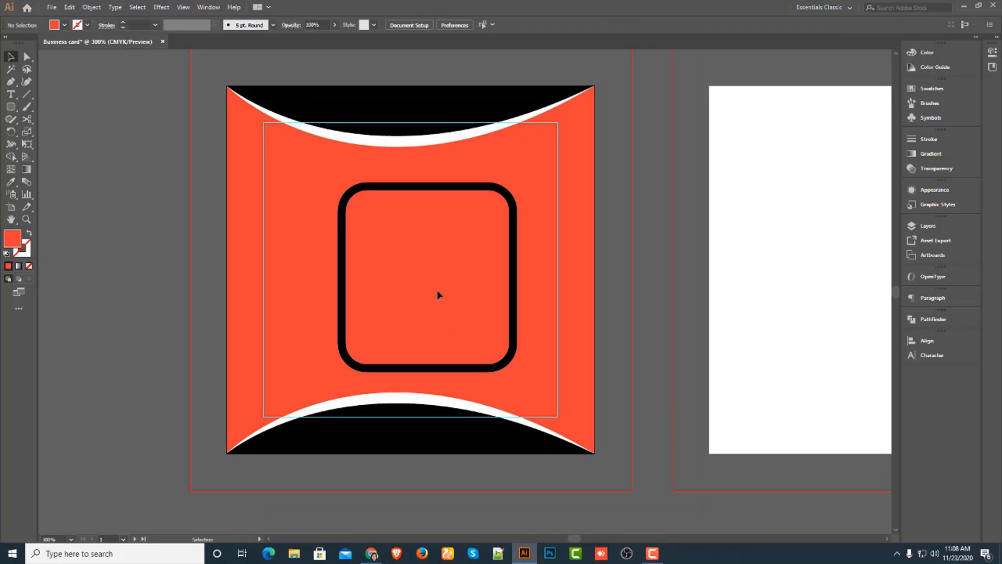
left_click(358, 192)
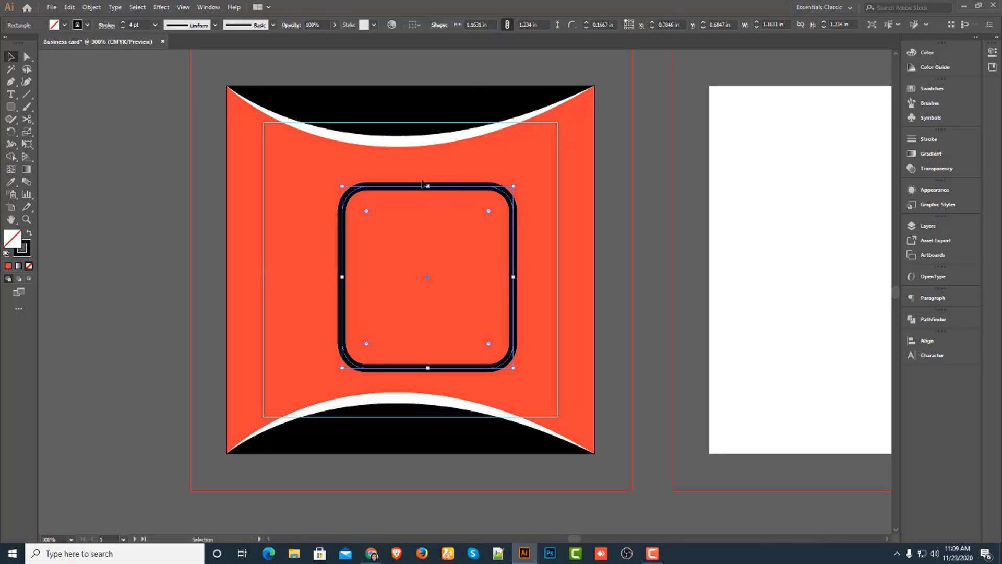
left_click(28, 121)
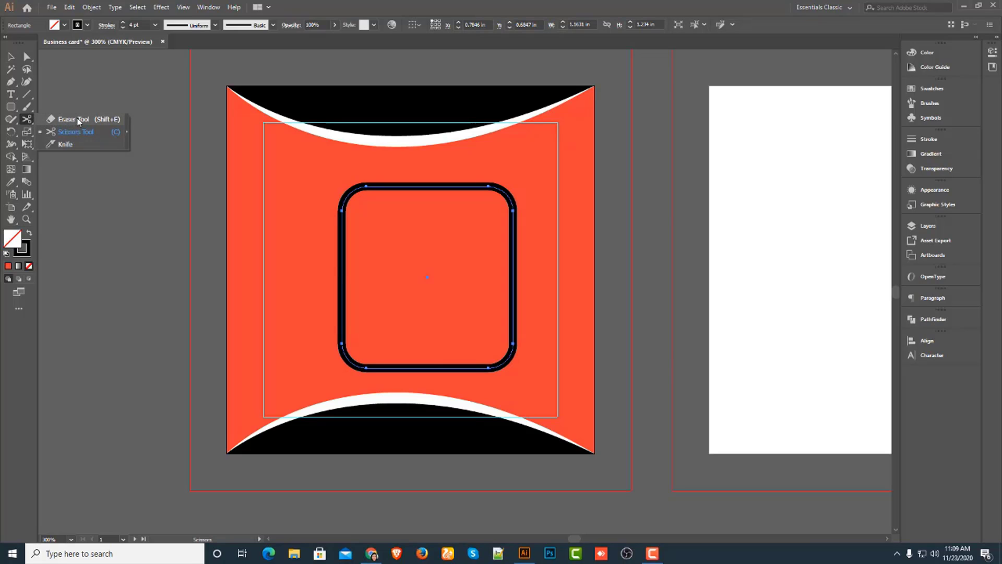
left_click(55, 132)
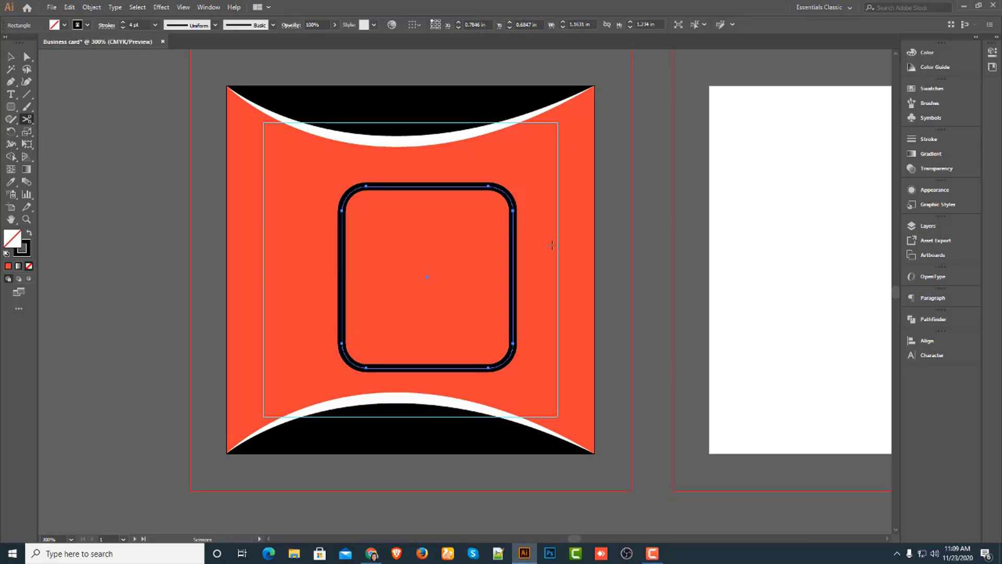
left_click(489, 186)
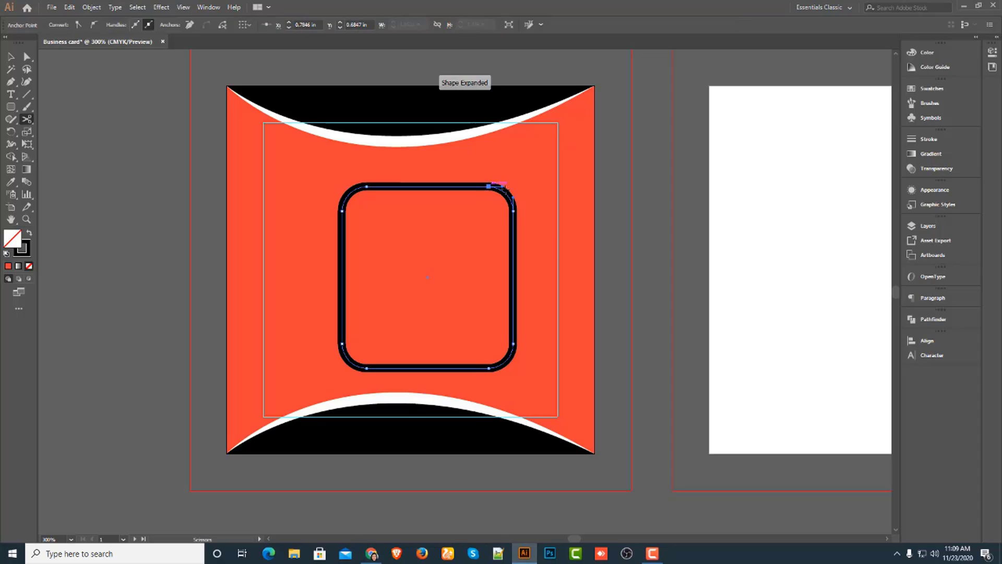
left_click(513, 210)
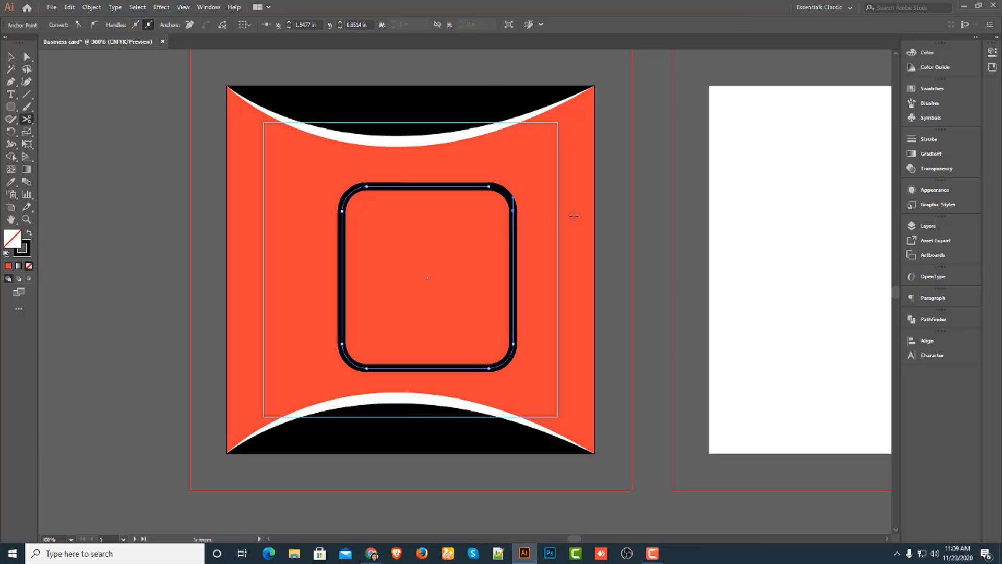
left_click(342, 344)
left_click(366, 368)
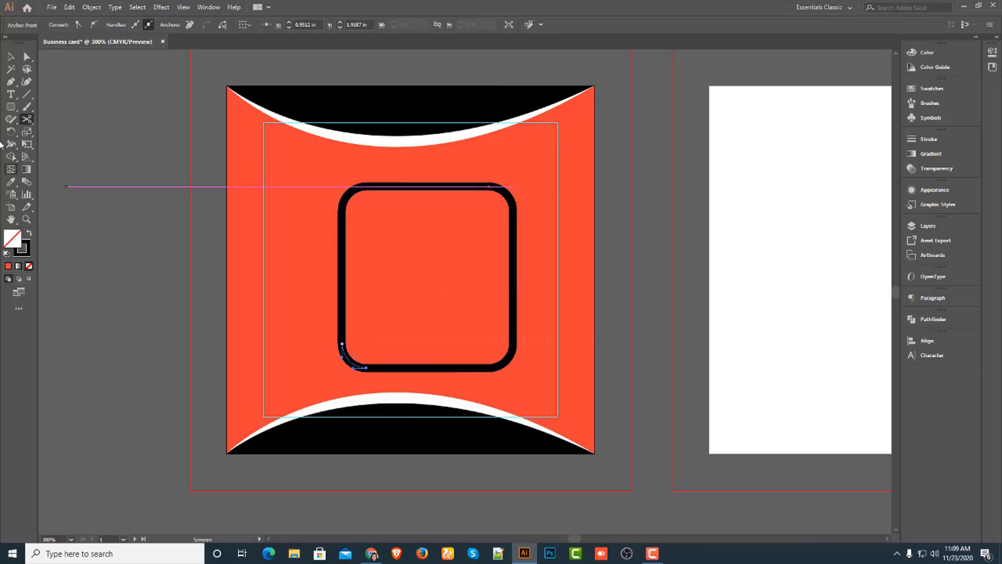
- Delete the frame's separated upper-right and lower-left corner arcs, leaving two L-shaped strokes
left_click(27, 56)
left_click(86, 216)
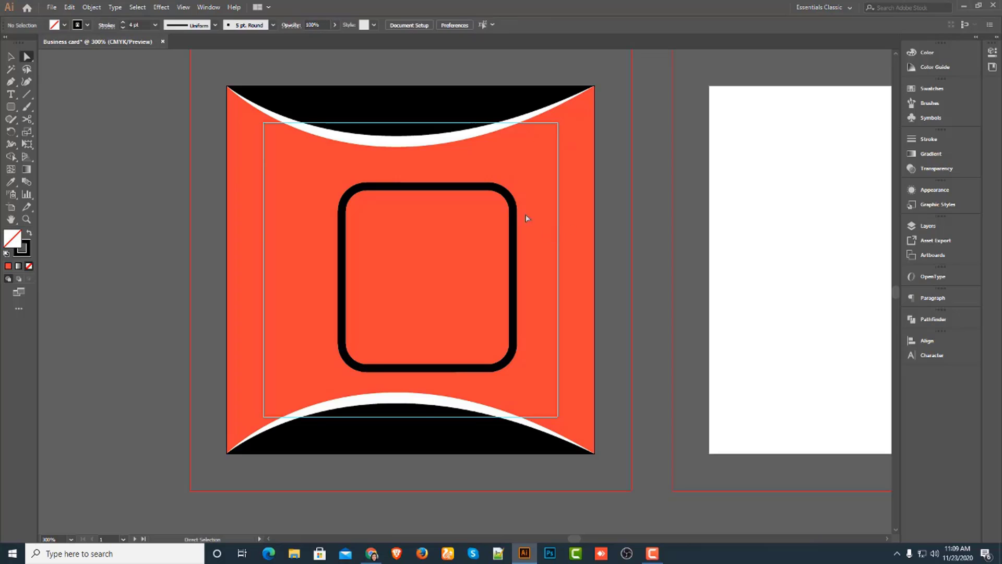
left_click(510, 195)
key("Delete")
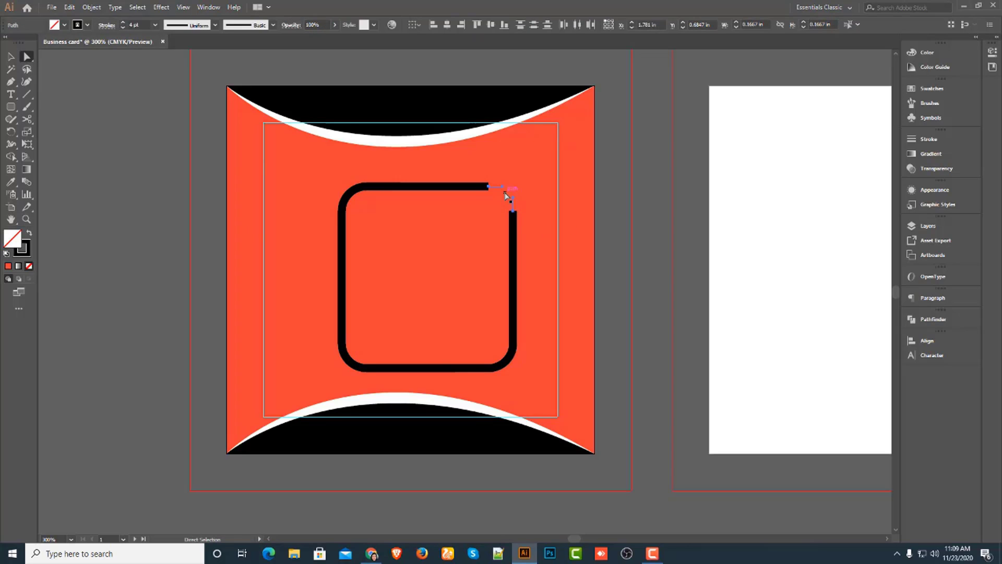
left_click(351, 359)
key("Delete")
left_click(107, 177)
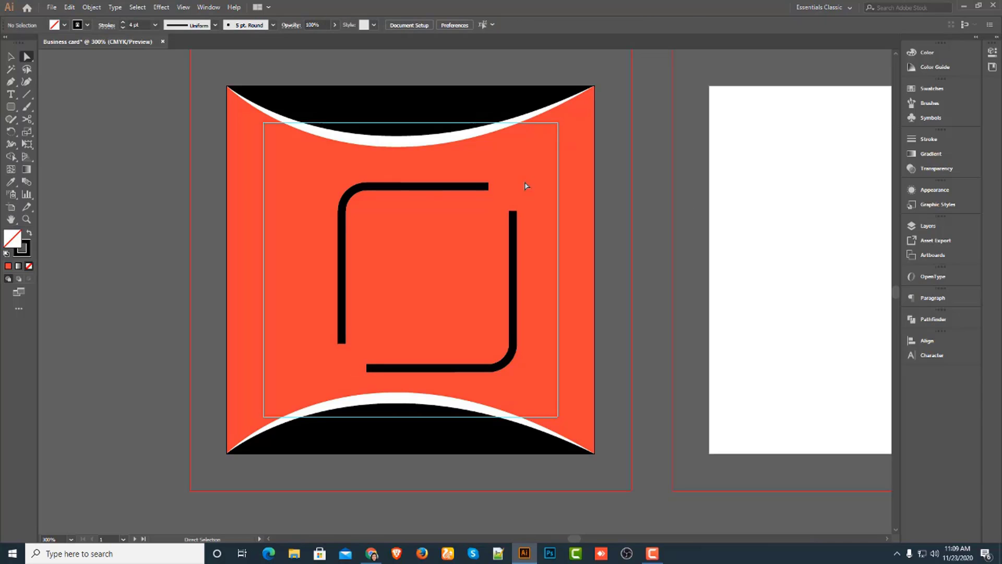
- Expand the fill and stroke of both L-shaped frame pieces into filled shapes
left_click(428, 192)
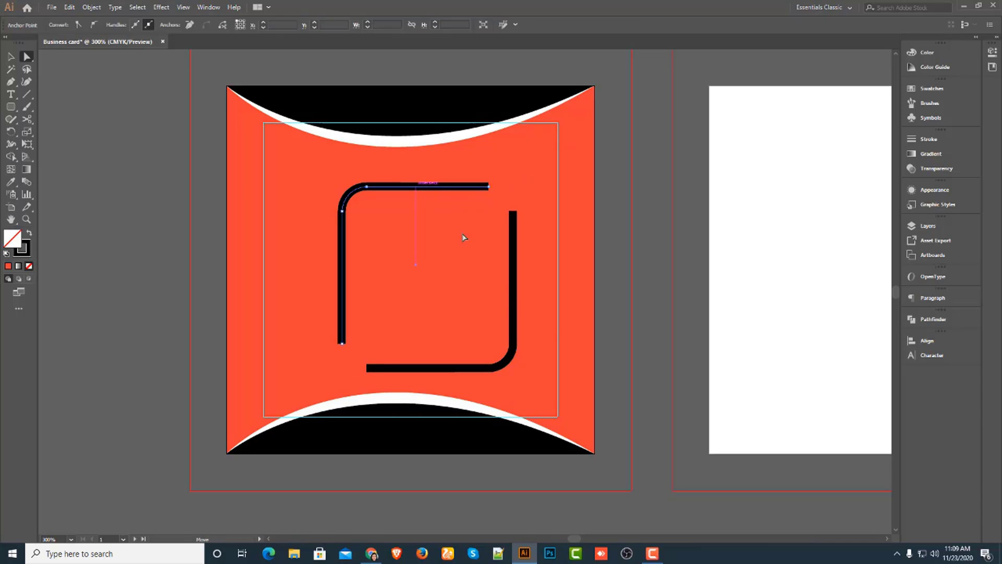
left_click(514, 303, "shift")
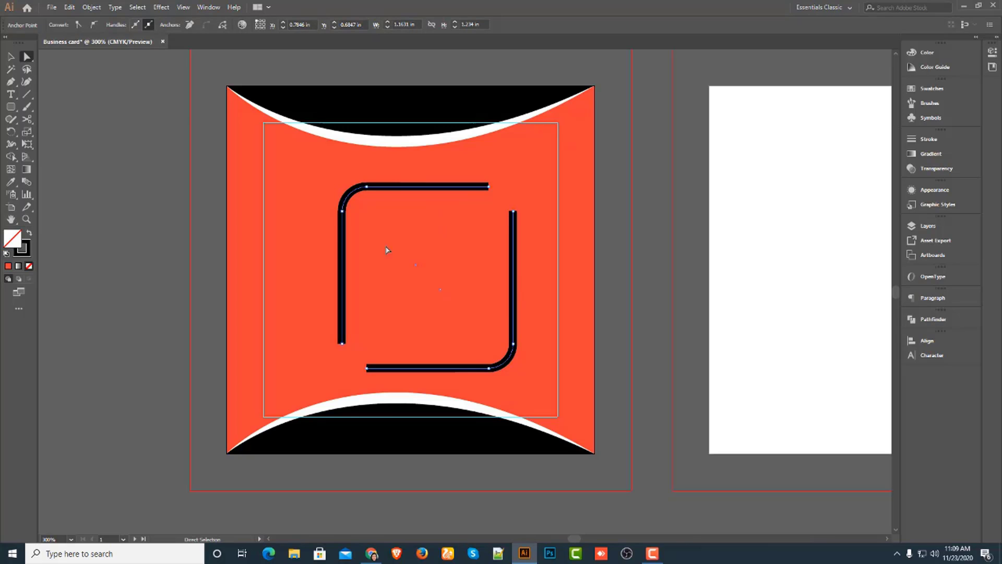
left_click(91, 7)
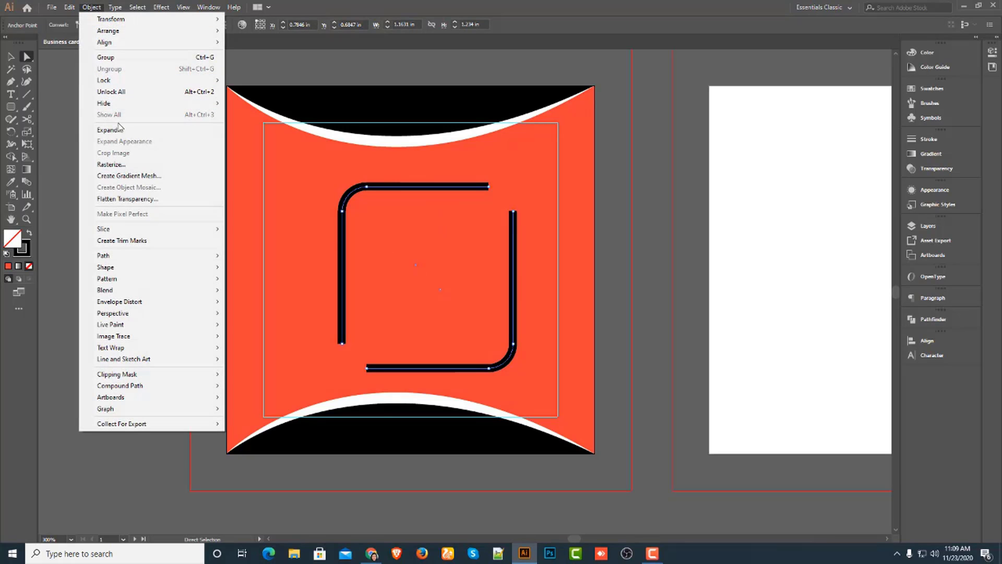
left_click(119, 130)
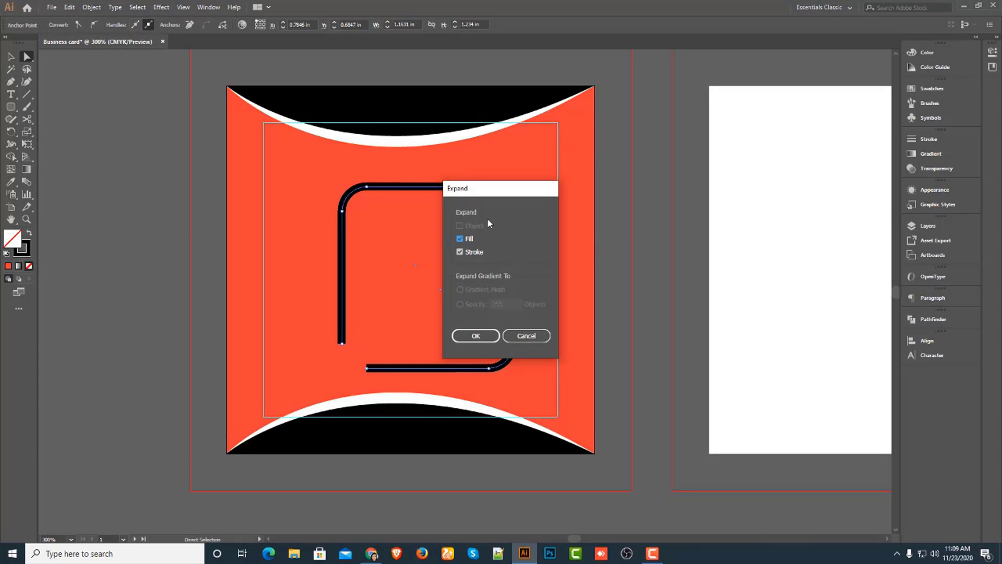
left_click(476, 335)
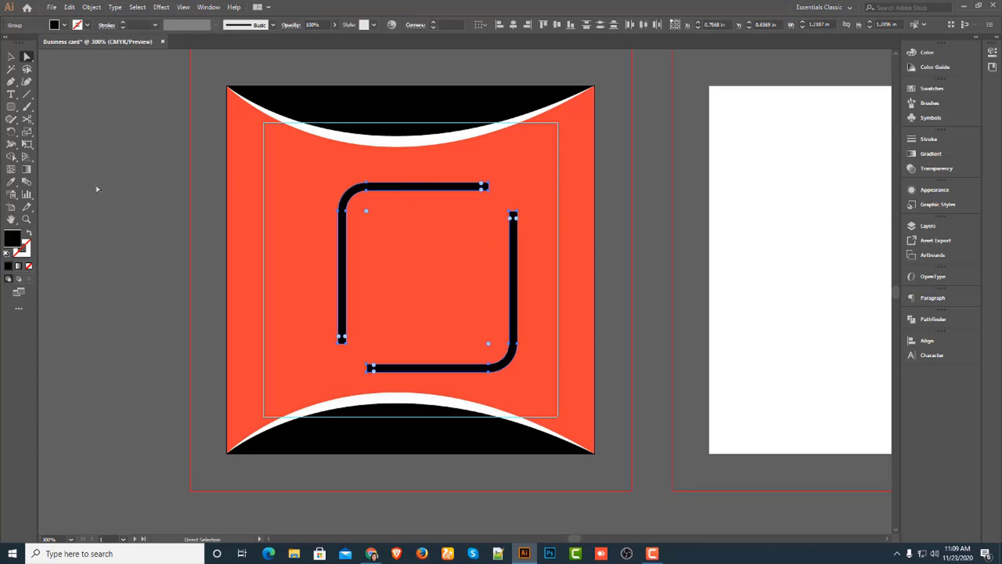
left_click(225, 228)
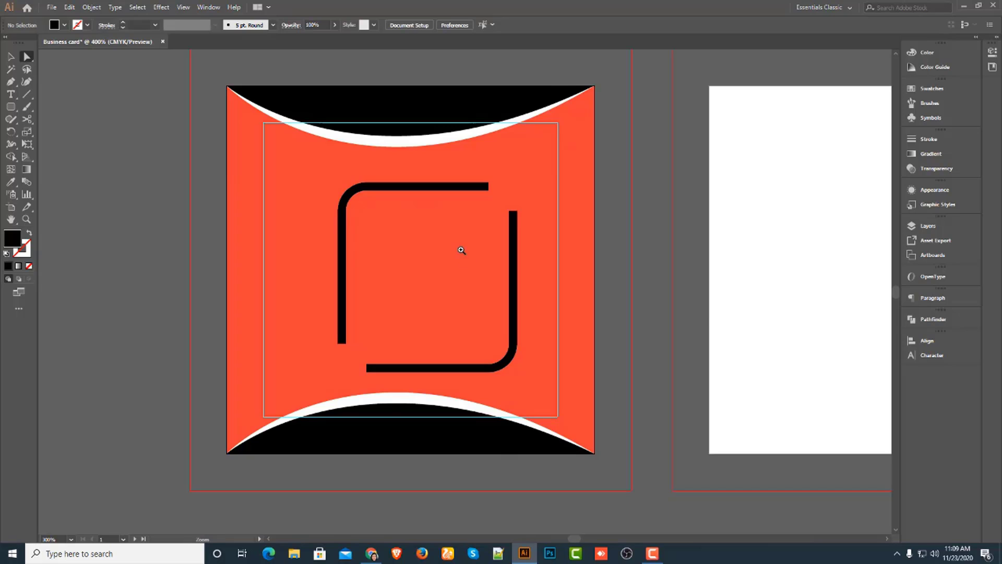
- Slant the two bar ends at the frame's upper-right gap by pulling their inner corner points back along the bars
scroll(462, 249, "up", 2)
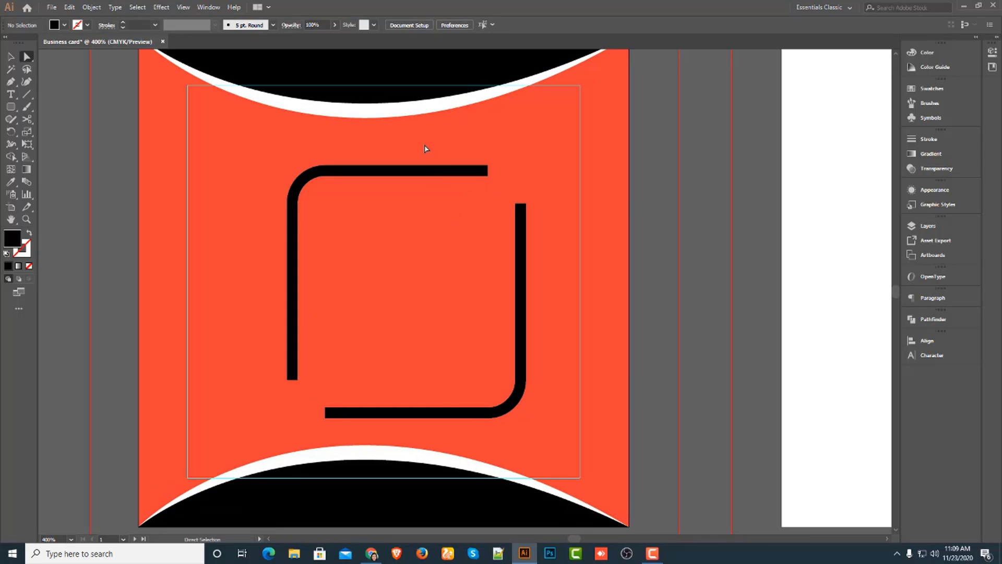
scroll(426, 148, "up", 4)
scroll(426, 148, "left", 2)
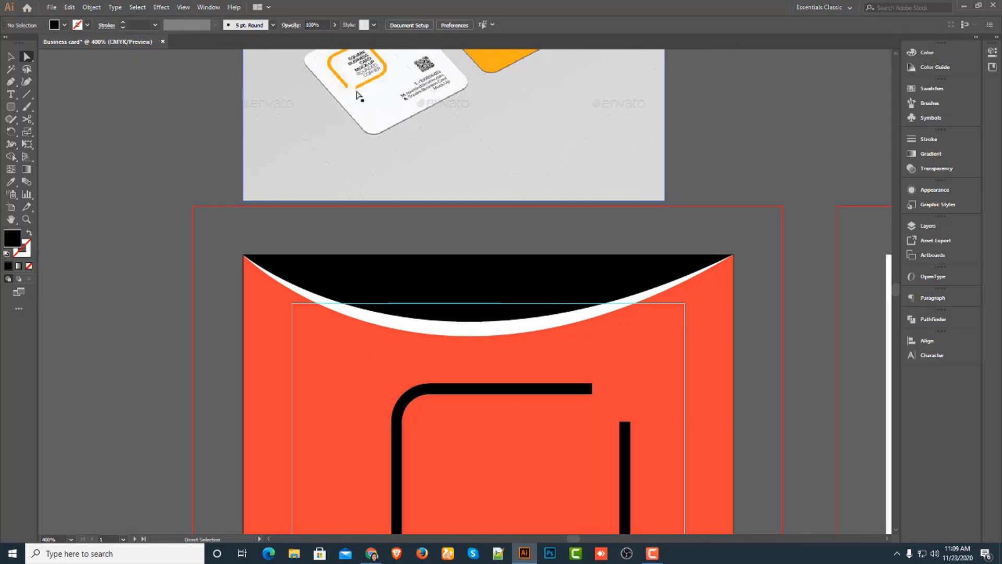
key("space")
left_click_drag(573, 363, 504, 253)
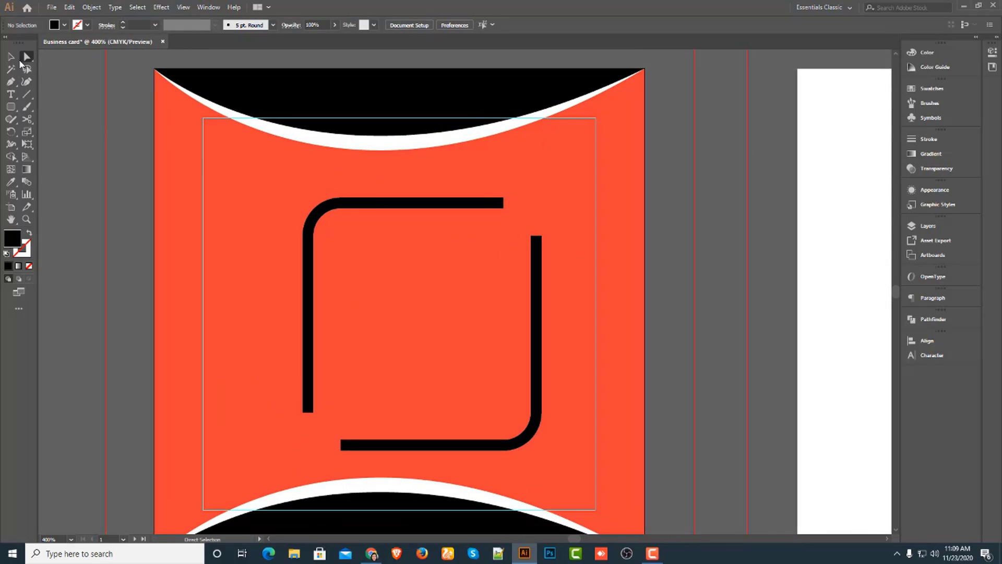
left_click_drag(504, 204, 494, 210)
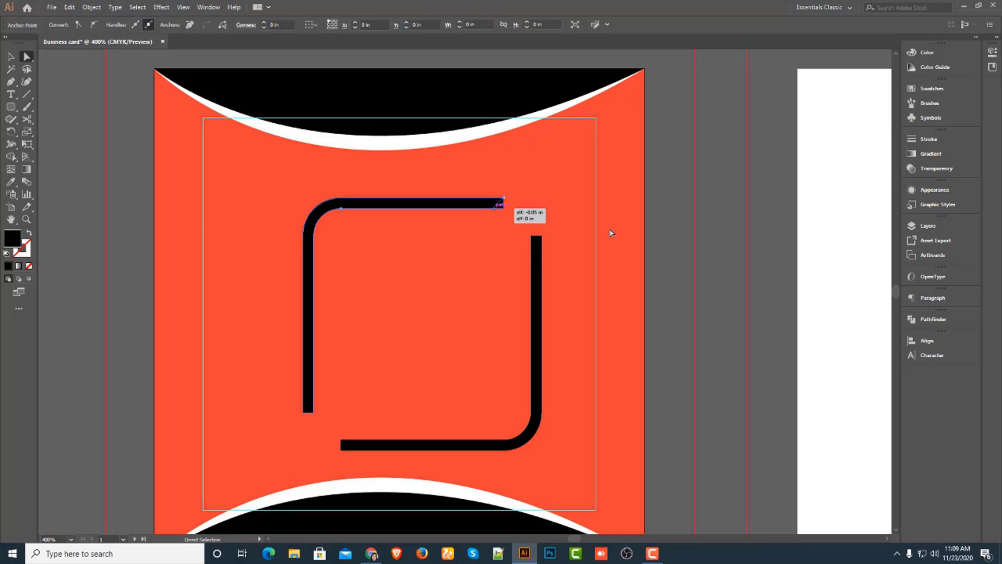
left_click(531, 237)
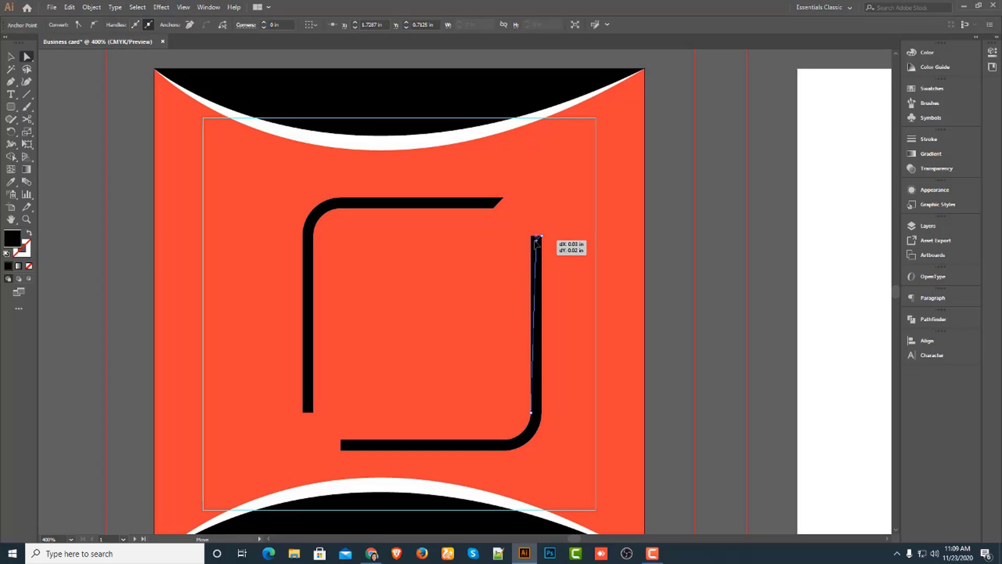
left_click_drag(534, 241, 534, 248)
left_click(392, 306)
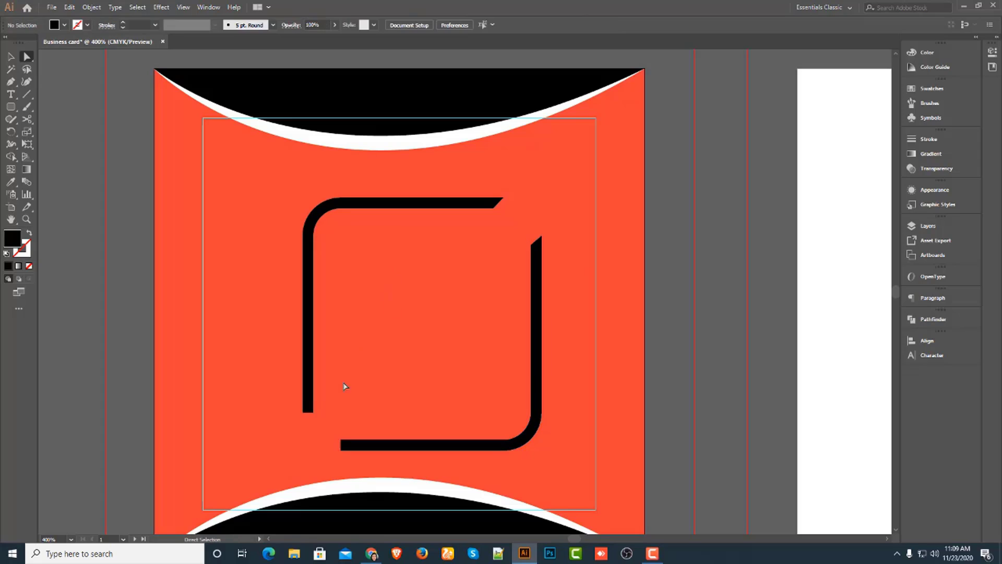
- Slant the two bar ends at the frame's lower-left gap by shifting their inner corner points about 0.05 in
left_click_drag(314, 413, 314, 403)
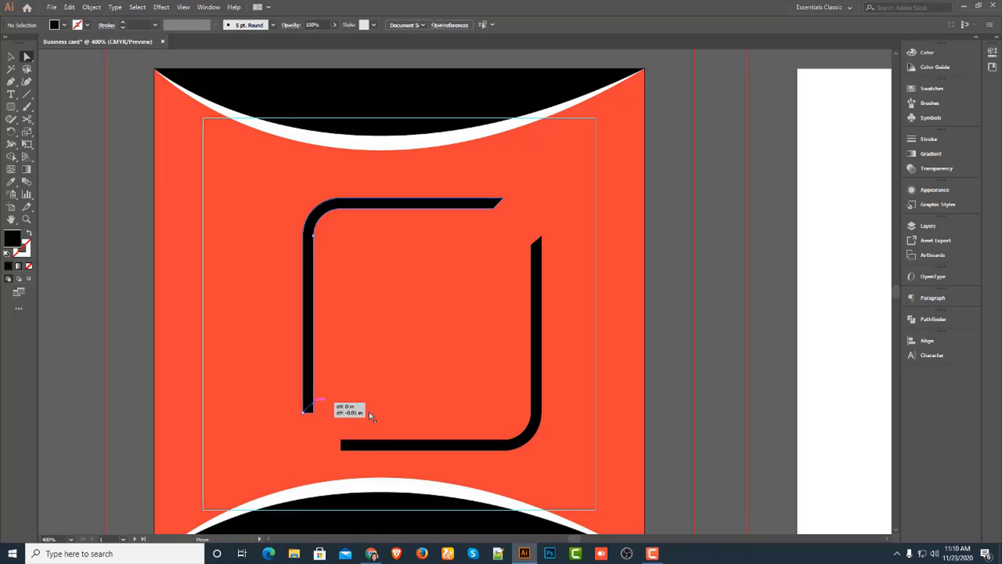
left_click_drag(341, 439, 350, 441)
left_click(64, 161)
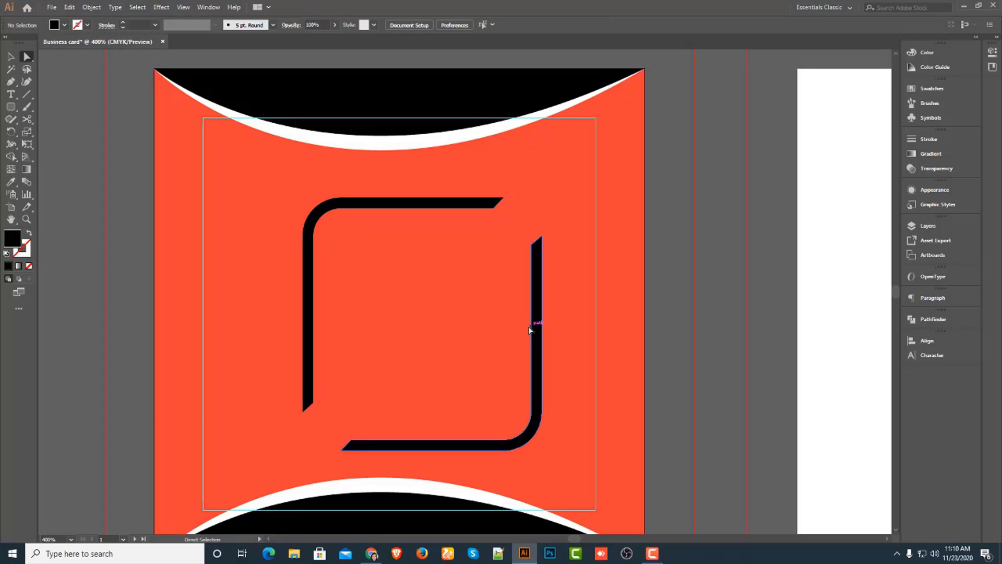
key("ctrl+minus")
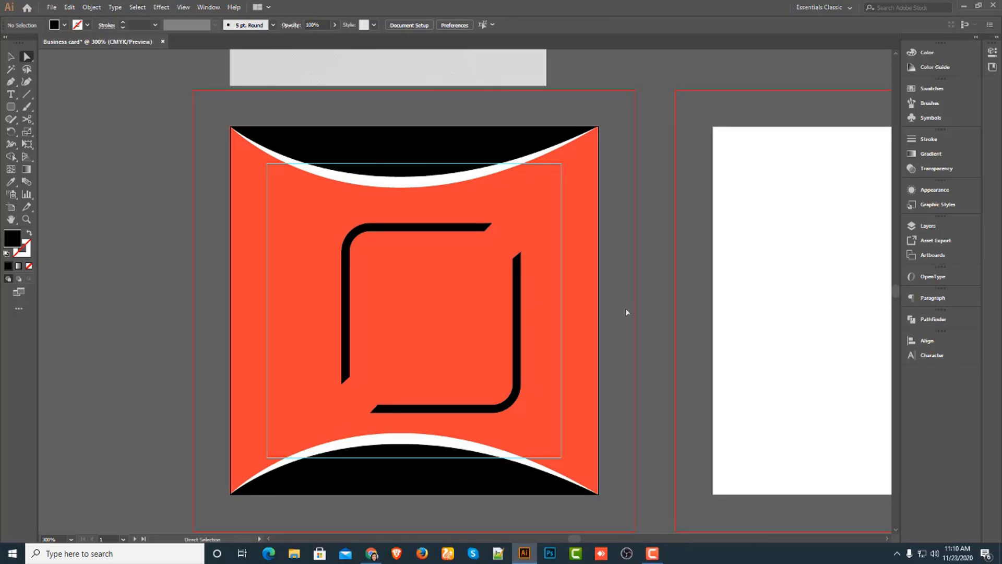
- Group the two L-shaped frame pieces into one object
left_click(370, 231)
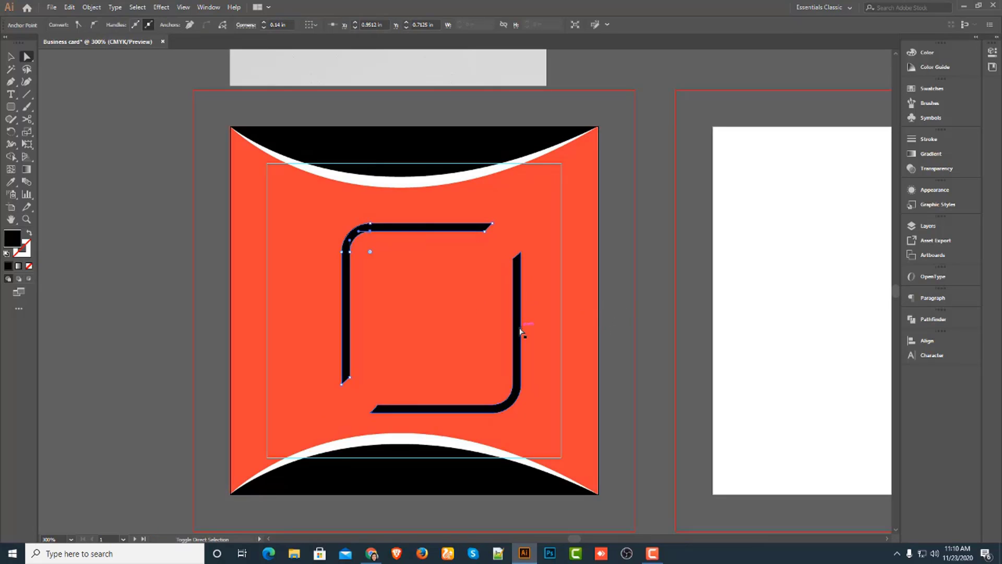
left_click(520, 330, "shift")
left_click(154, 255)
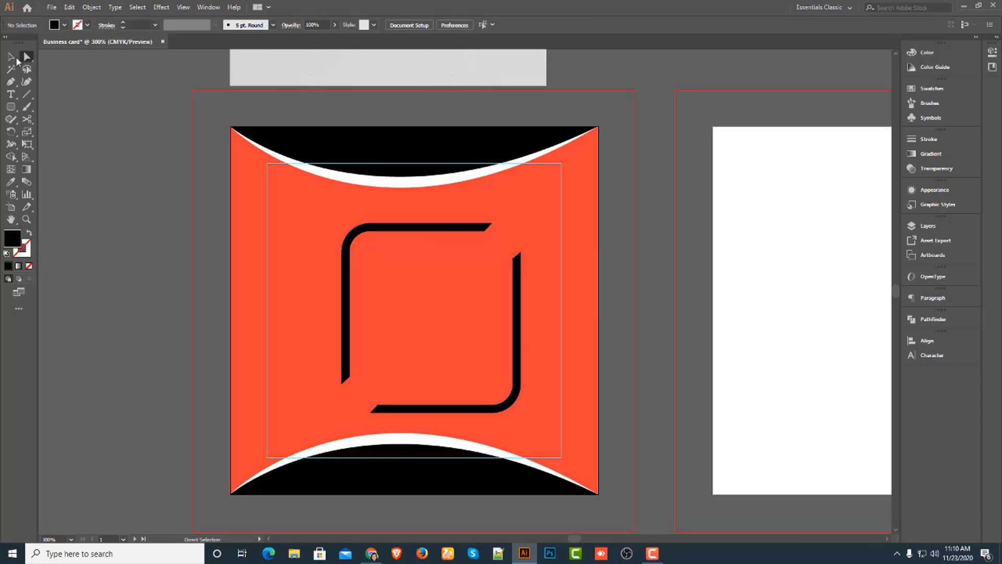
key("v")
left_click(398, 227)
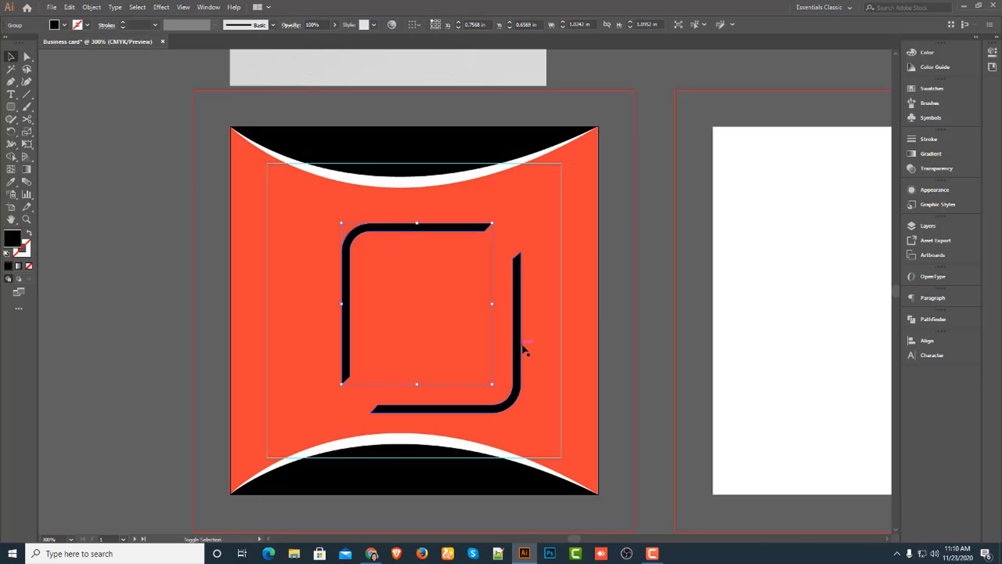
left_click(522, 348, "shift")
right_click(517, 334)
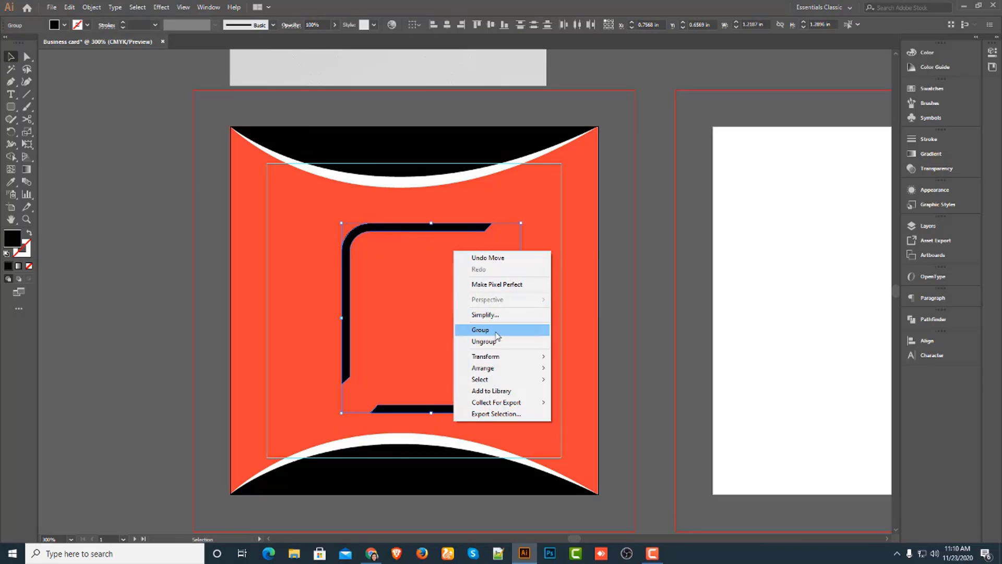
left_click(478, 331)
left_click(114, 301)
- Scale the grouped frame down proportionally and move it to the middle of the front card
left_click(517, 271)
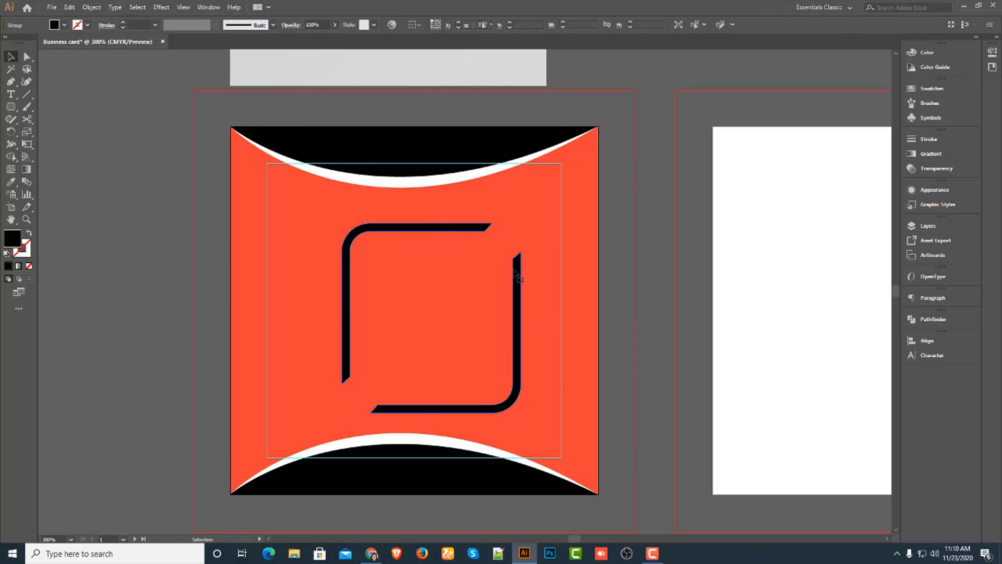
left_click_drag(523, 223, 501, 244)
left_click_drag(502, 320, 471, 309)
left_click(654, 265)
mouse_move(569, 291)
left_mouse_down()
mouse_move(541, 267)
mouse_move(561, 291)
left_mouse_up()
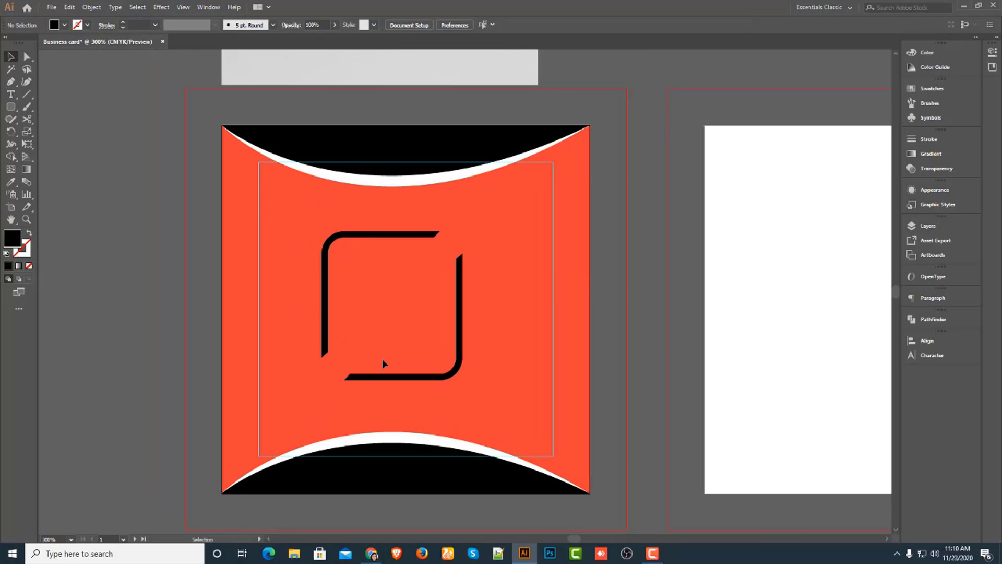
- Add the text "square business card and rounded corner mockup" on the empty canvas below the front card
left_click(10, 94)
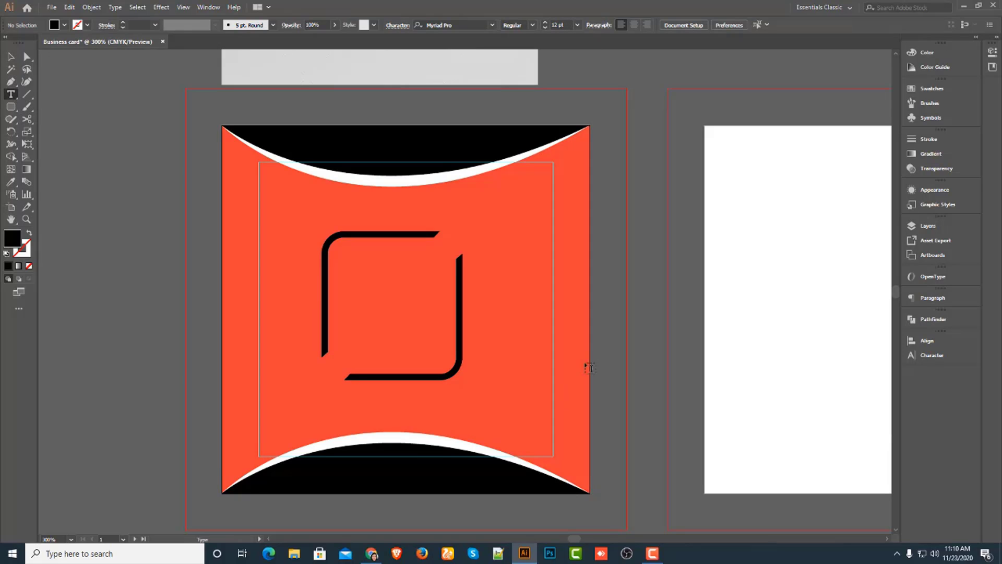
scroll(598, 345, "down", 2)
scroll(599, 345, "down", 2)
left_click(383, 475)
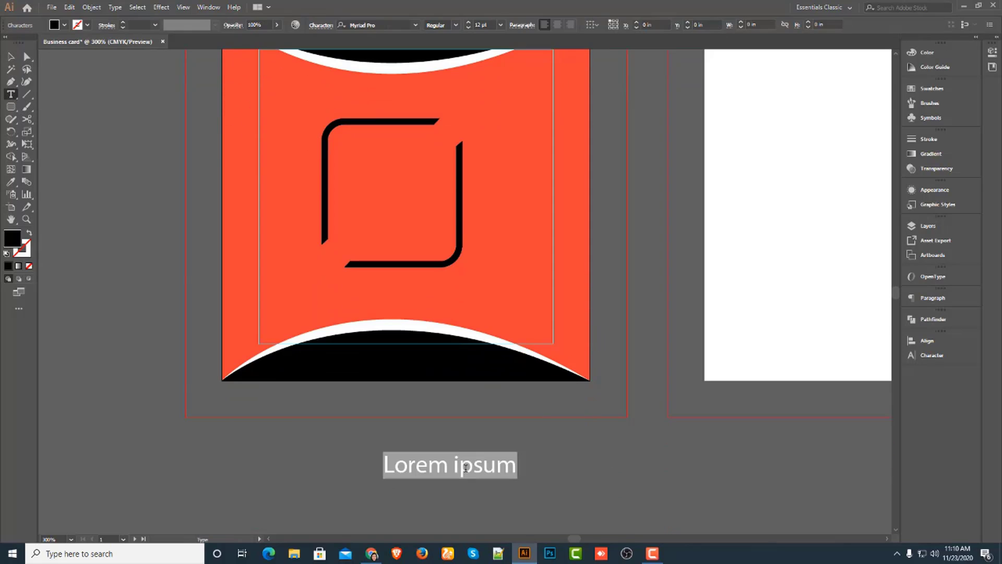
type("S")
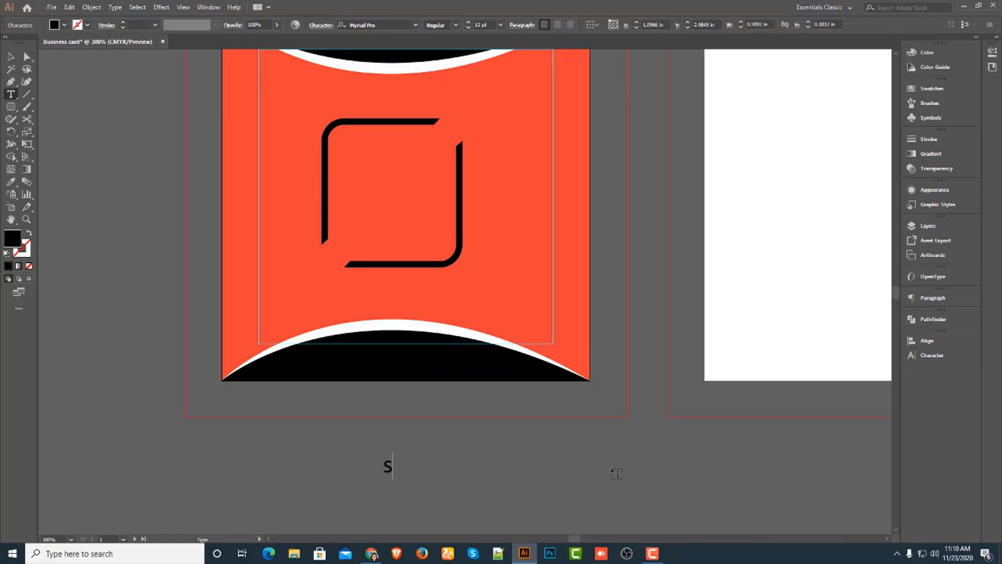
type("quare")
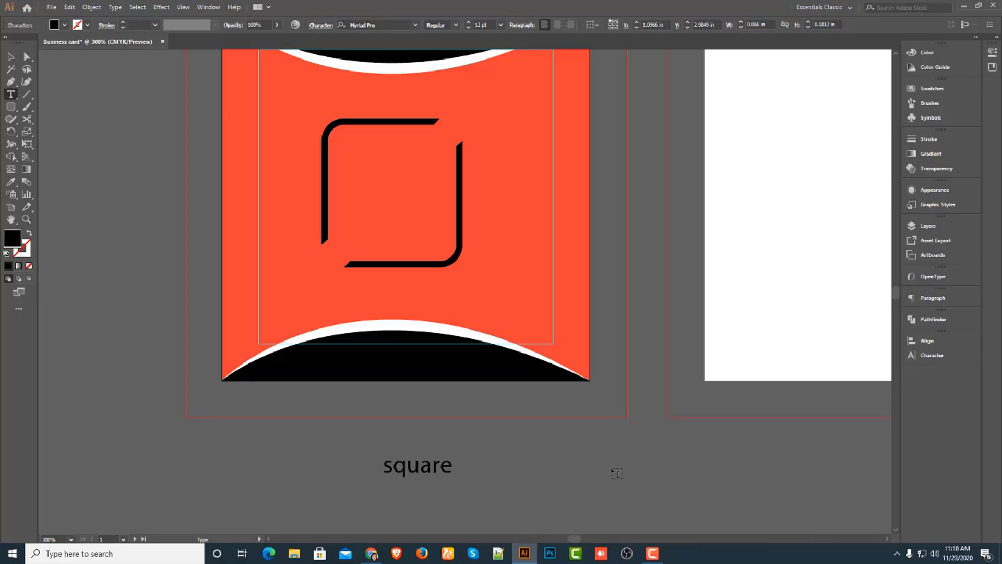
type(" business")
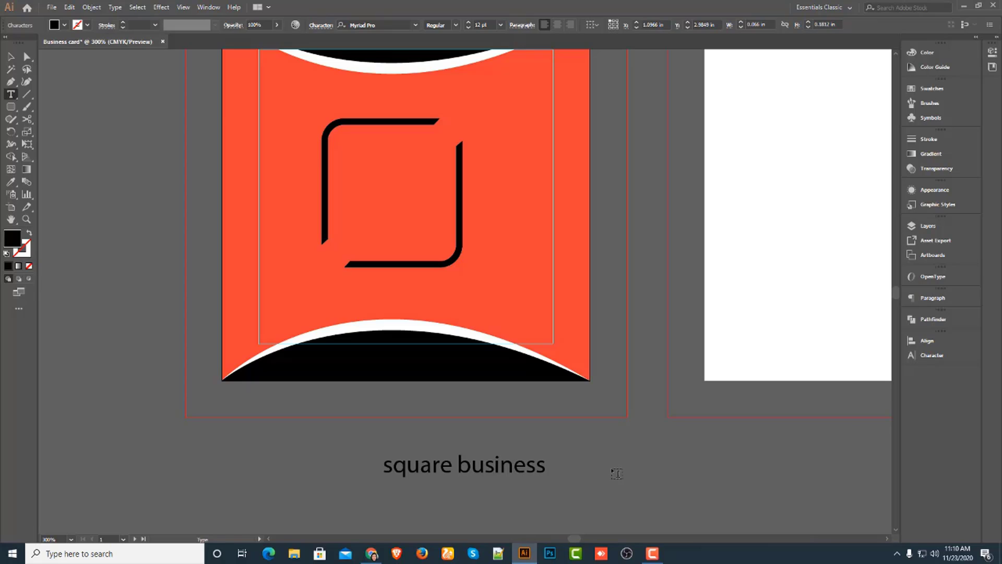
type(" card and round")
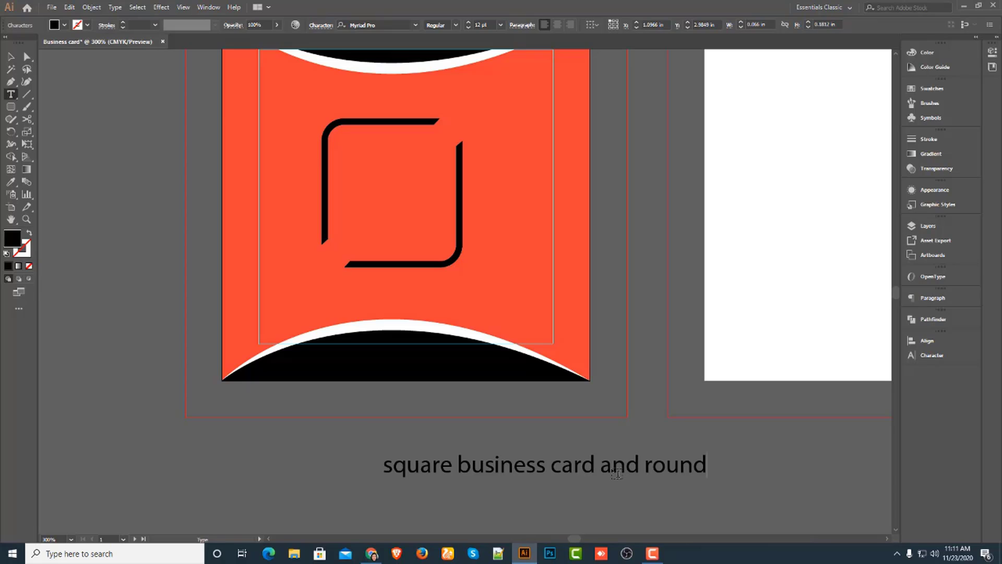
type("ed con")
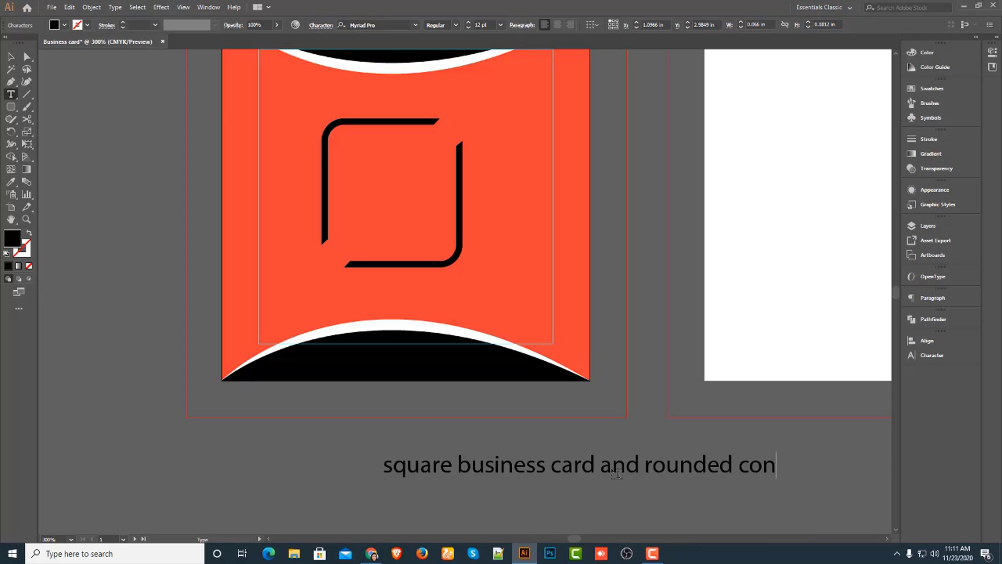
key("BackSpace")
type("rner mockup")
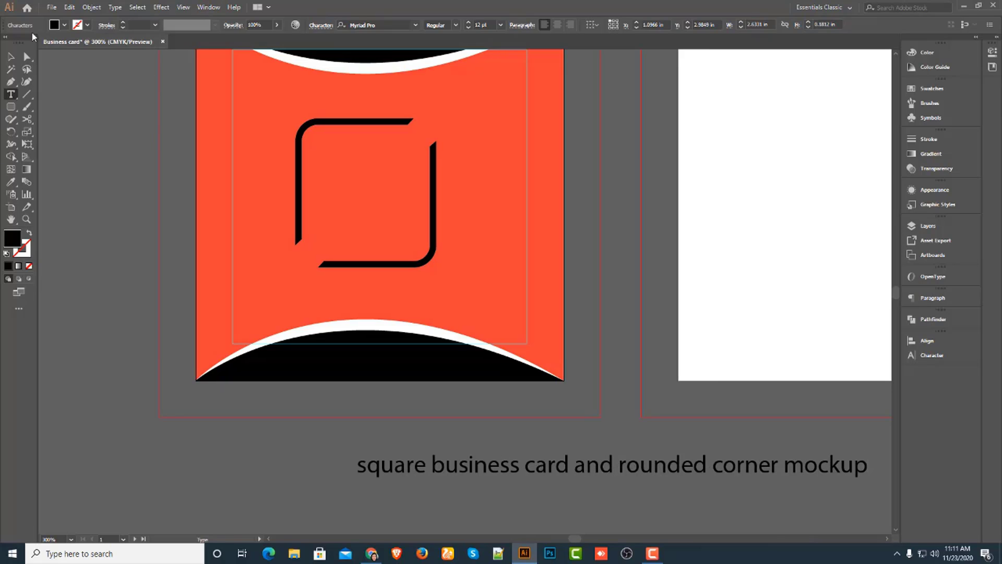
left_click(10, 56)
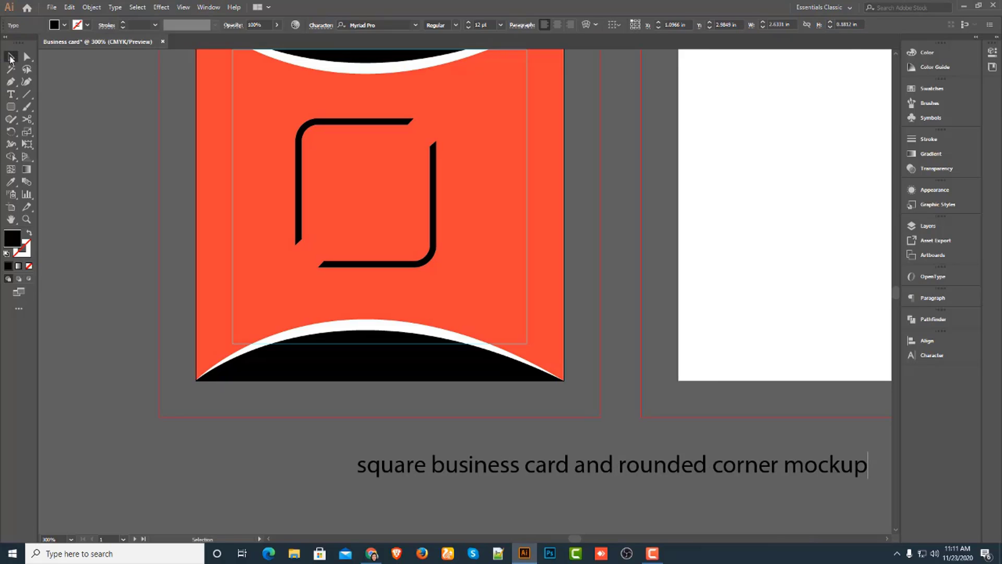
- Break the text into six lines: square, business, card and, rounded, corner, mockup
left_click(9, 96)
left_click(528, 464)
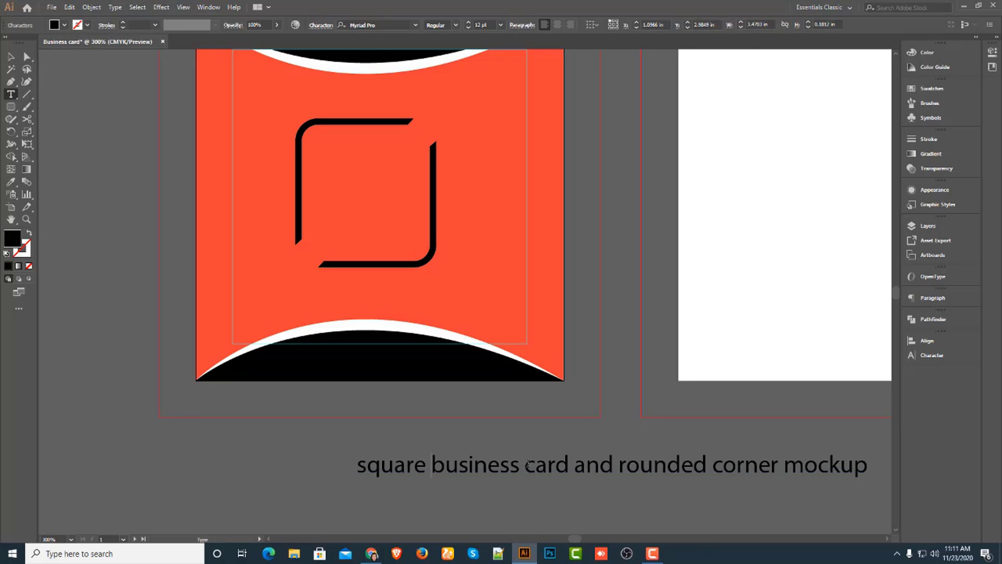
key("Return")
key("Return")
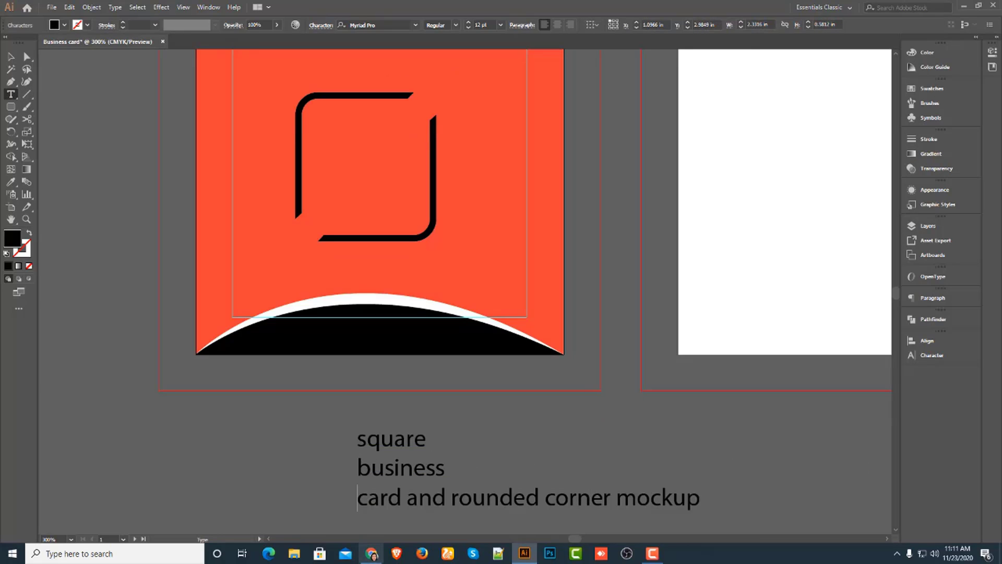
left_click(447, 496)
key("Return")
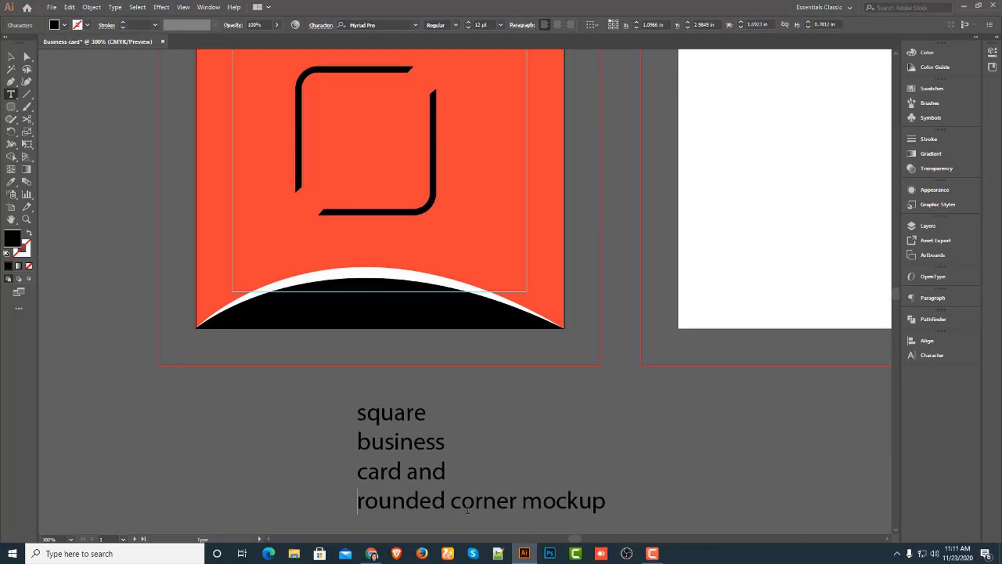
left_click(450, 504)
key("Return")
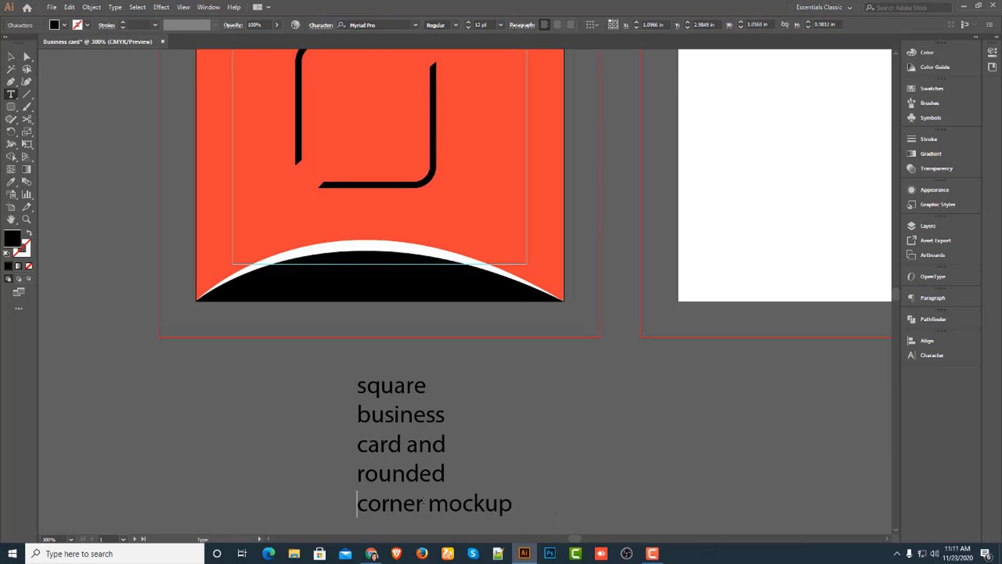
left_click(424, 504)
key("Return")
left_click(10, 57)
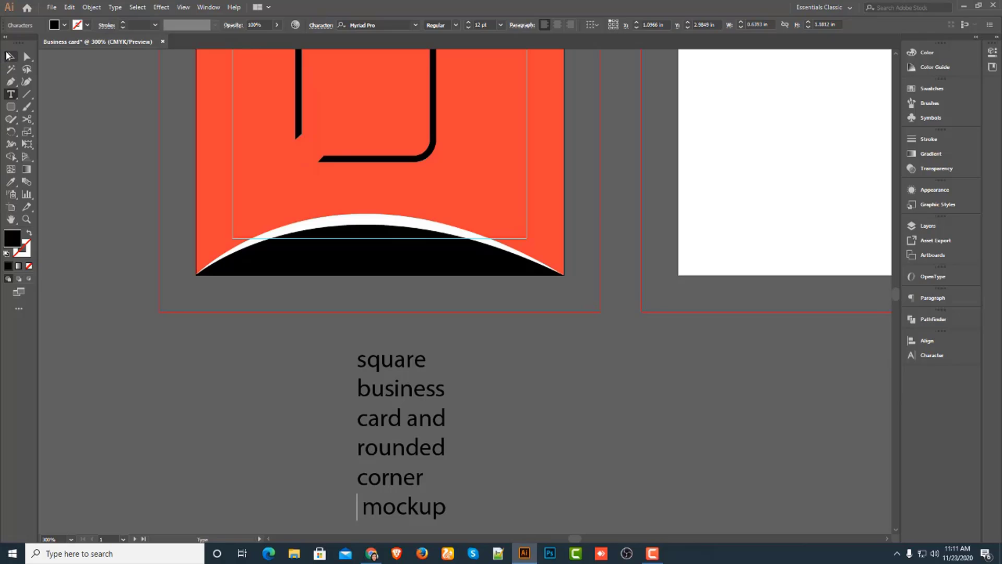
- Right-align the six-line text block and set it in all caps
left_click(572, 24)
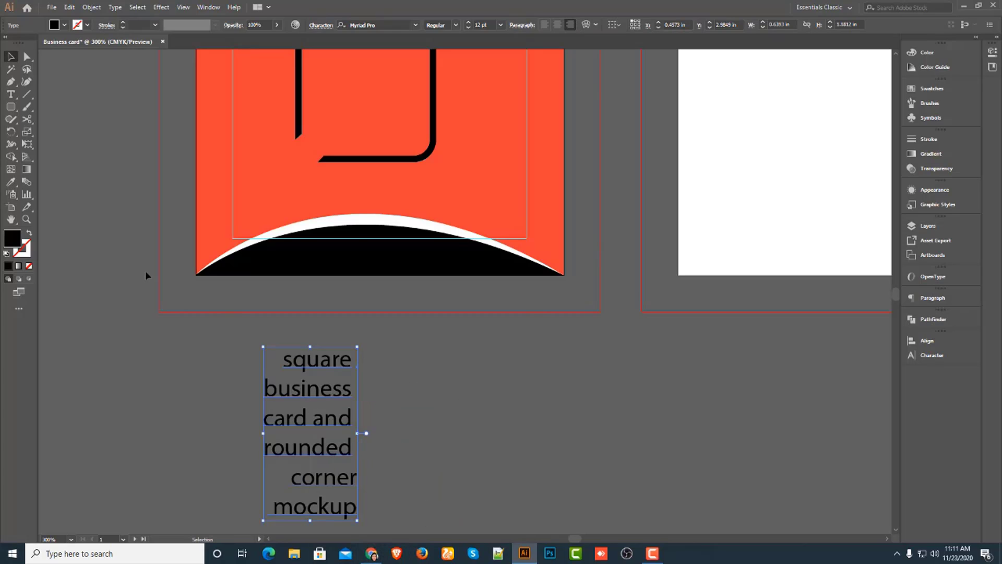
left_click(165, 349)
left_click(307, 384)
left_click(944, 356)
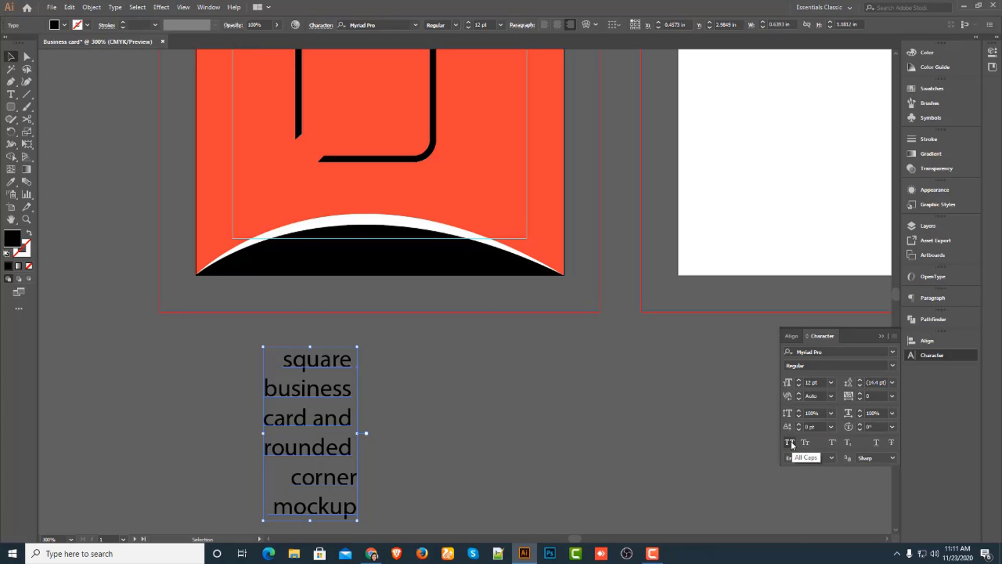
left_click(790, 443)
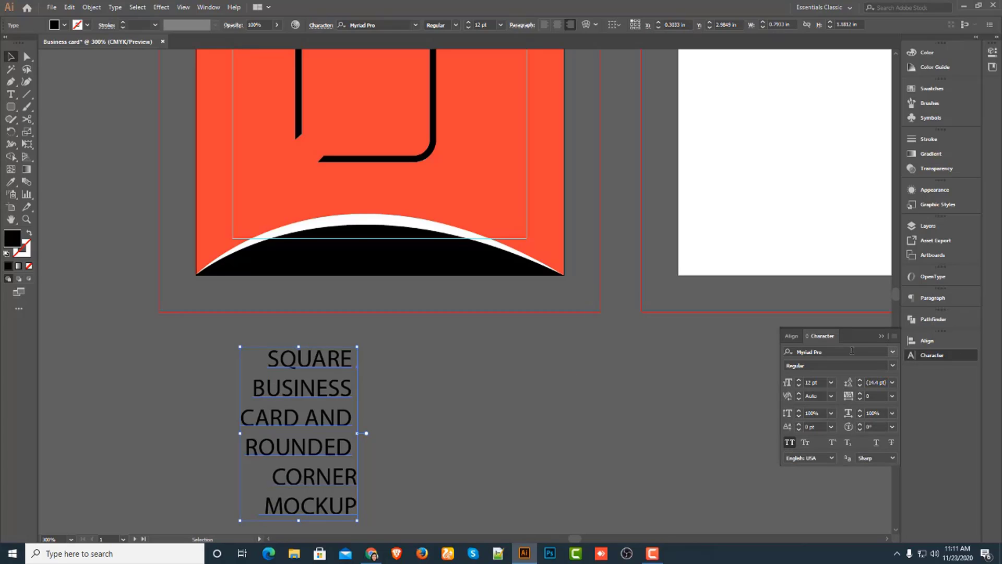
- Set the text block's font to Montserrat Bold
left_click(794, 356)
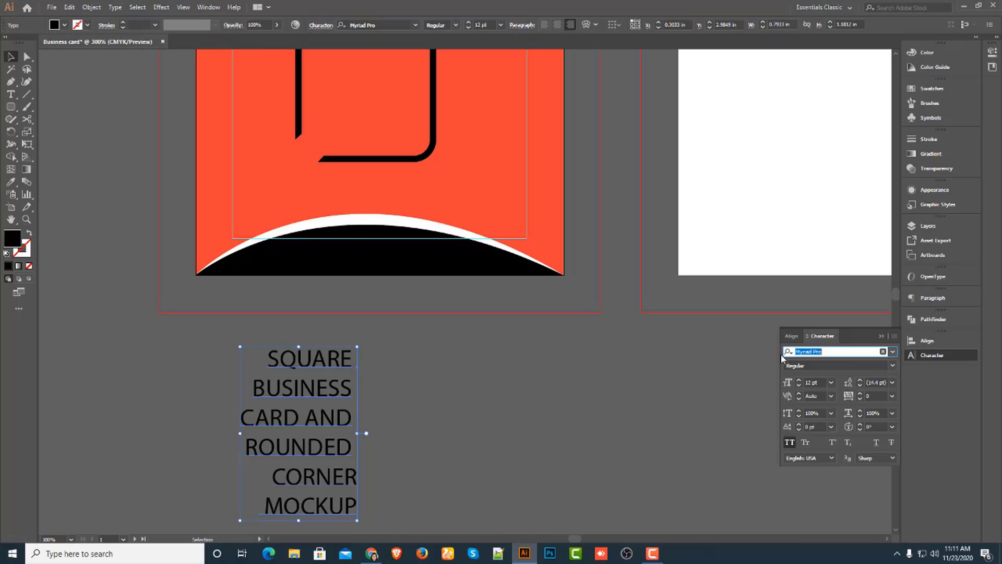
type("mo")
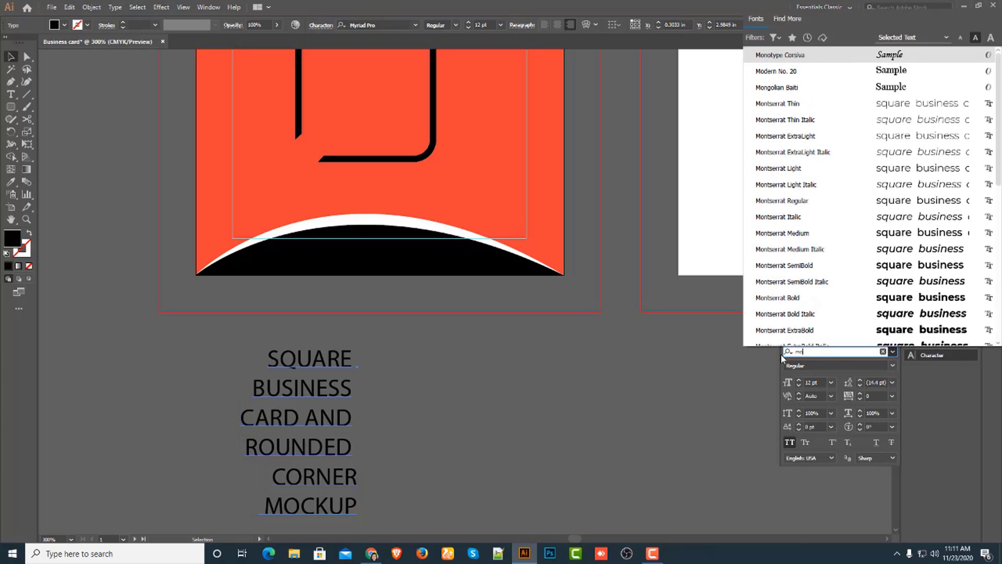
left_click(811, 202)
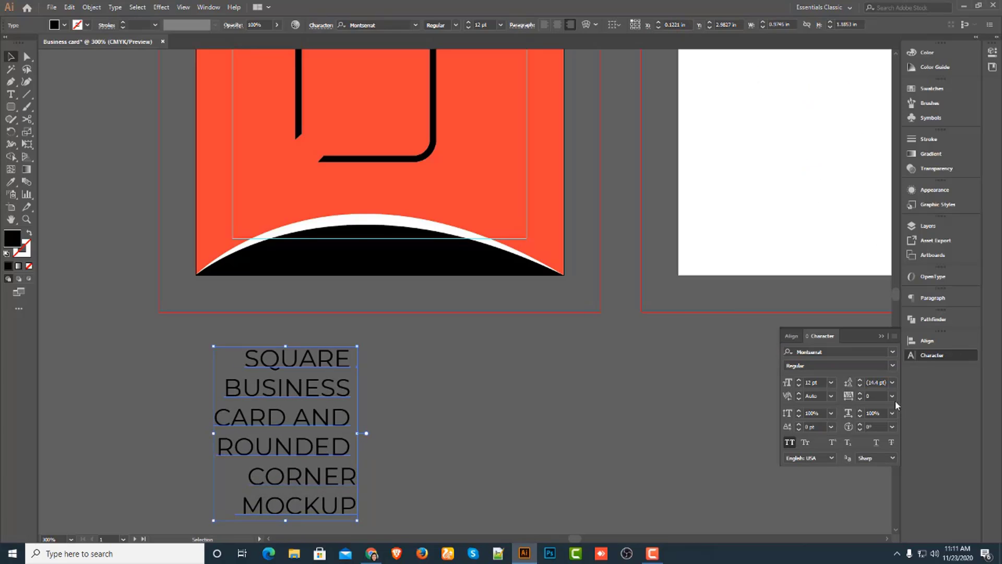
left_click(891, 366)
left_click(816, 299)
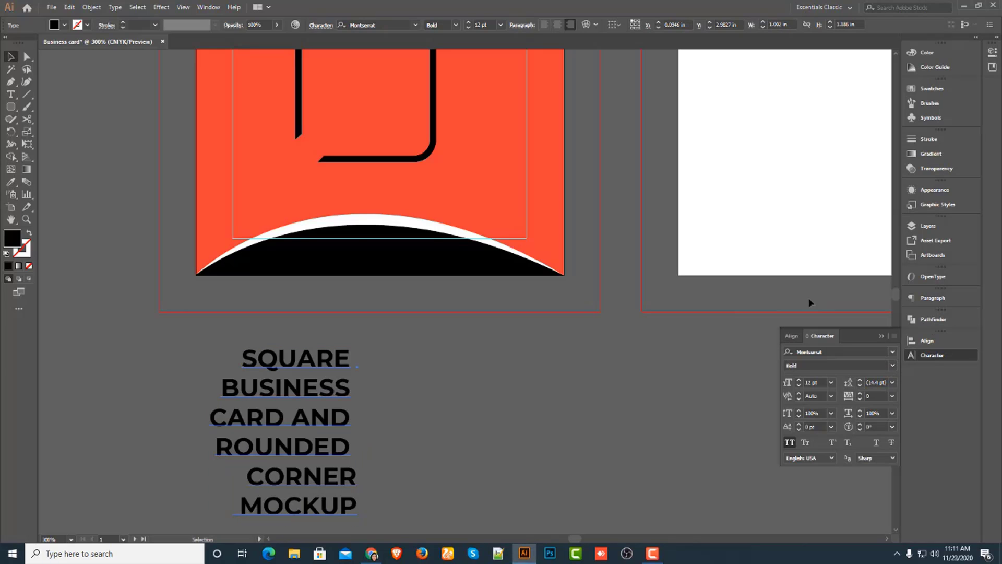
left_click(365, 445)
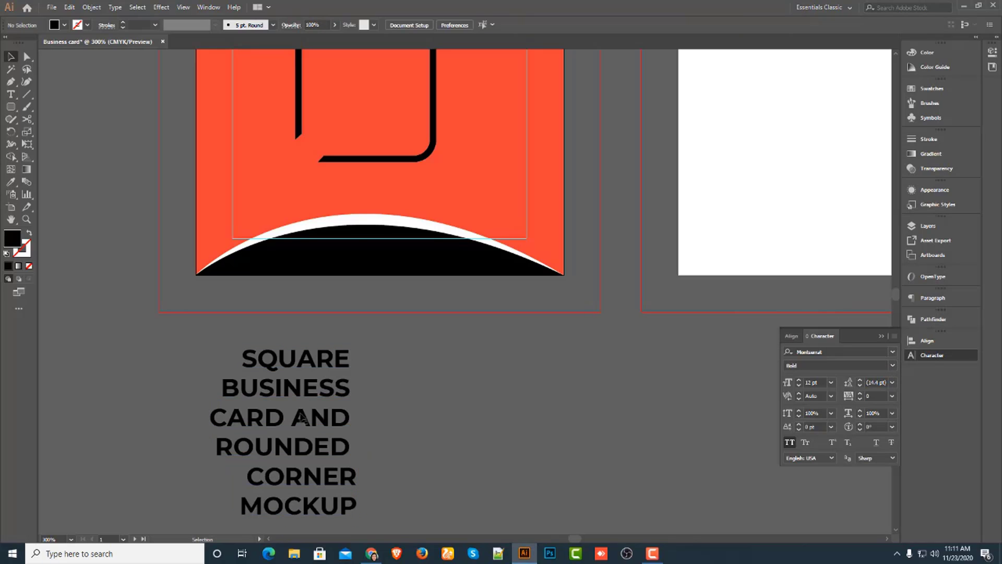
- Recolour the text block white by sampling the blank second card with the Eyedropper
left_click(421, 394, "ctrl+alt")
left_click_drag(473, 369, 396, 482)
left_click(320, 460)
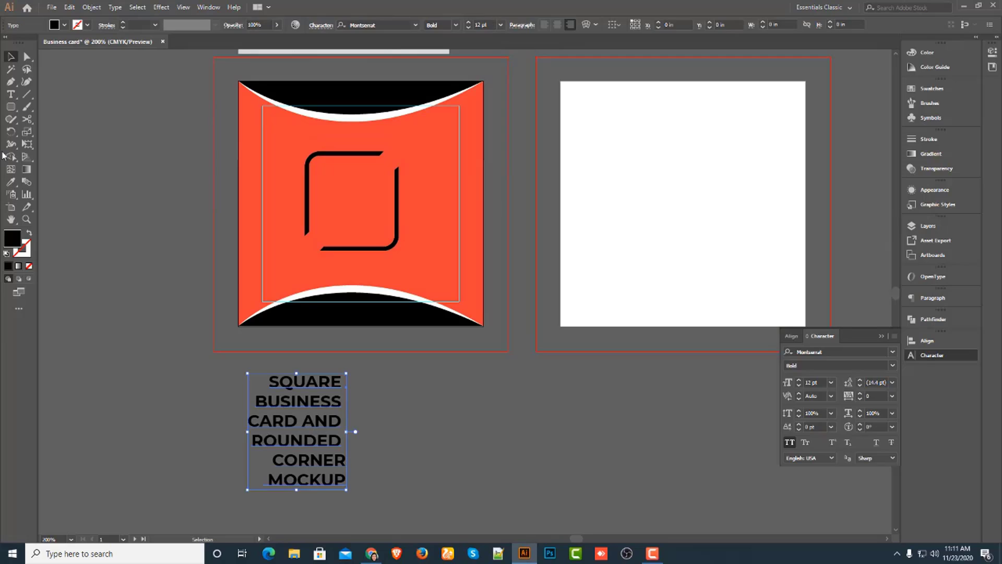
left_click(9, 179)
left_click(587, 180)
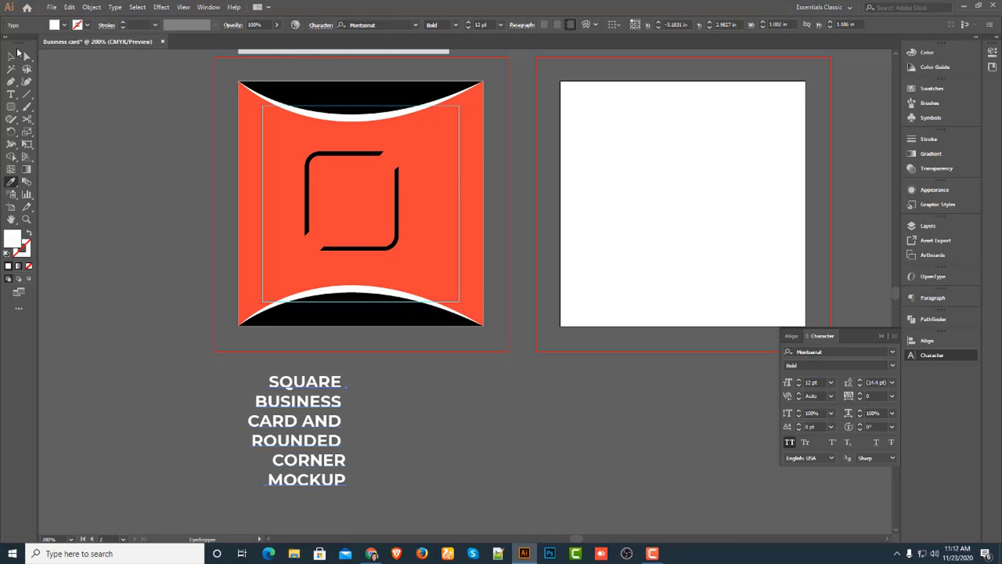
left_click(9, 56)
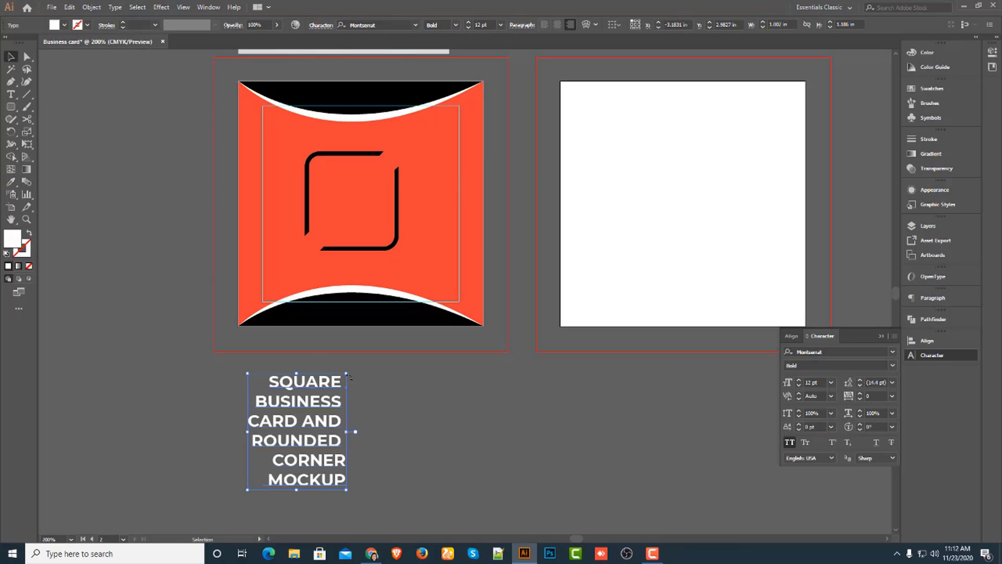
- Scale the text block down proportionally to about 7.85 pt and place it inside the black frame on the front card
left_click_drag(350, 372, 343, 381)
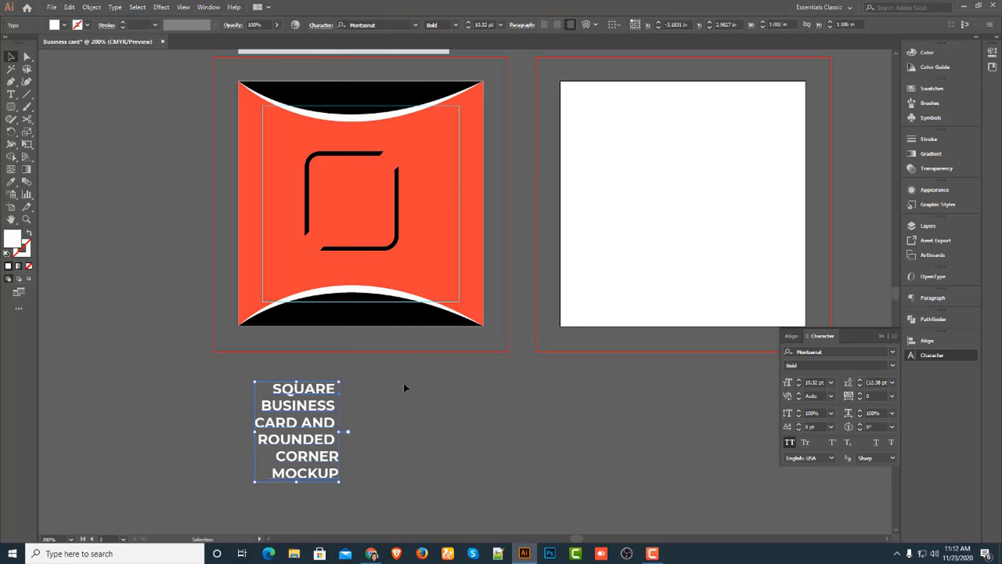
left_click(405, 385)
left_click_drag(427, 419, 401, 498)
left_click_drag(316, 485, 359, 248)
left_click(414, 431)
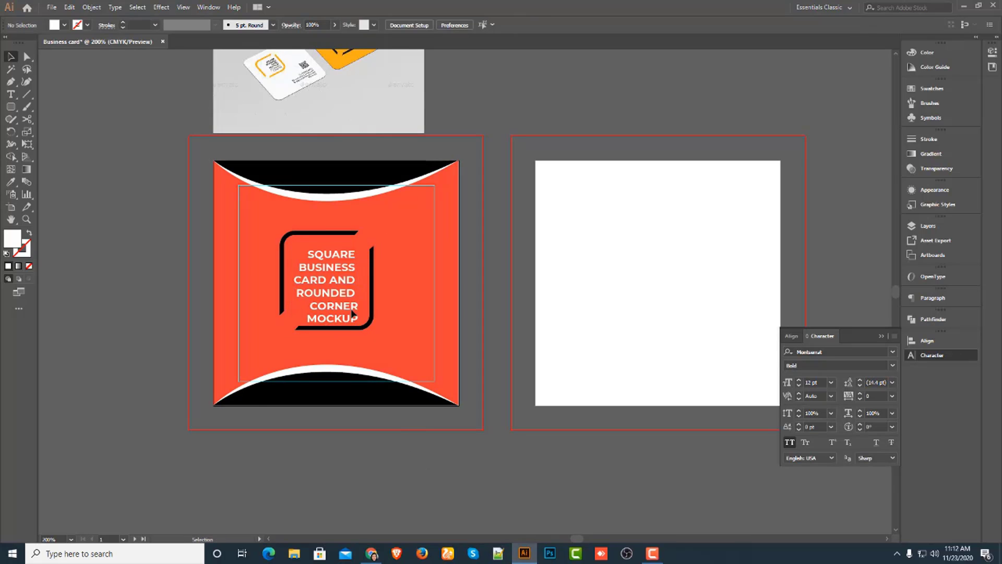
left_click_drag(346, 291, 344, 278)
left_click(393, 455)
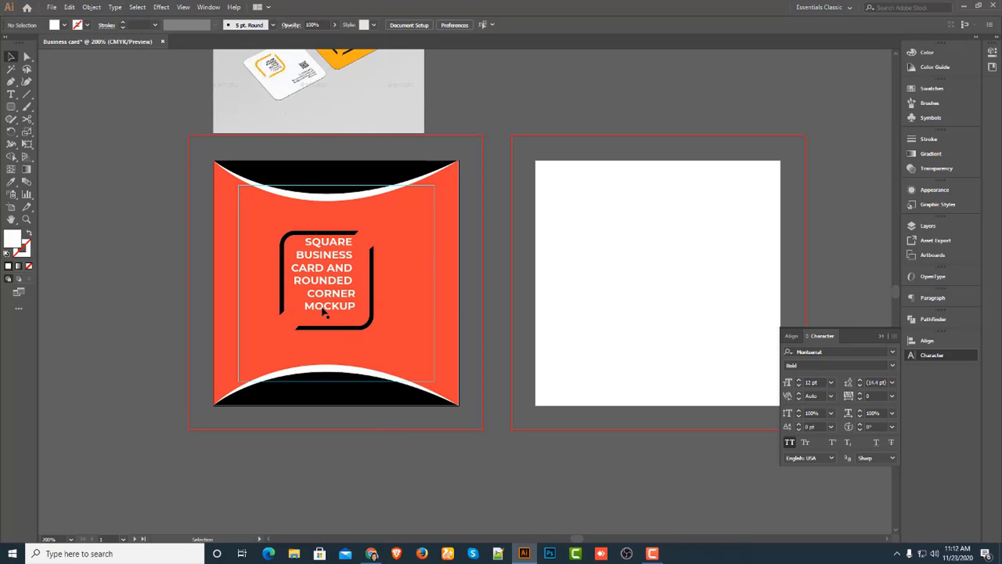
- Align the text block and the black frame to each other's horizontal and vertical centres
left_click(357, 327)
left_click(371, 323, "shift")
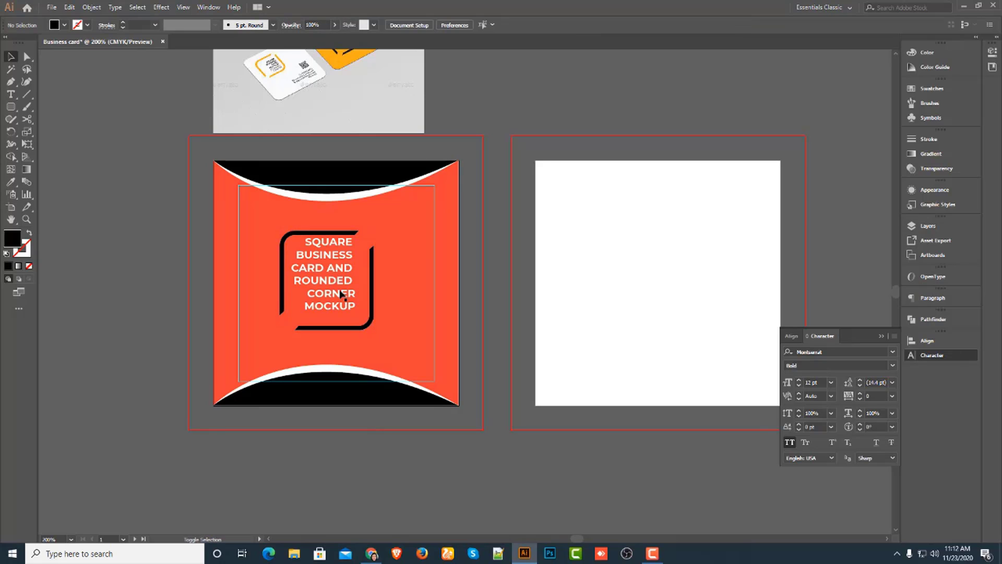
left_click(340, 294)
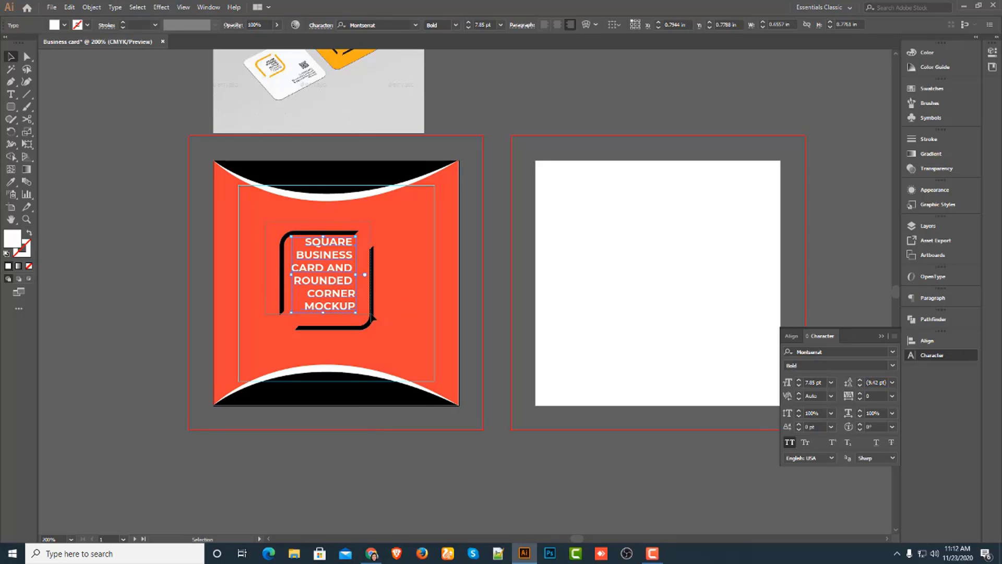
left_click(371, 308, "shift")
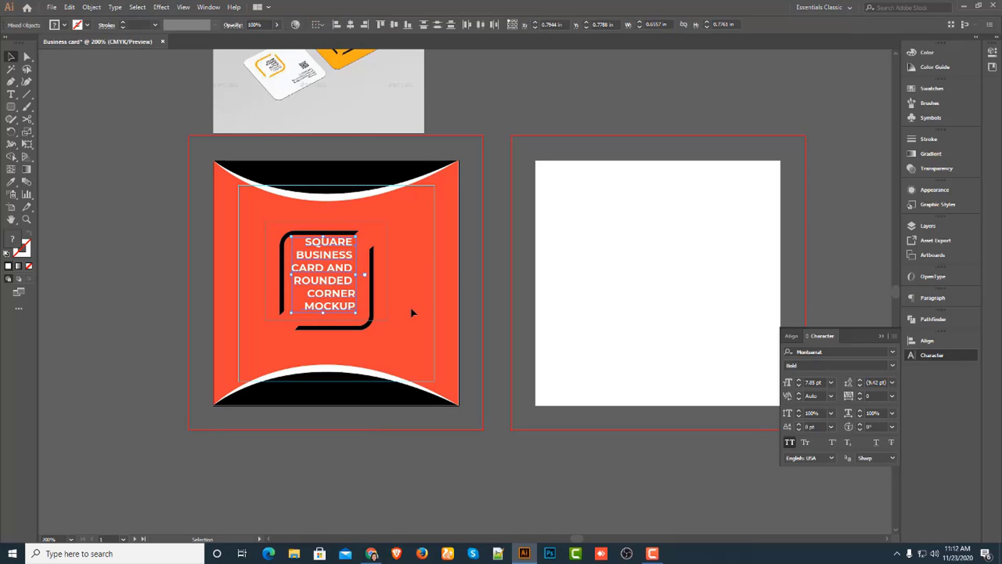
left_click(355, 24)
left_click(394, 24)
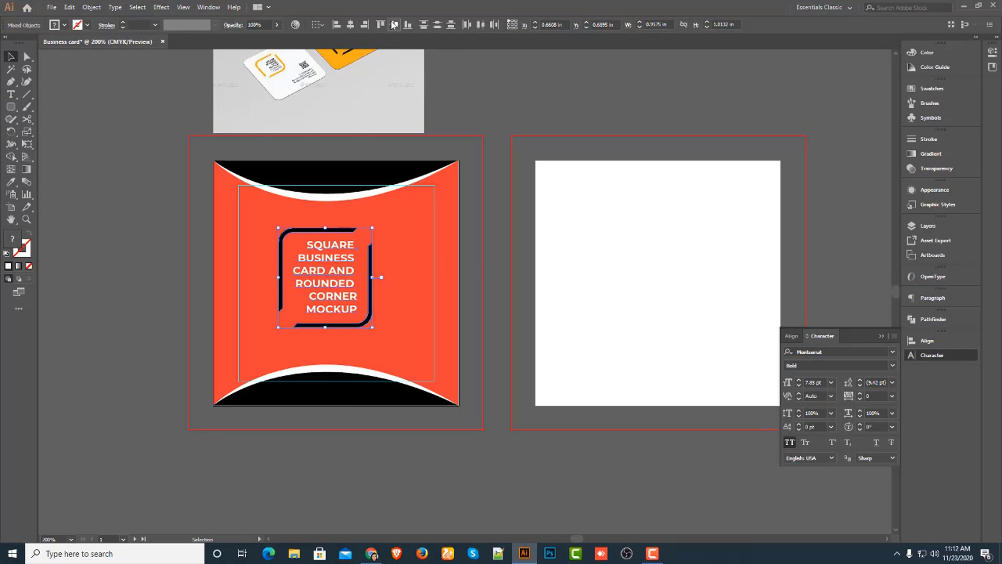
left_click(428, 453)
scroll(409, 250, "down", 1)
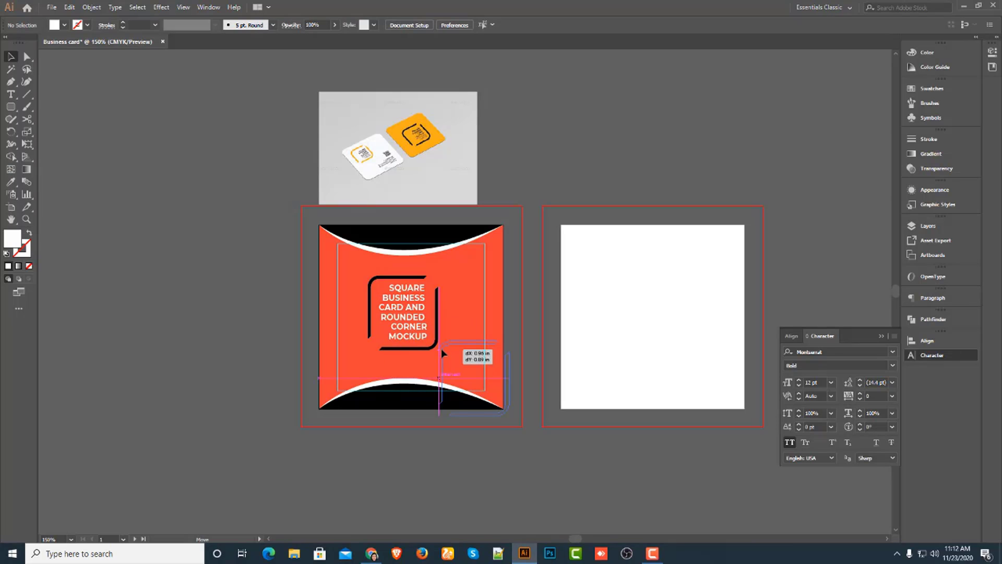
left_click(440, 349)
left_click(434, 454)
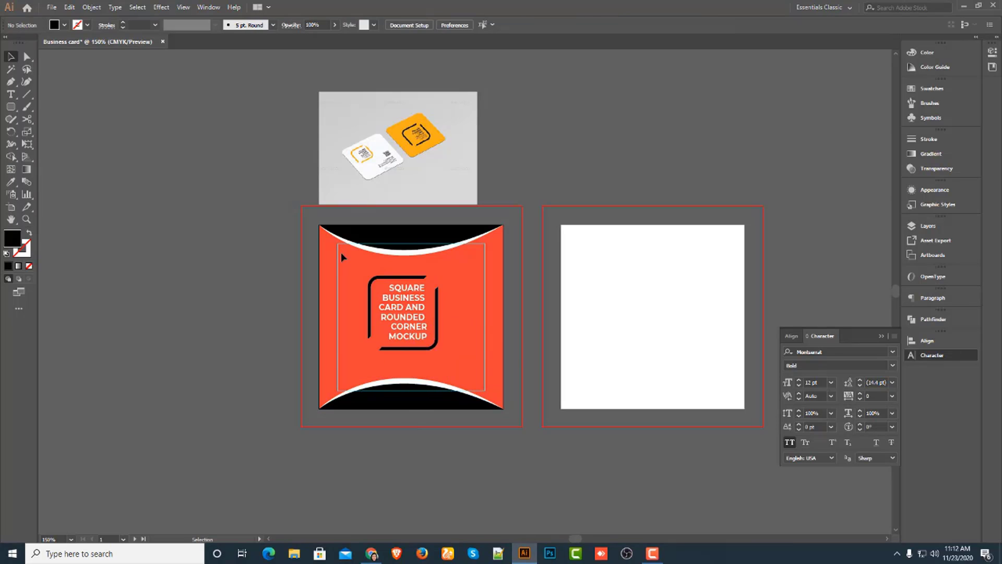
- Group the white text block and the black frame on the front card
left_click_drag(364, 281, 441, 336)
right_click(404, 308)
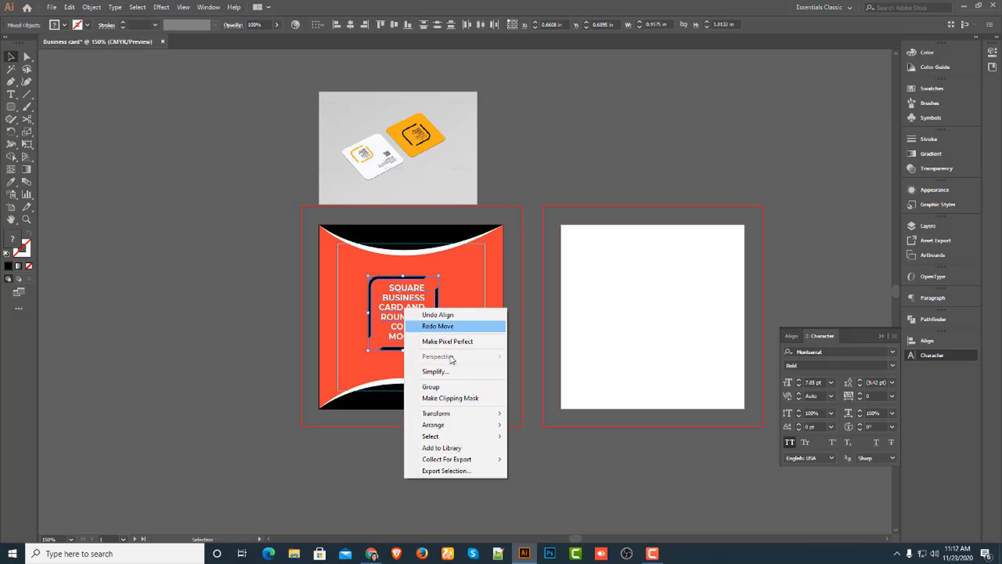
left_click(447, 388)
left_click(575, 438)
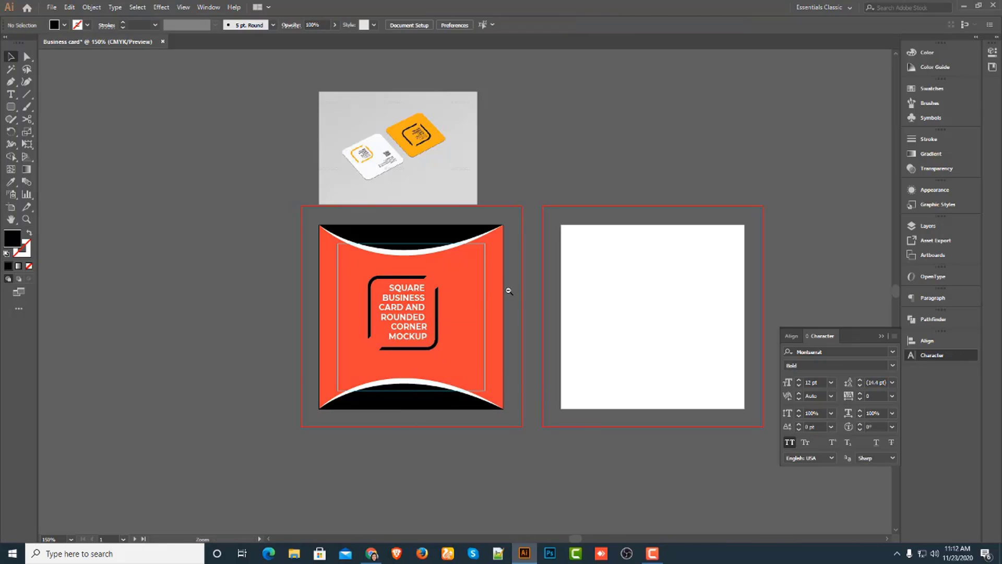
- Place a copy of the grouped frame and text on the empty canvas beside the second artboard
key("ctrl+minus")
left_click_drag(540, 309, 394, 315)
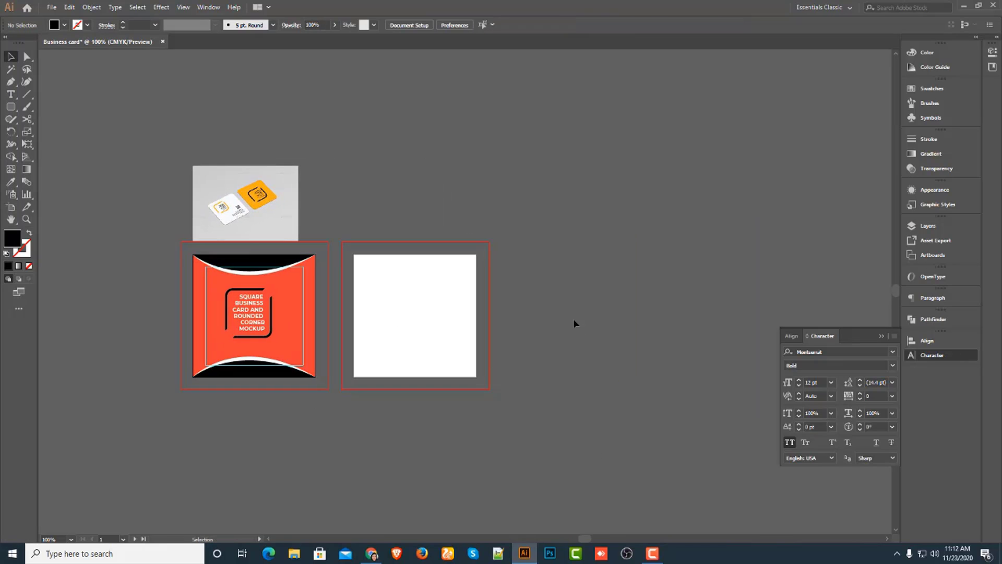
left_click(407, 292)
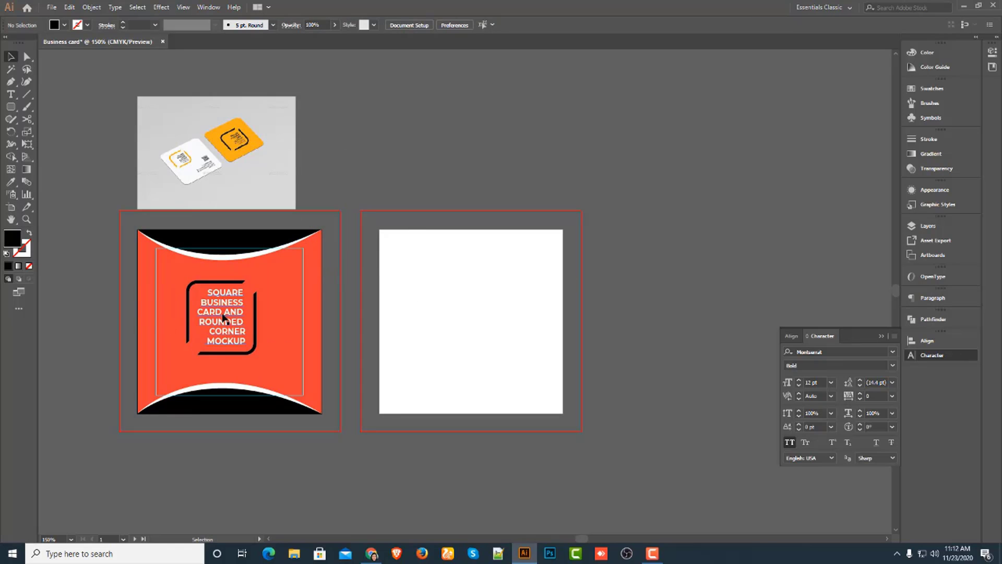
left_click(252, 328)
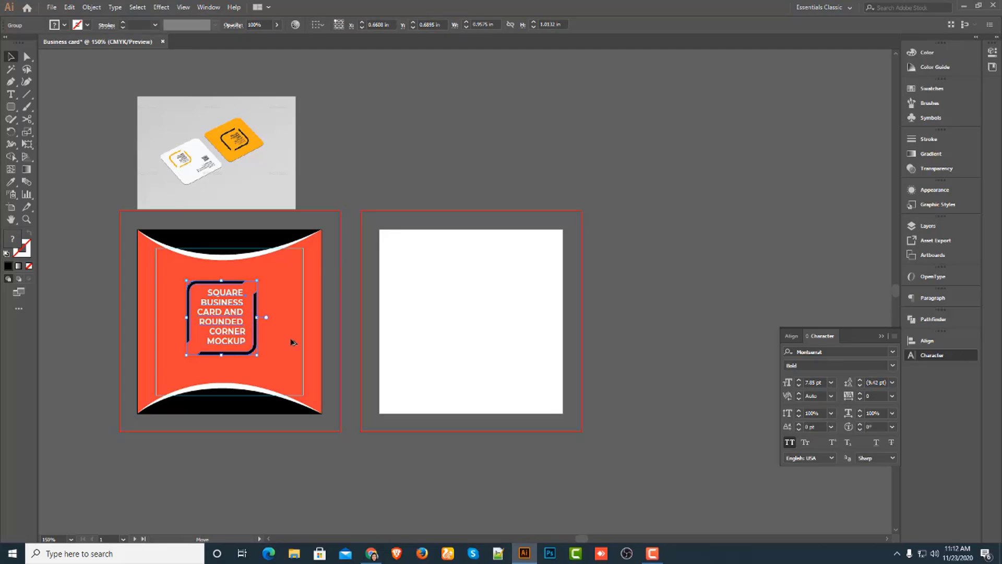
left_click_drag(253, 328, 712, 291)
left_click(684, 440)
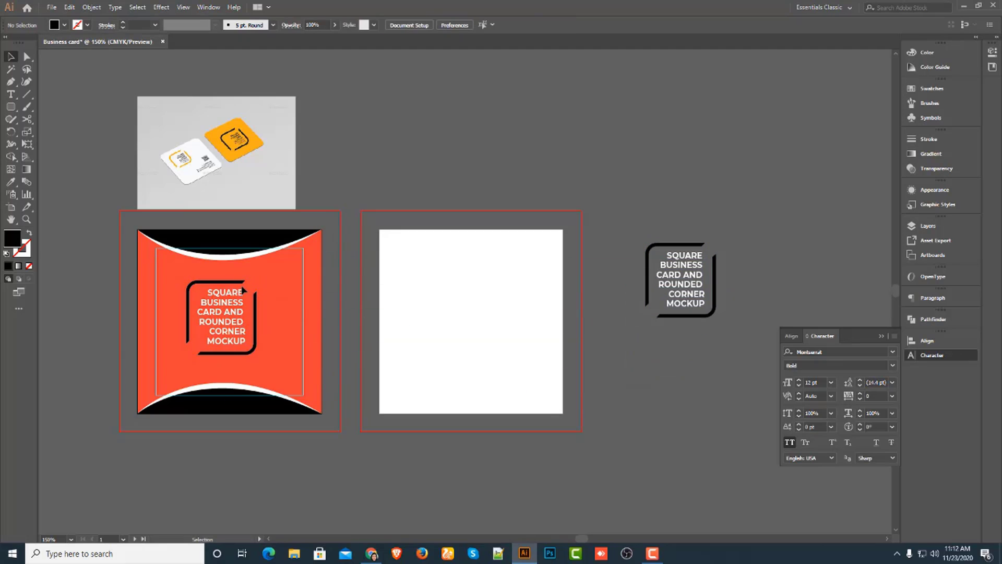
- Unlock all objects and copy the complete front design onto the second artboard
left_click_drag(298, 284, 297, 284)
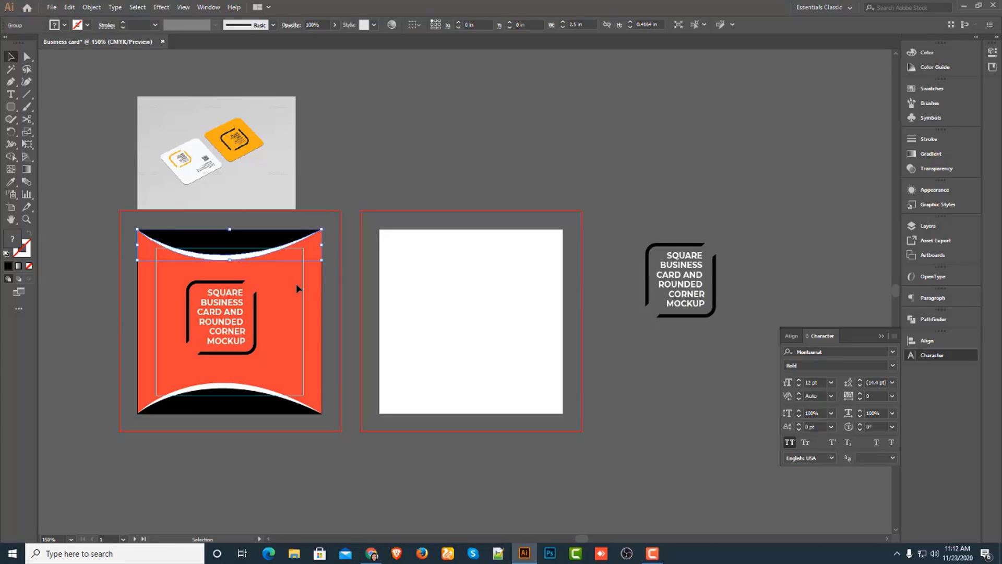
left_click(112, 227)
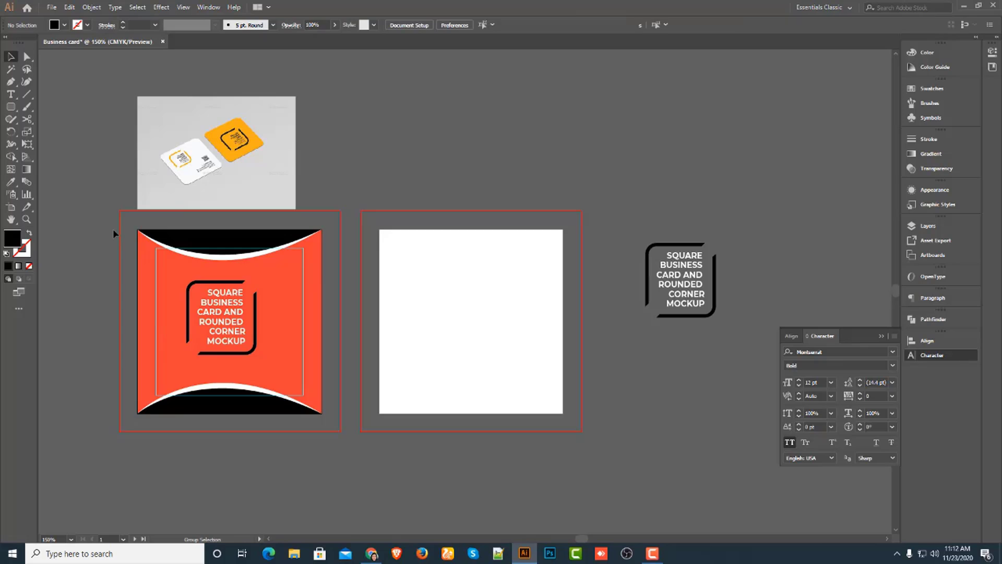
key("ctrl+alt+2")
left_click(356, 524)
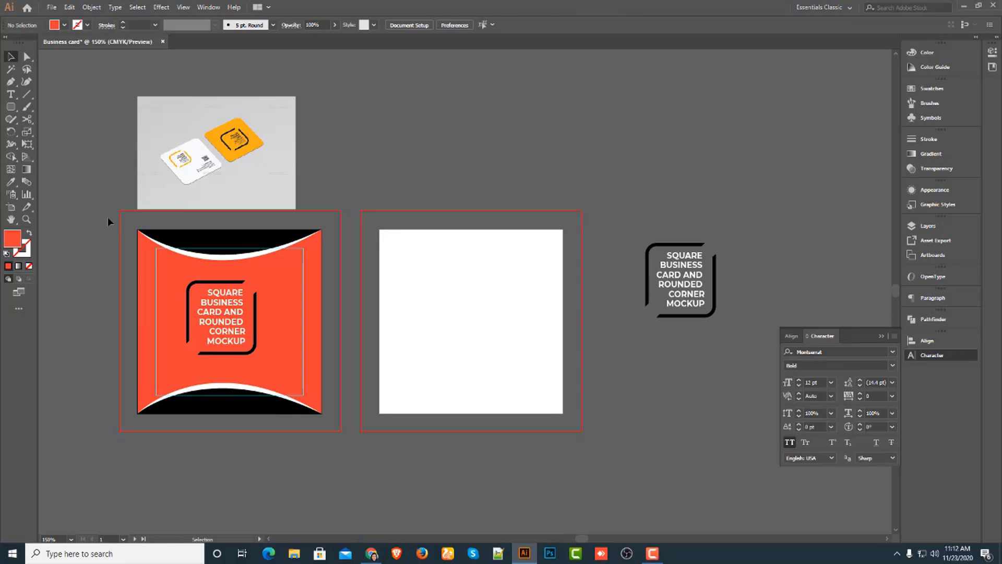
left_click_drag(107, 217, 327, 413)
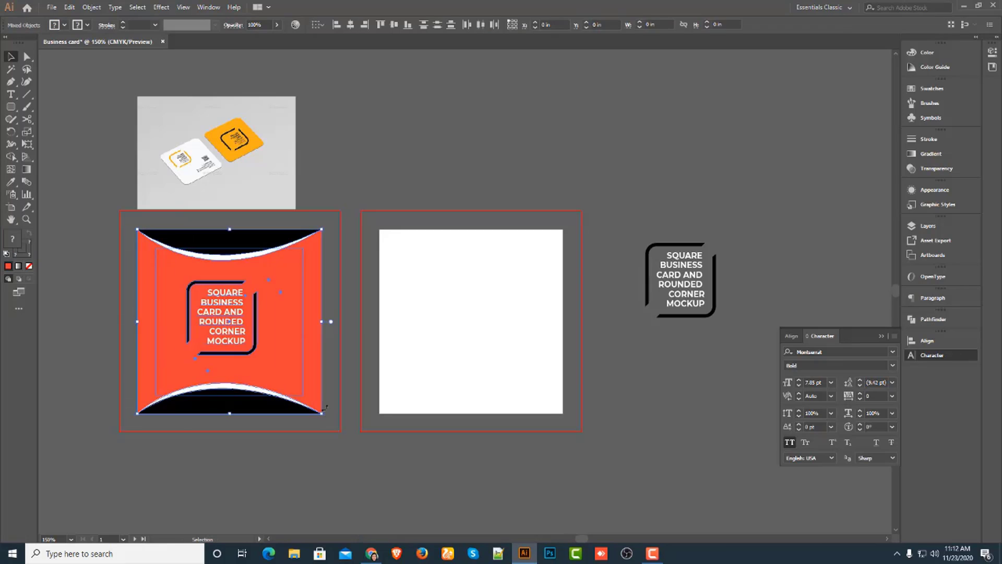
left_click_drag(280, 336, 508, 352)
left_click(676, 386)
- Delete the lower curve group from the design on the second card
left_click(493, 331, "ctrl")
left_click(469, 206)
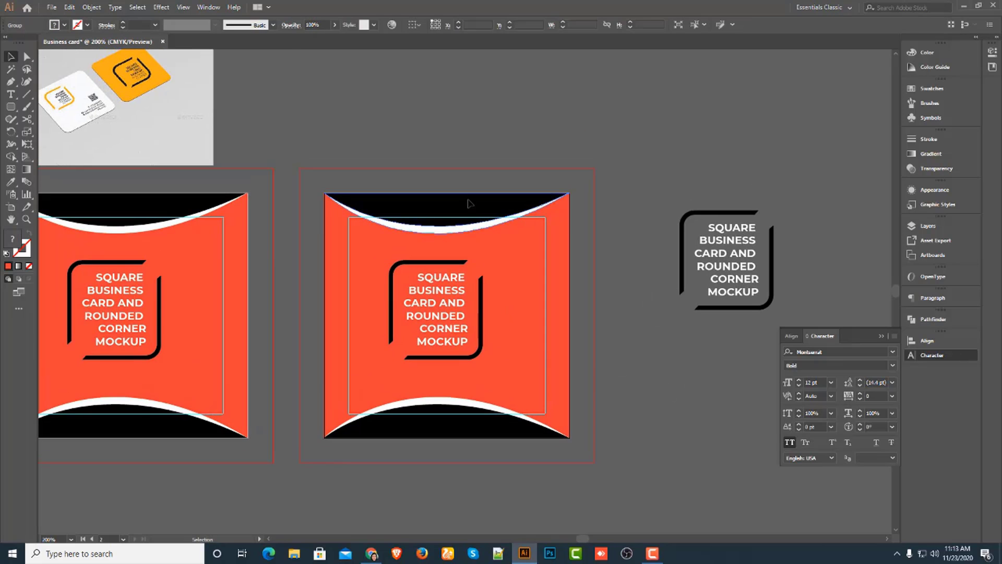
left_click(494, 408)
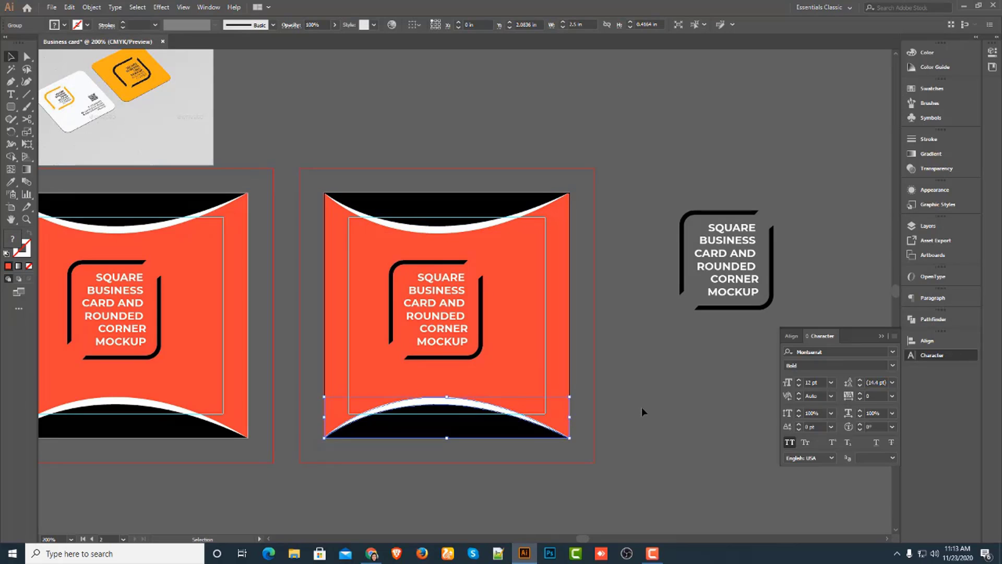
key("Delete")
- Ungroup the upper curve on the second card into its separate shapes
left_click(443, 222)
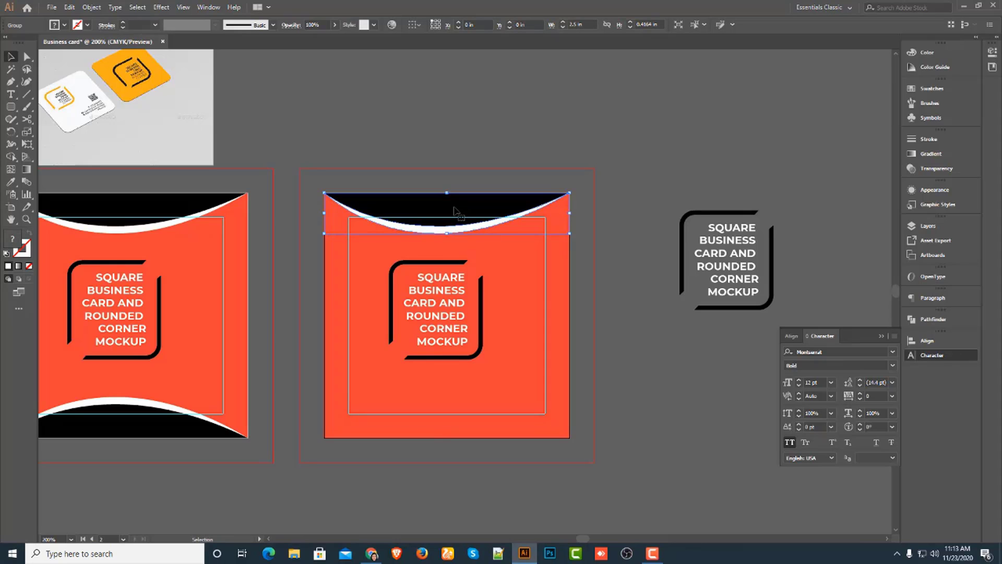
right_click(455, 211)
left_click(485, 294)
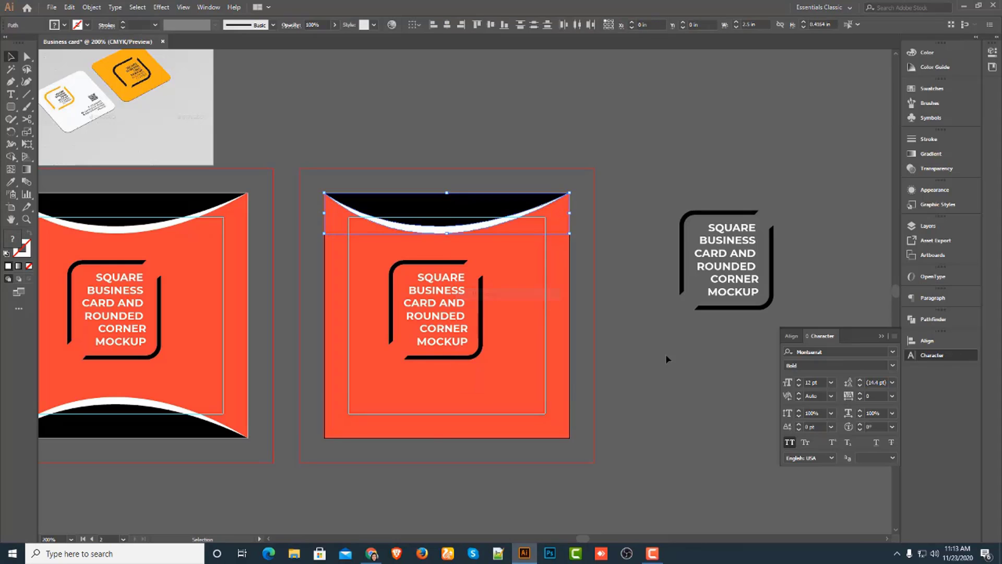
left_click(665, 354)
- Recolour the second card's upper black shape orange-red and its white curved band black by sampling the existing artwork with the Eyedropper
left_click(471, 208)
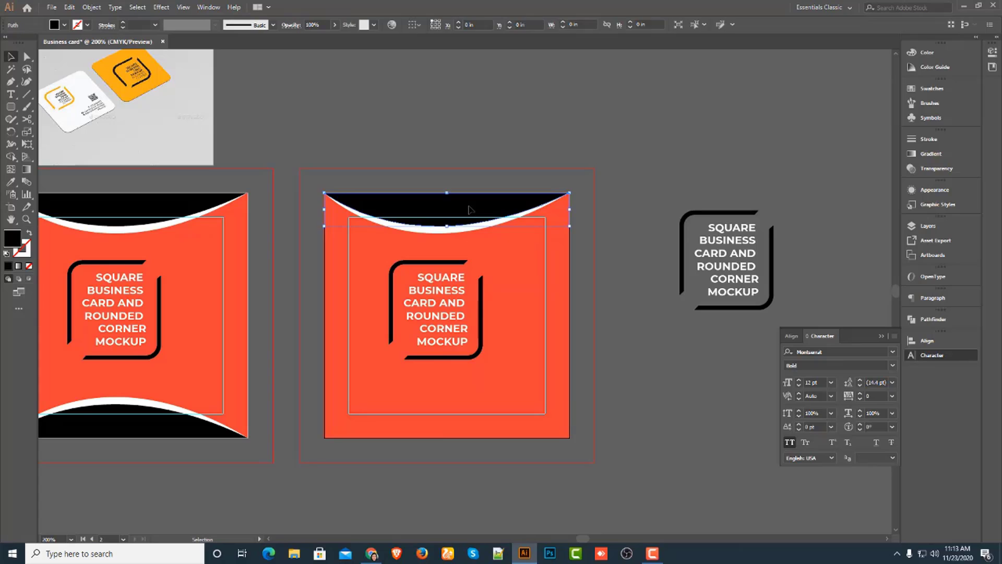
left_click(10, 182)
left_click(358, 257)
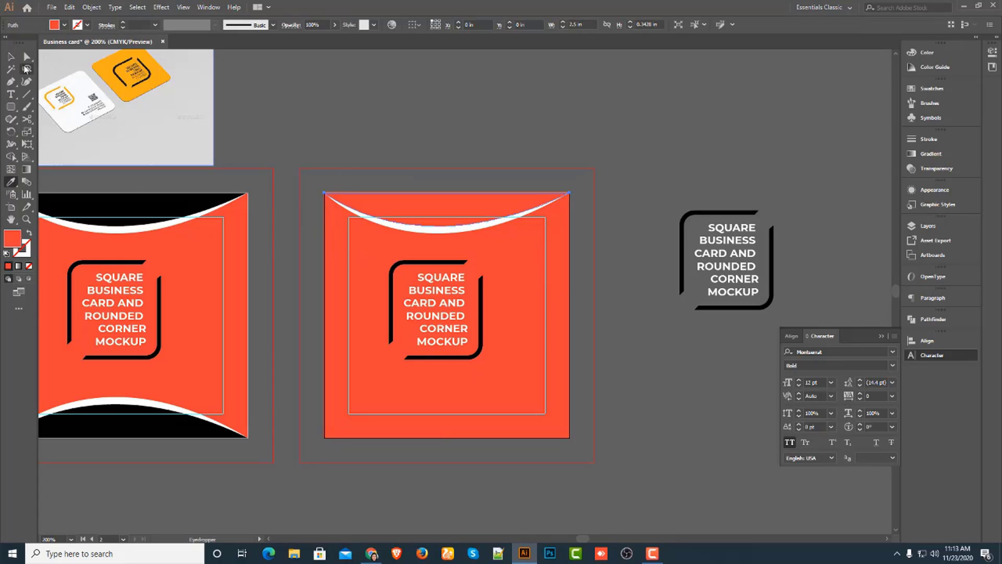
left_click(11, 57)
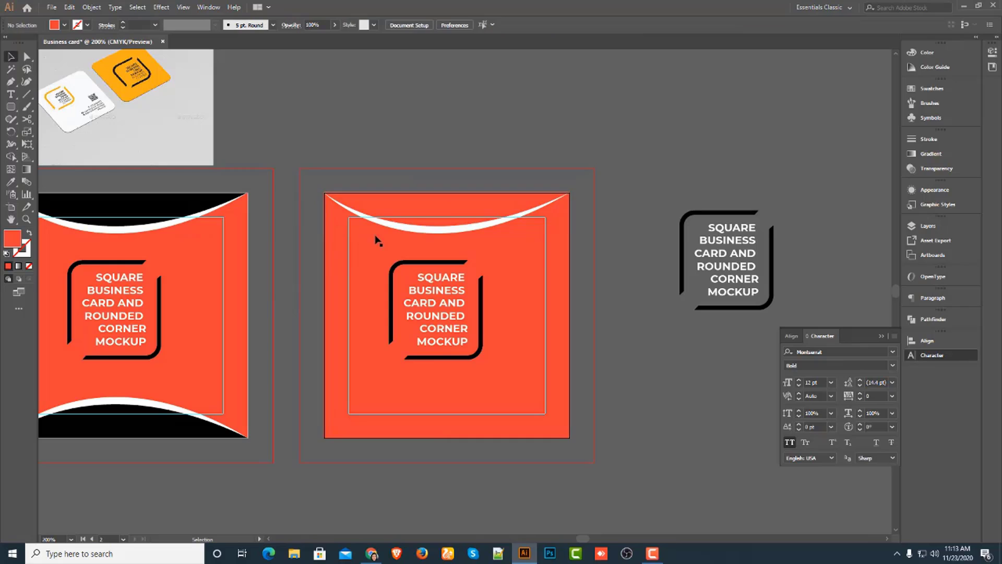
left_click(398, 227)
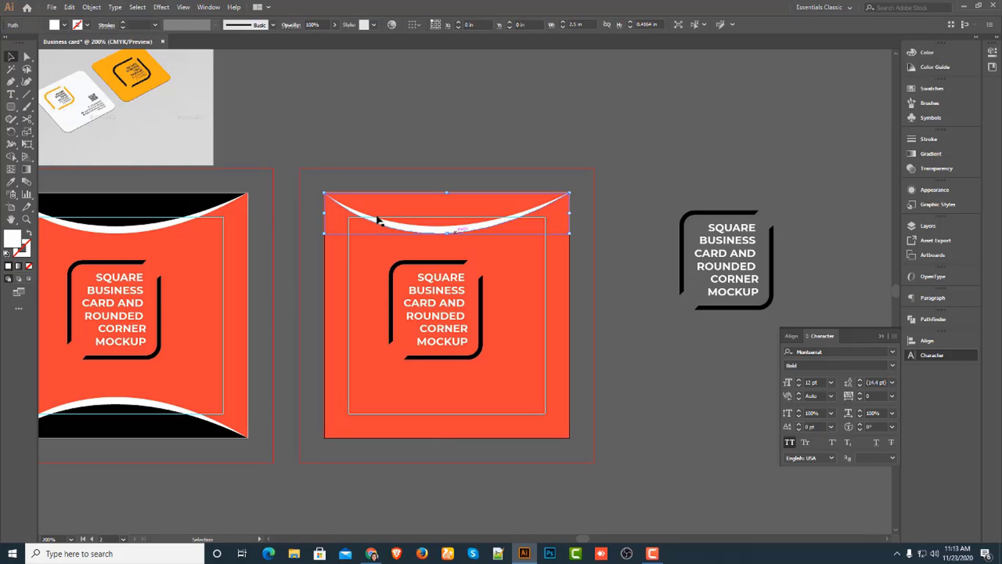
left_click(11, 182)
left_click(108, 198)
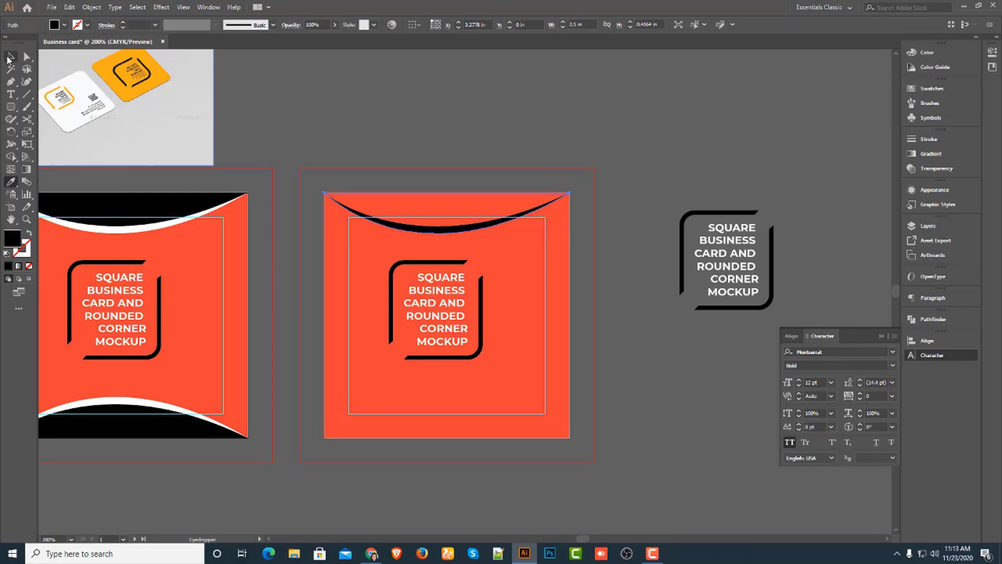
left_click(9, 57)
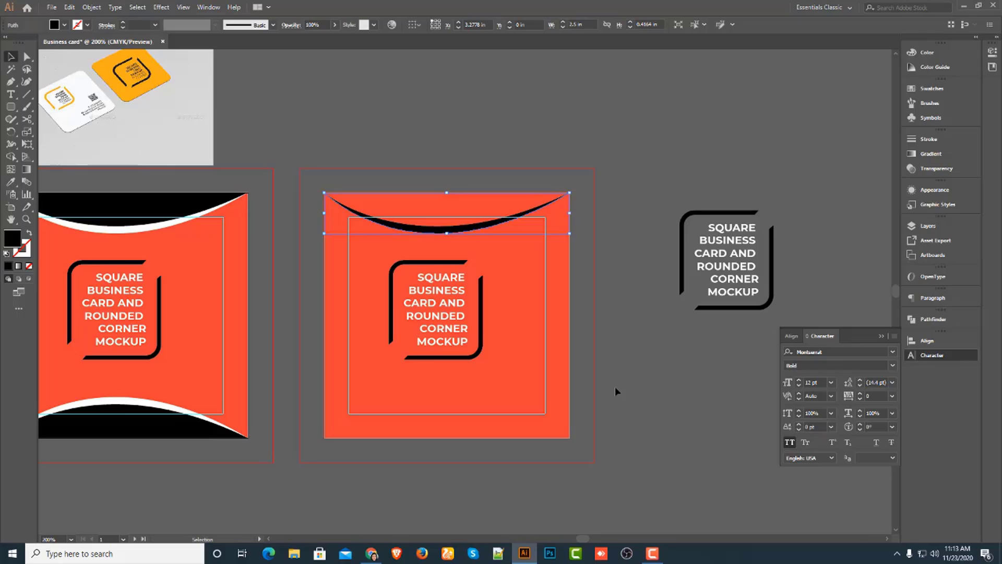
- Recolour the second card's background square white by sampling the front card's white band with the Eyedropper
left_click(334, 313)
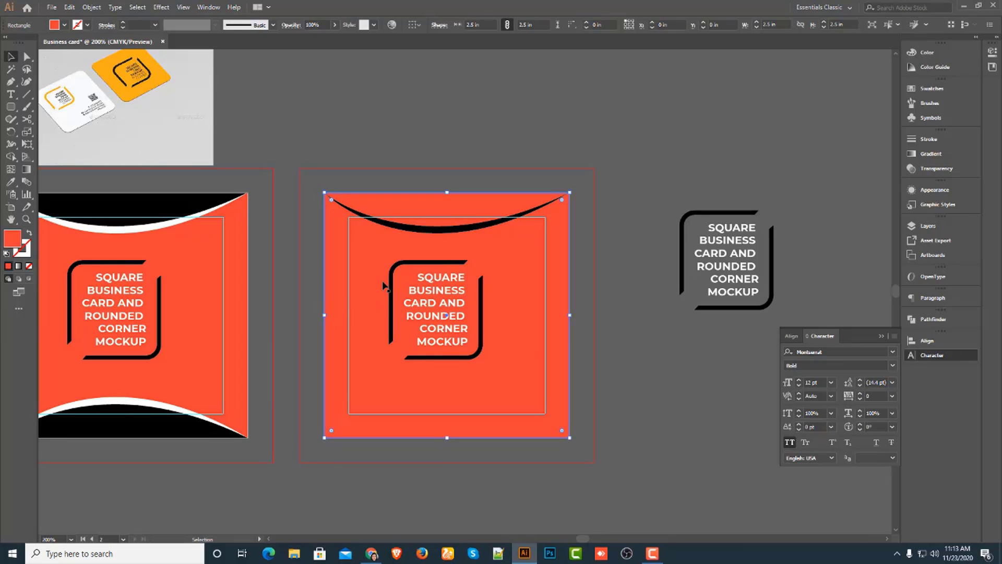
left_click(11, 182)
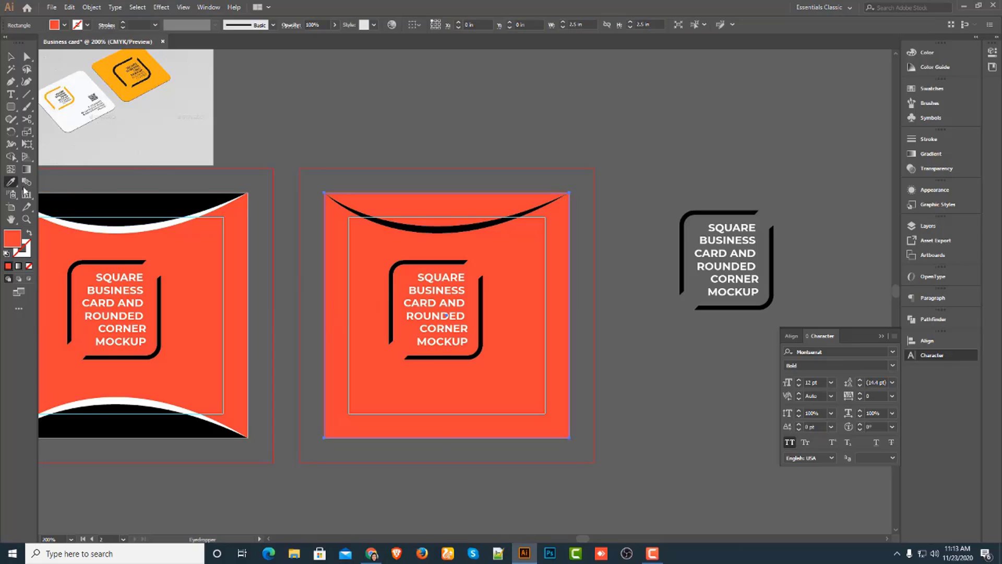
left_click(158, 221)
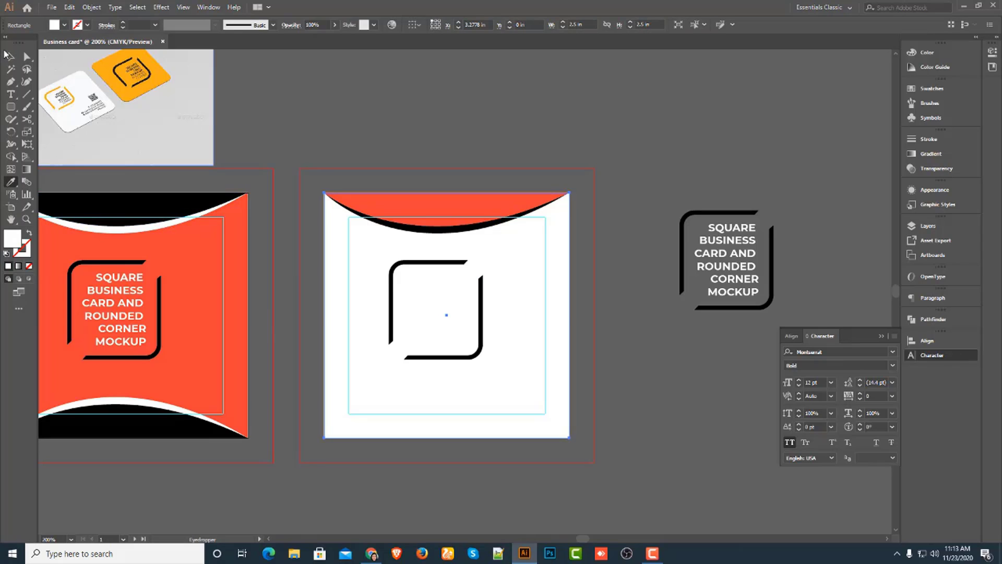
left_click(11, 57)
left_click(662, 376)
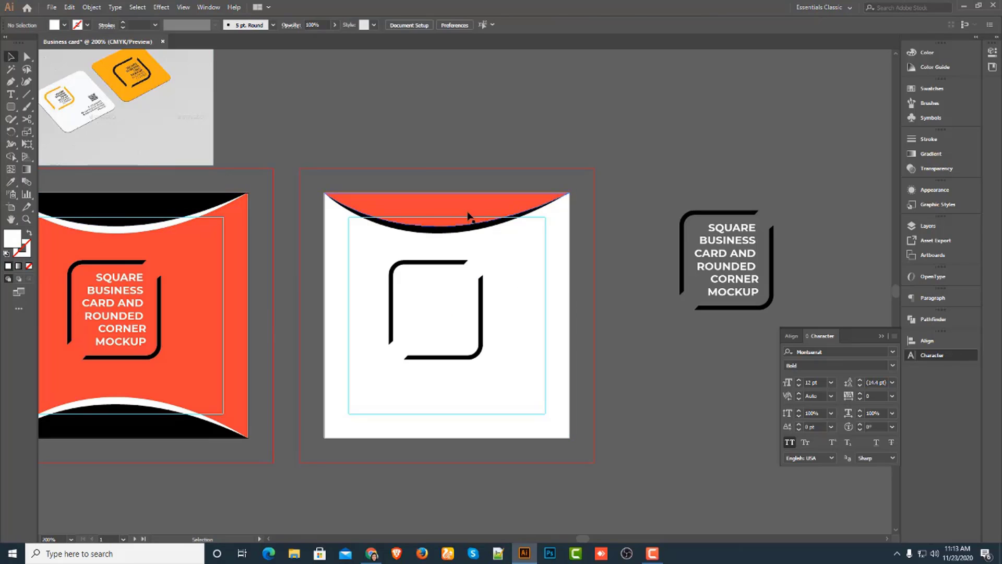
left_click(448, 228)
left_click(448, 231, "shift")
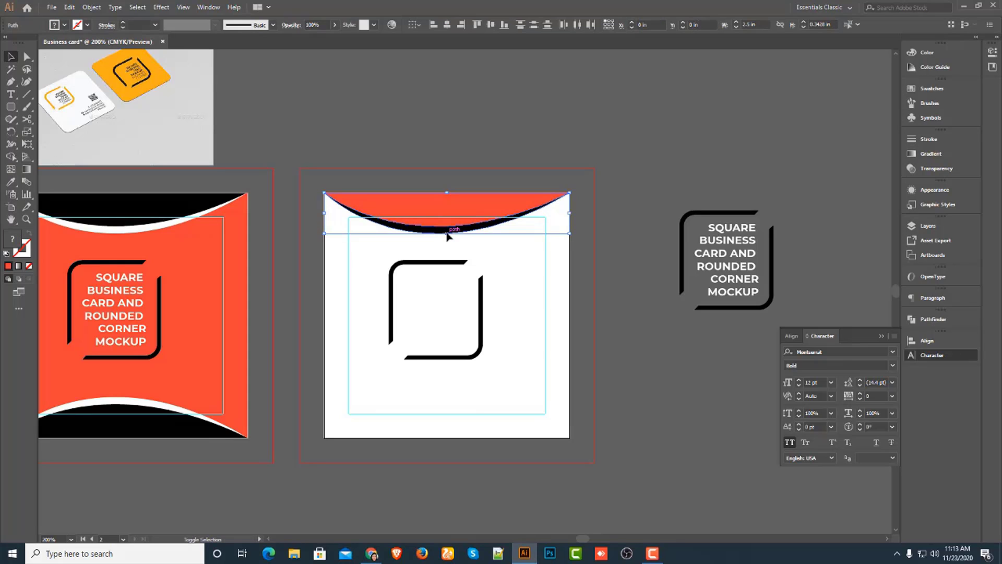
right_click(457, 222)
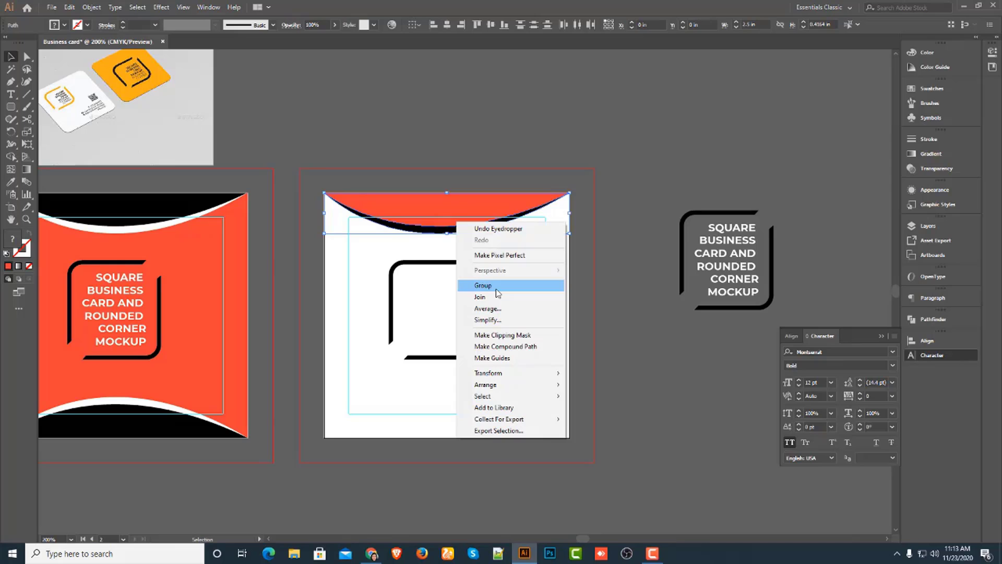
left_click(621, 310)
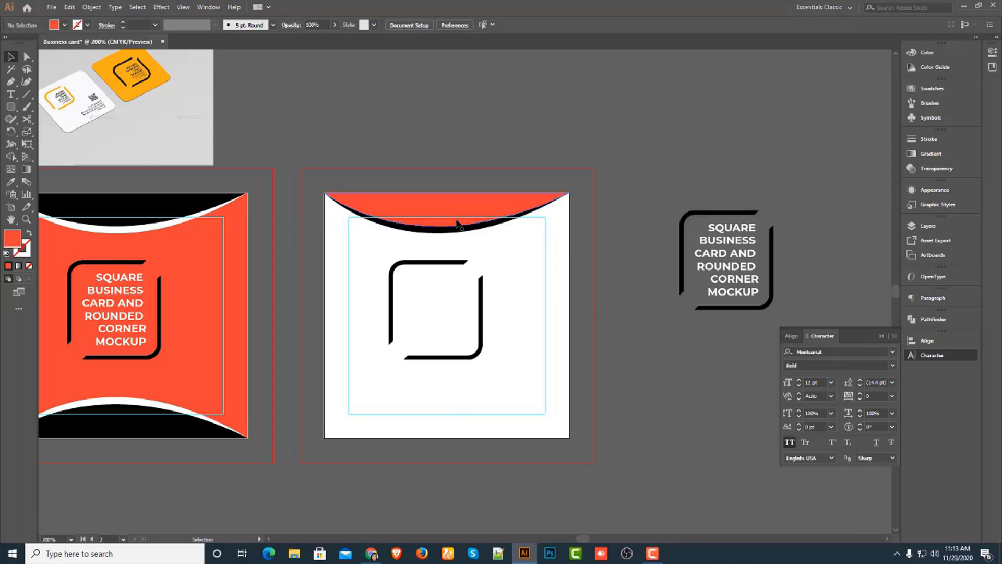
left_click(453, 226)
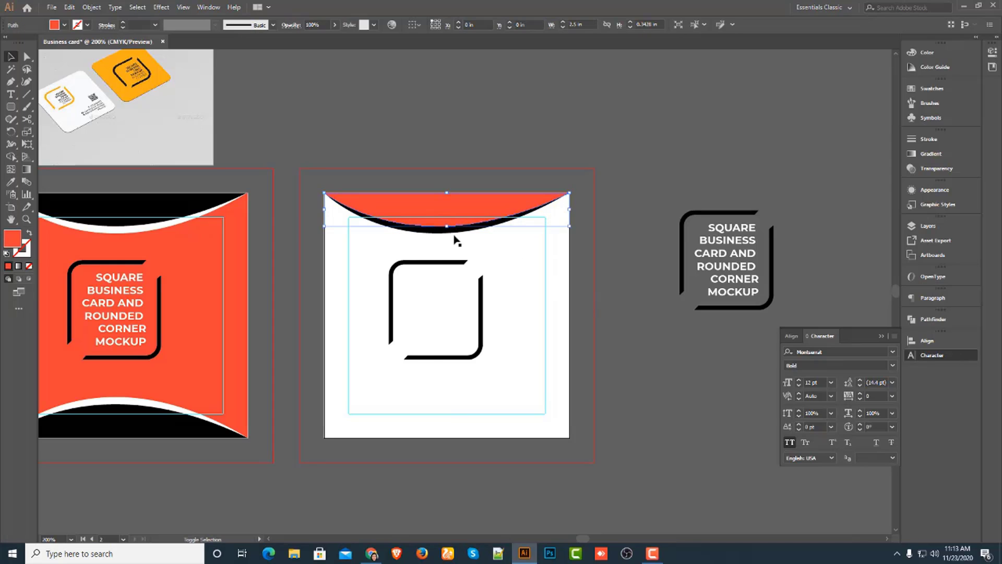
left_click(491, 276)
- Group the orange-red shape and the black curved band at the upper edge of the second card
left_click(451, 219)
left_click(439, 226, "shift")
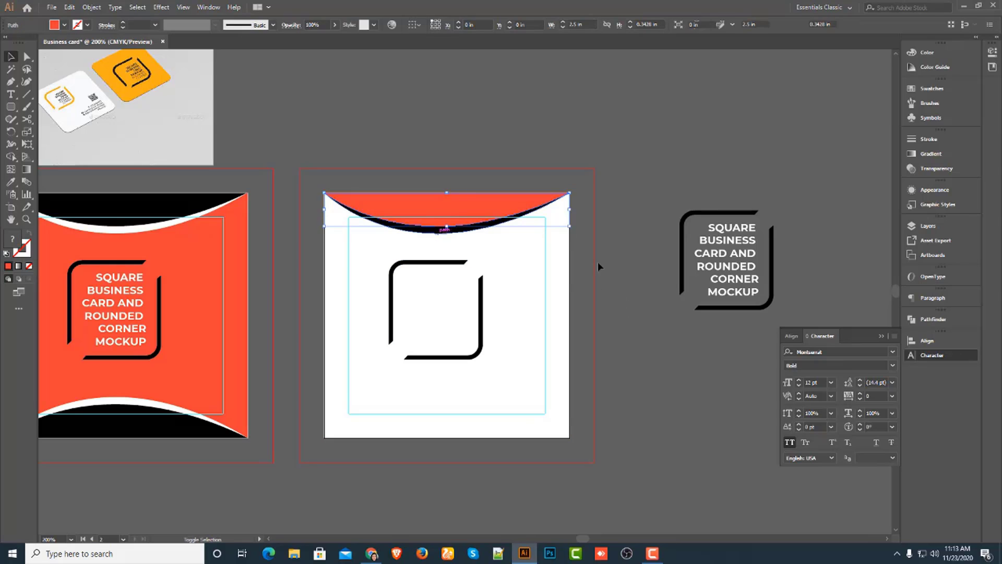
key("a")
key("ctrl+g")
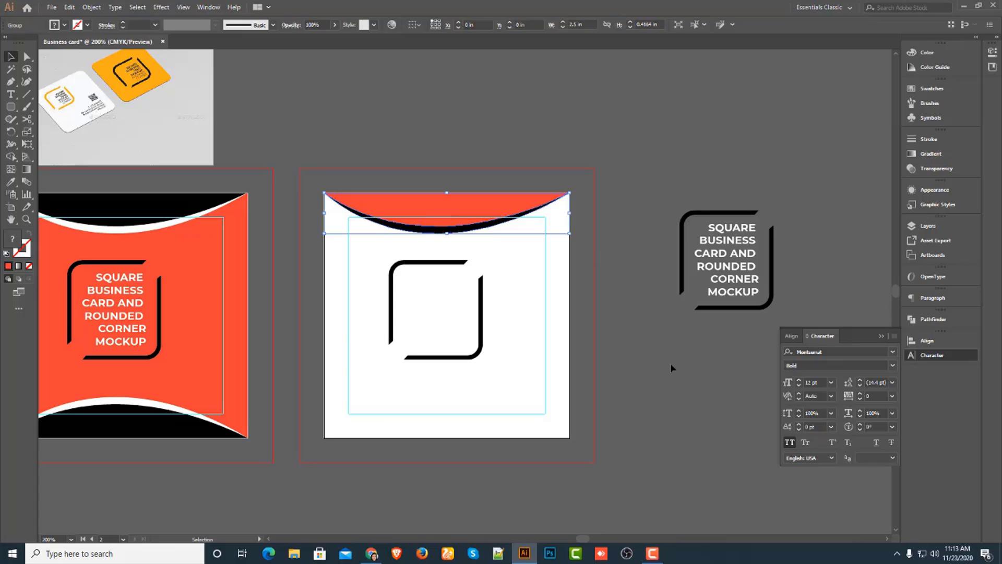
left_click(670, 362)
- Create a copy of the upper curve group reflected across the horizontal axis and move it to the second card's lower edge
left_click(450, 203)
right_click(451, 206)
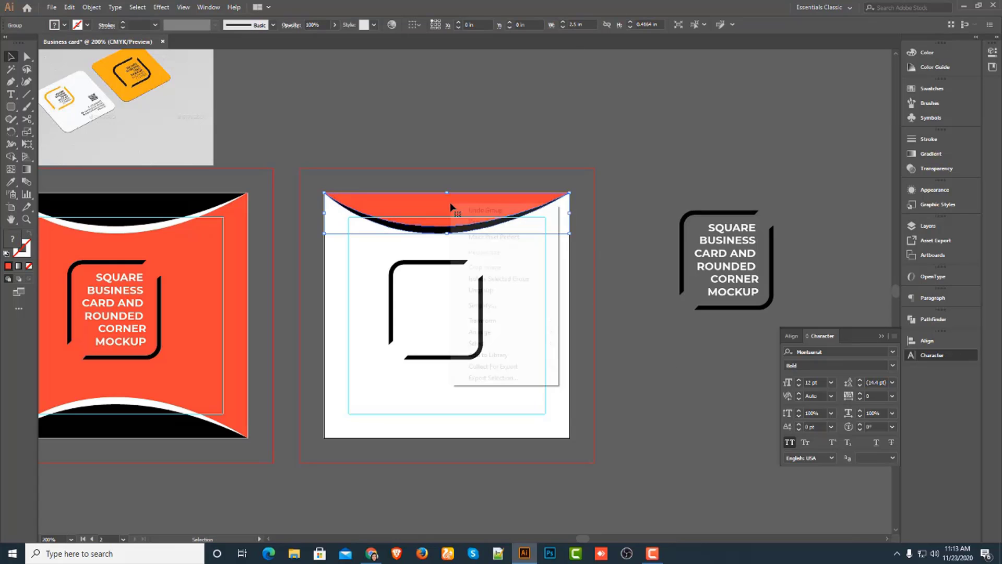
mouse_move(508, 318)
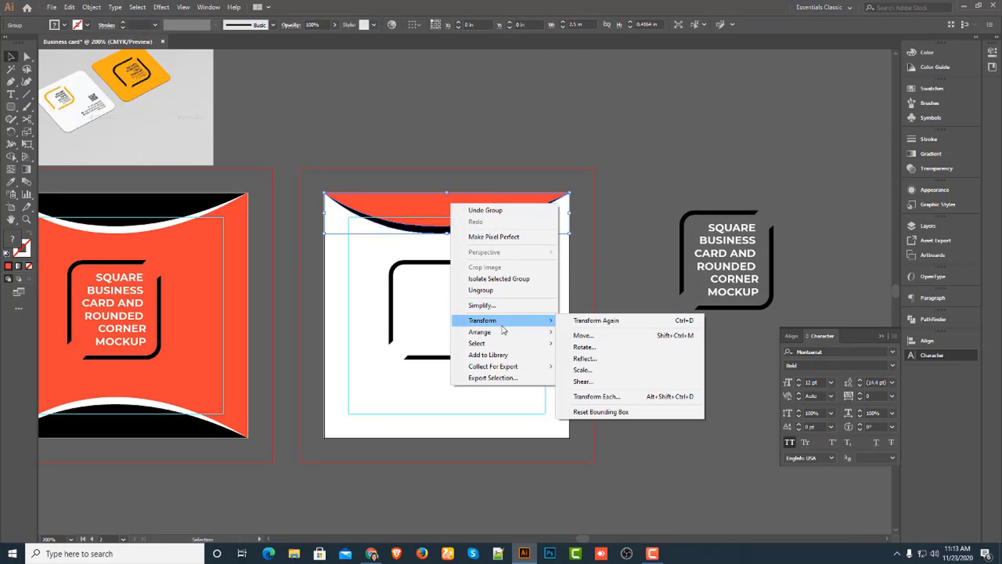
left_click(596, 360)
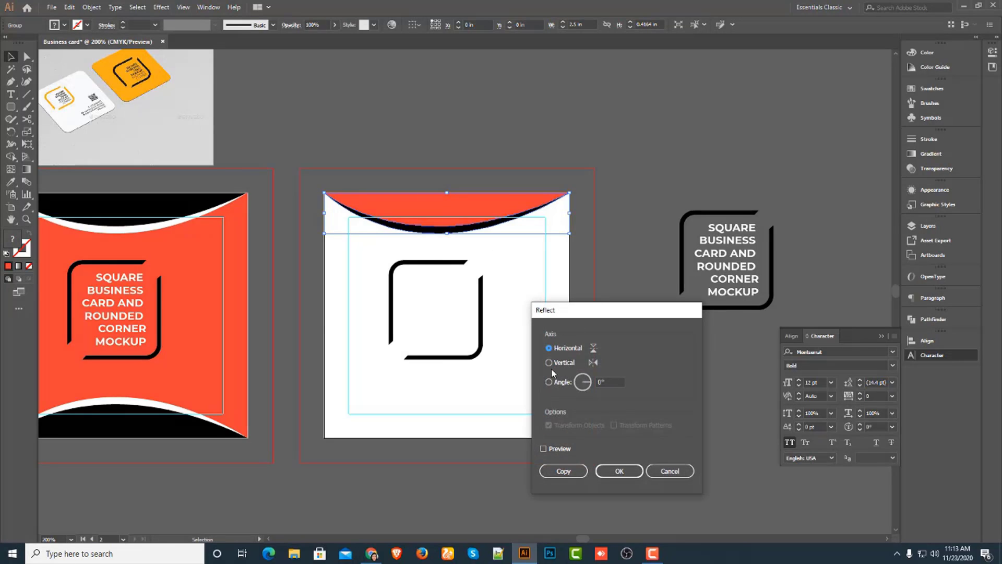
left_click(565, 475)
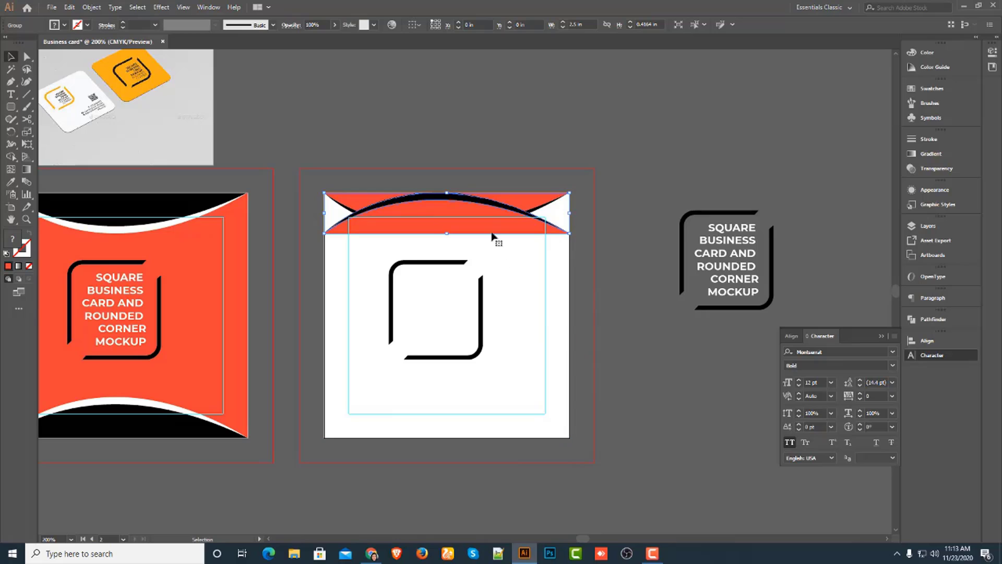
left_click_drag(494, 235, 489, 430)
left_click(704, 412)
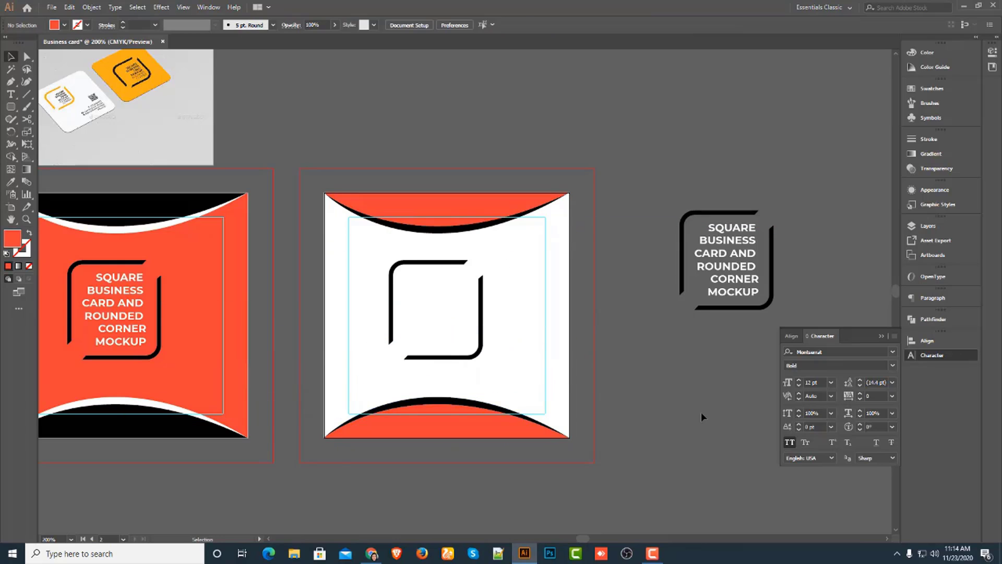
- Delete the logo group with the black frame and white text from the centre of the white second card
left_click(517, 347, "ctrl")
left_click_drag(482, 333, 522, 343)
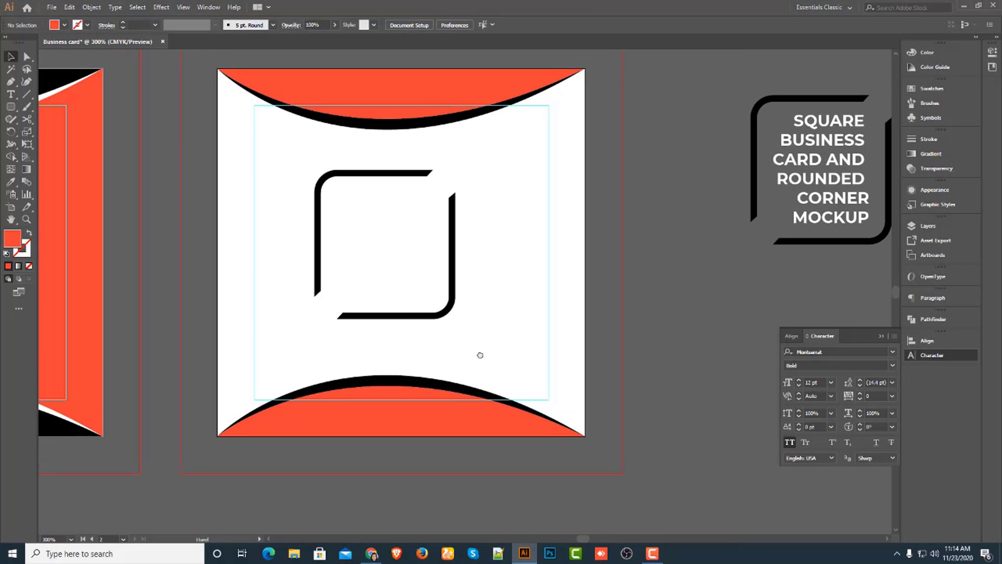
left_click(618, 322, "ctrl+alt")
left_click_drag(599, 303, 630, 376)
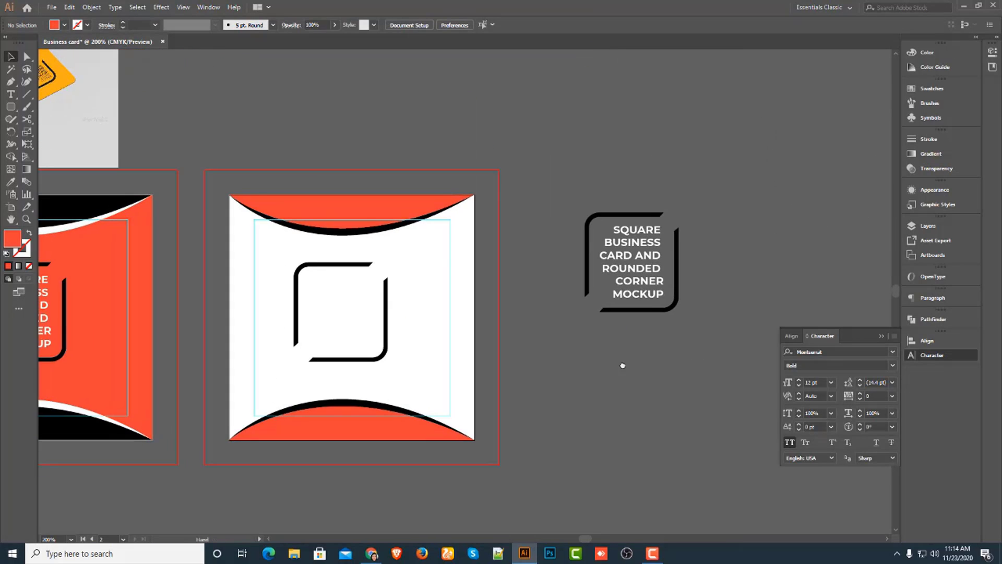
left_click(335, 267)
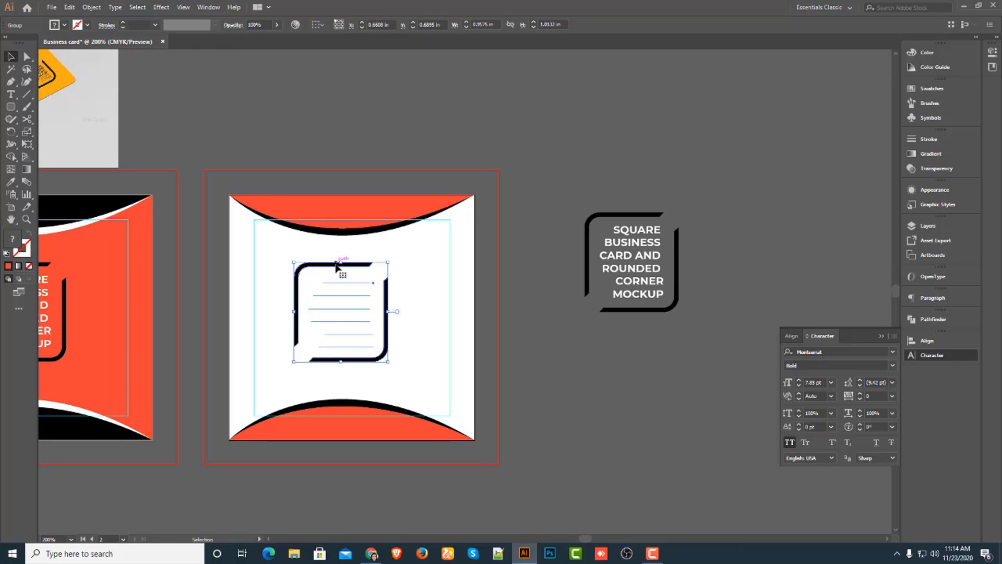
key("Delete")
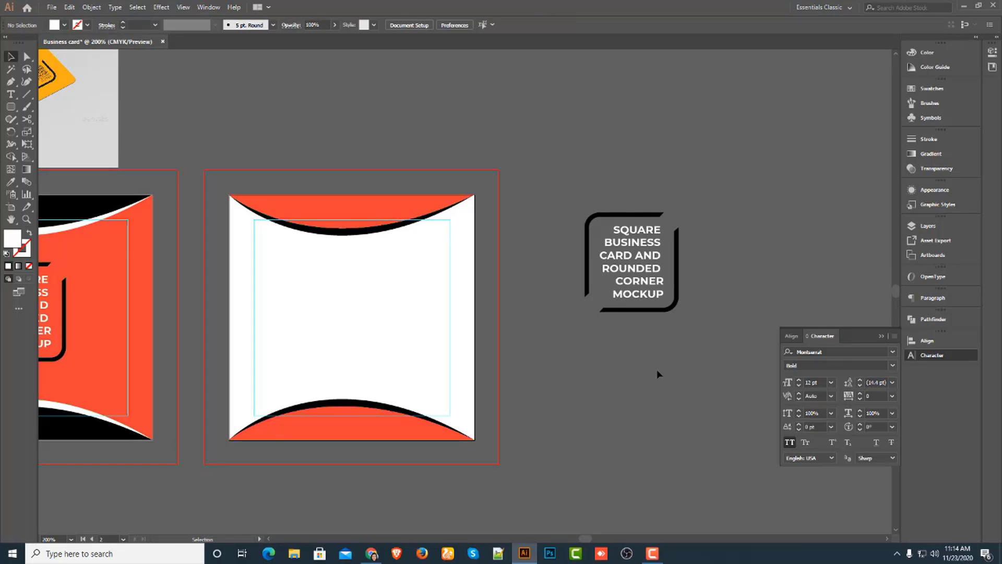
- Ungroup the spare logo beside the cards and recolour its text black by sampling the front card's black shape with the Eyedropper
left_click(663, 253)
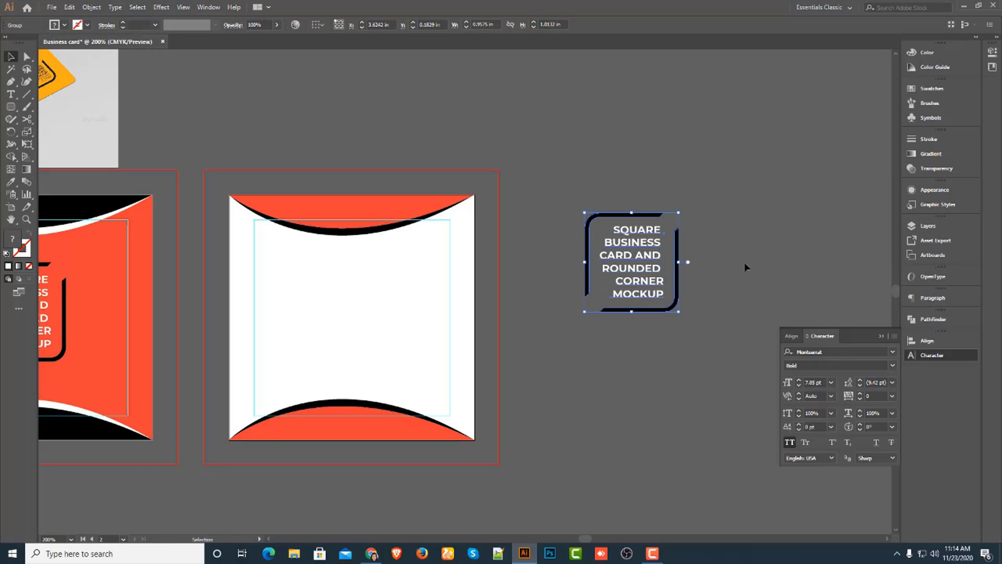
right_click(685, 237)
left_click(743, 332)
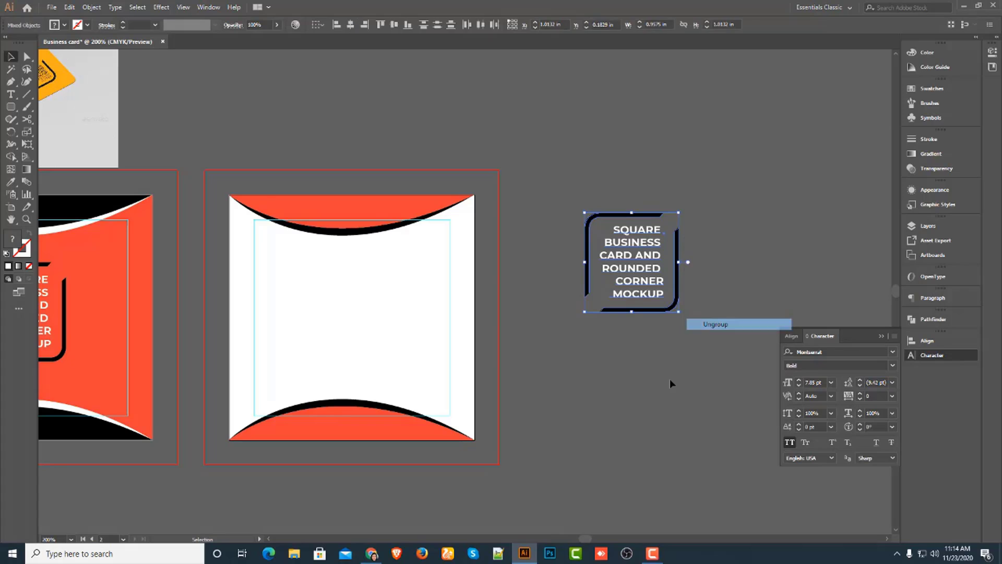
left_click(647, 268)
left_click(10, 183)
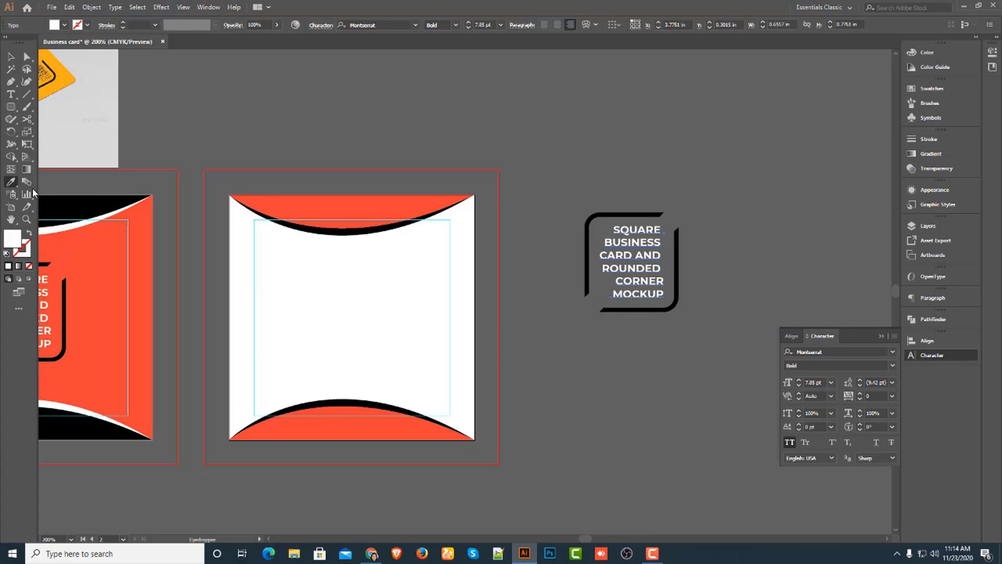
left_click(80, 203)
left_click(10, 55)
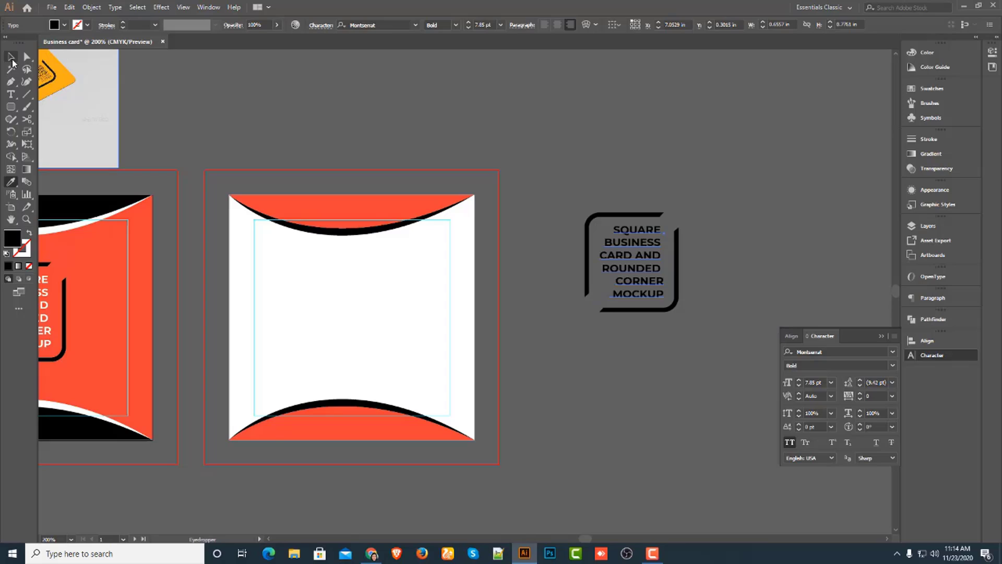
left_click(656, 387)
- Recolour the spare logo's frame orange-red by sampling the second card's upper shape with the Eyedropper
left_click(592, 256)
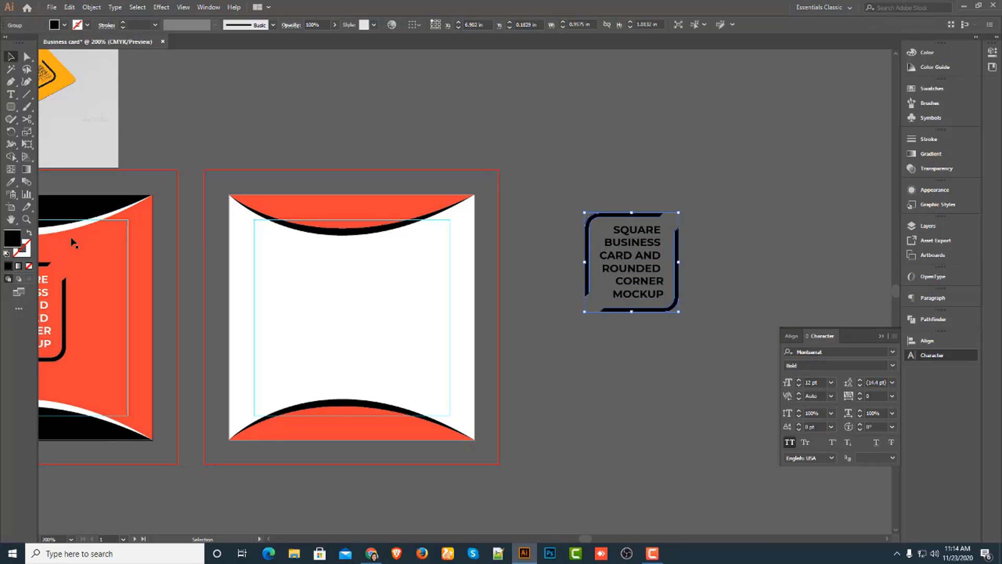
left_click(11, 183)
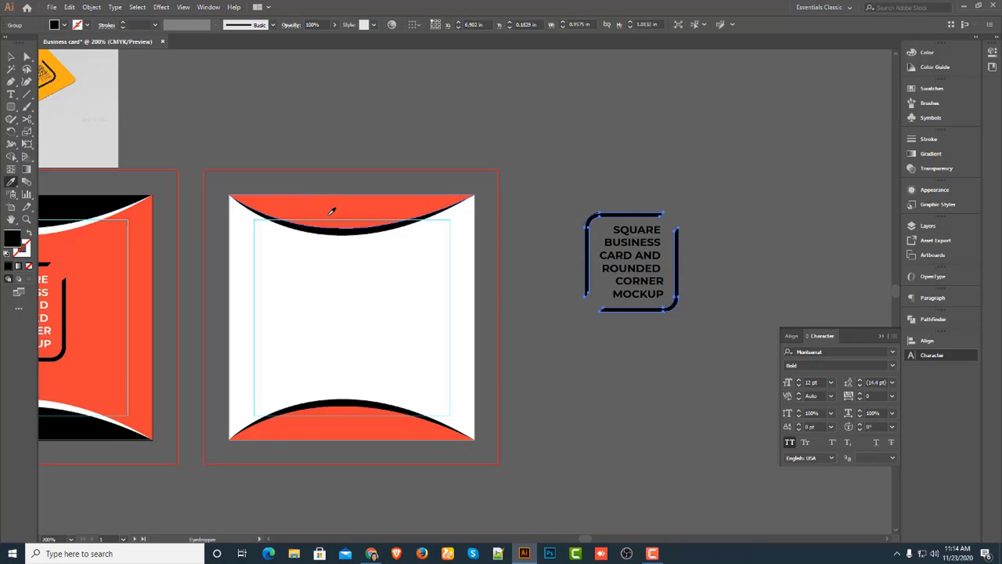
left_click(335, 211)
left_click(9, 56)
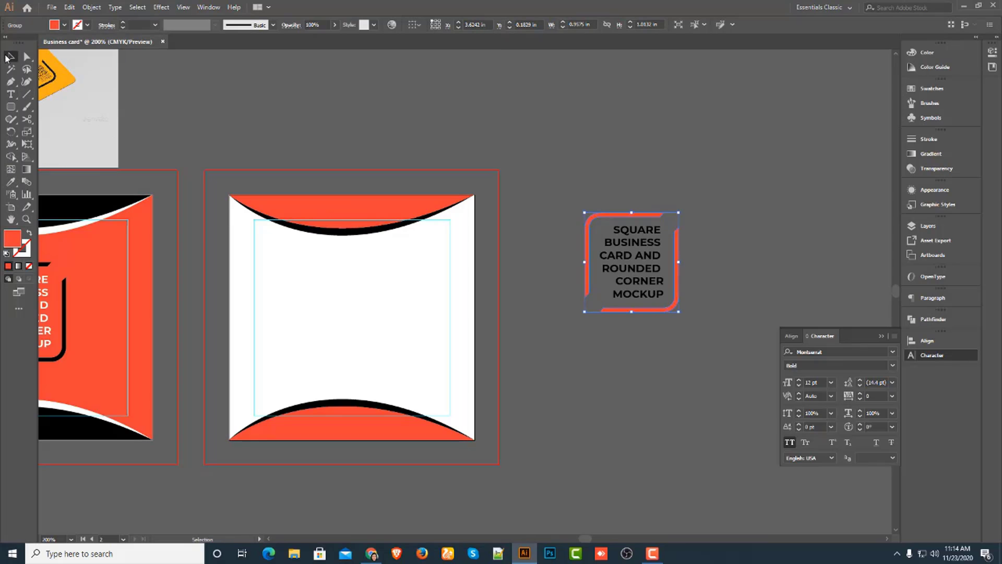
- Group the spare logo's orange-red frame with its black text
left_click_drag(571, 313, 681, 180)
right_click(634, 245)
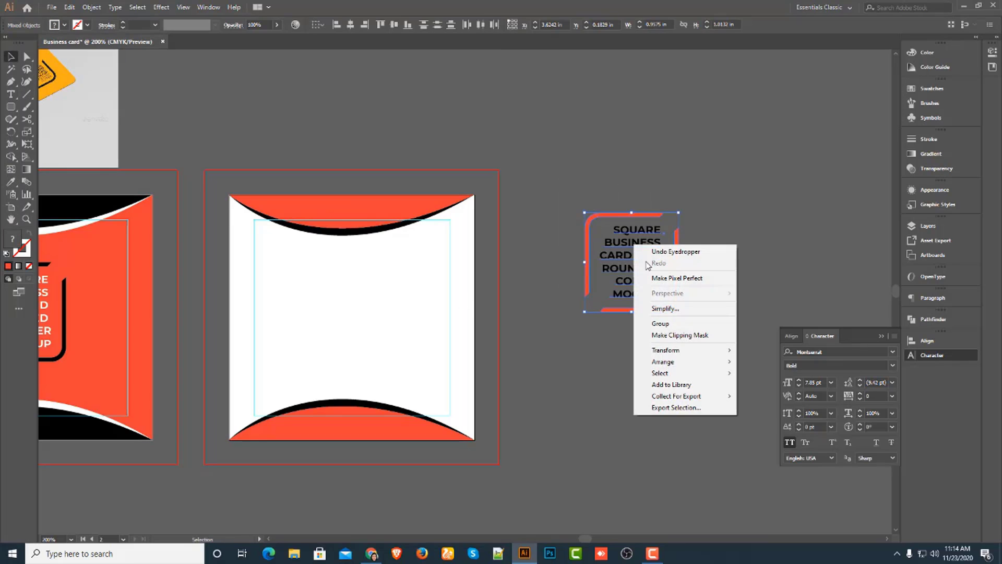
left_click(680, 325)
left_click(640, 341)
- Move the recoloured logo to the second card's upper-left safe area and scale it down to about 0.67 x 0.71 in
key("ctrl+minus")
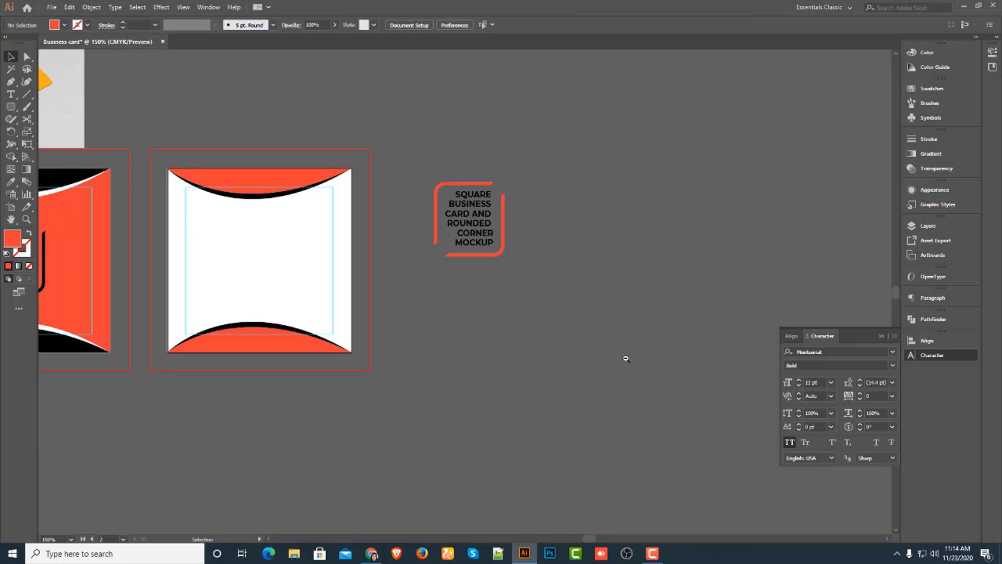
left_click_drag(627, 358, 725, 434)
left_click_drag(601, 265, 376, 281)
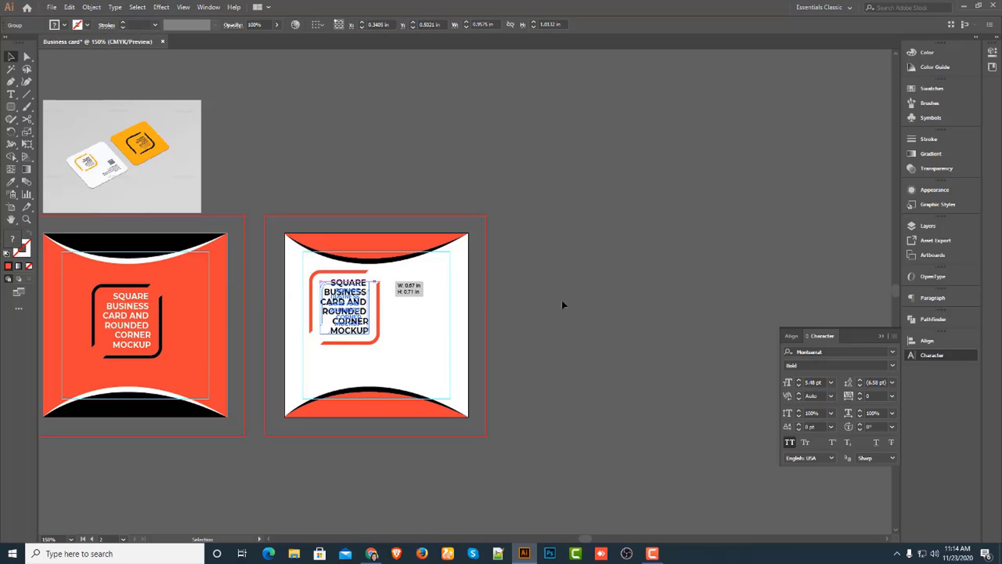
left_click(561, 299)
left_click_drag(402, 347, 541, 343)
left_click(659, 303)
- Examine the contact details and QR code layout on the reference image's white card and compare it with the second card
left_click(484, 322, "ctrl")
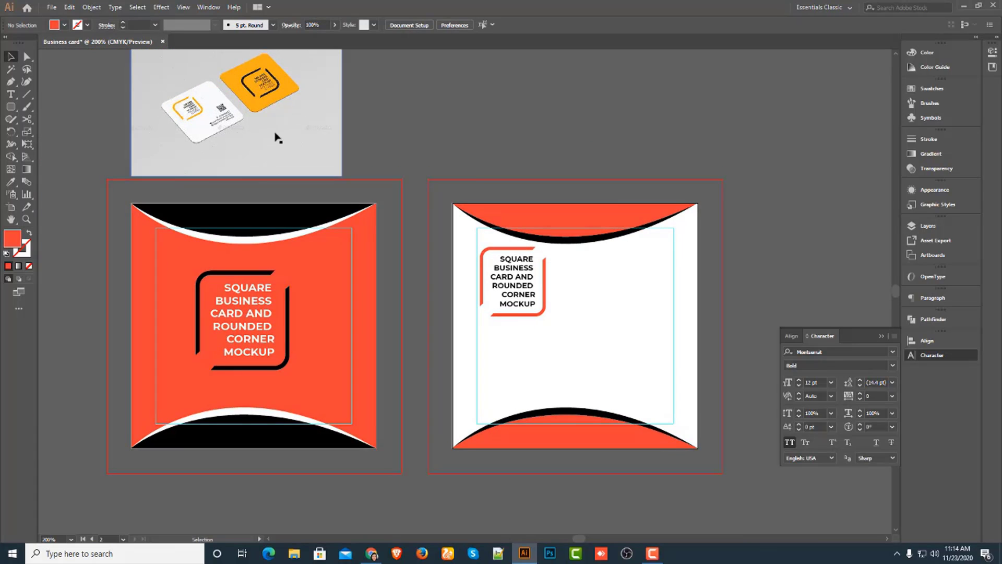
left_click(303, 132, "ctrl")
left_click(392, 255, "ctrl")
left_click(392, 254, "ctrl")
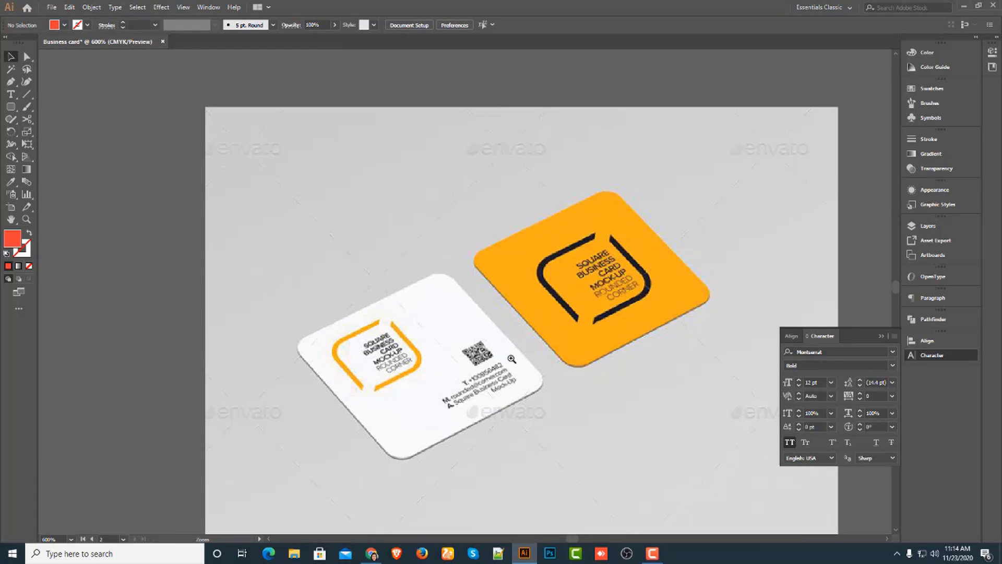
left_click_drag(525, 350, 394, 220)
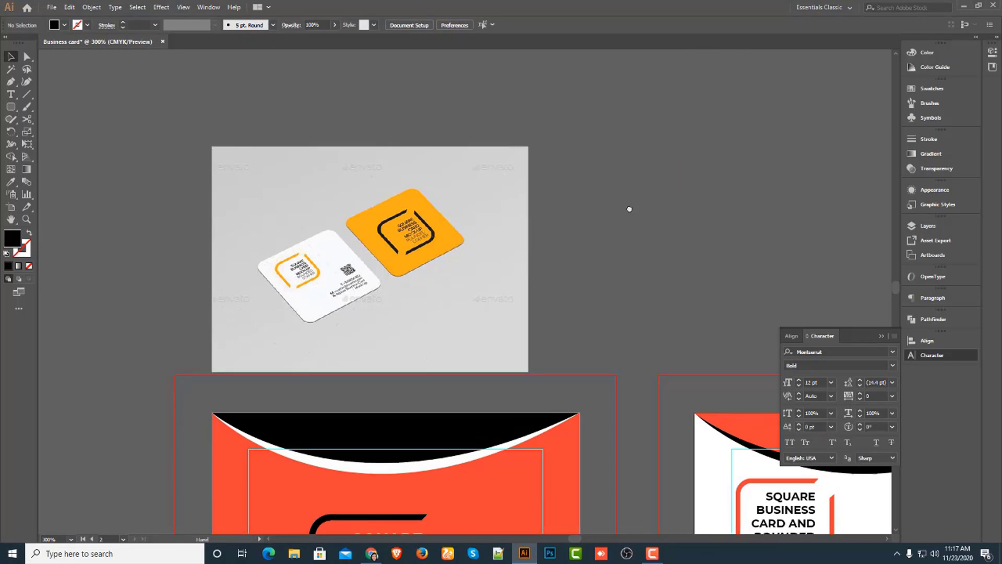
scroll(616, 198, "down", 3)
scroll(616, 198, "right", 3)
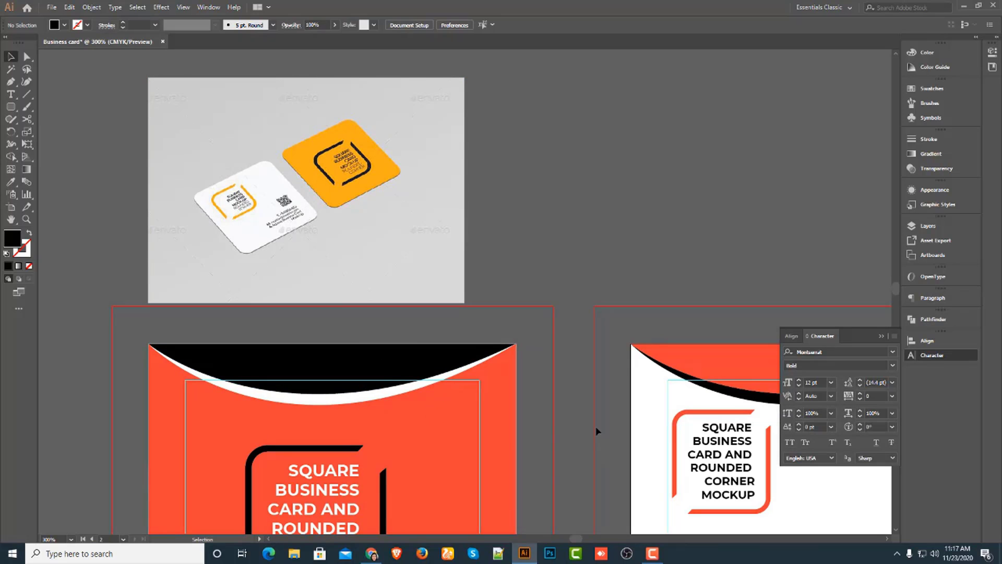
scroll(598, 431, "down", 5)
scroll(598, 431, "right", 5)
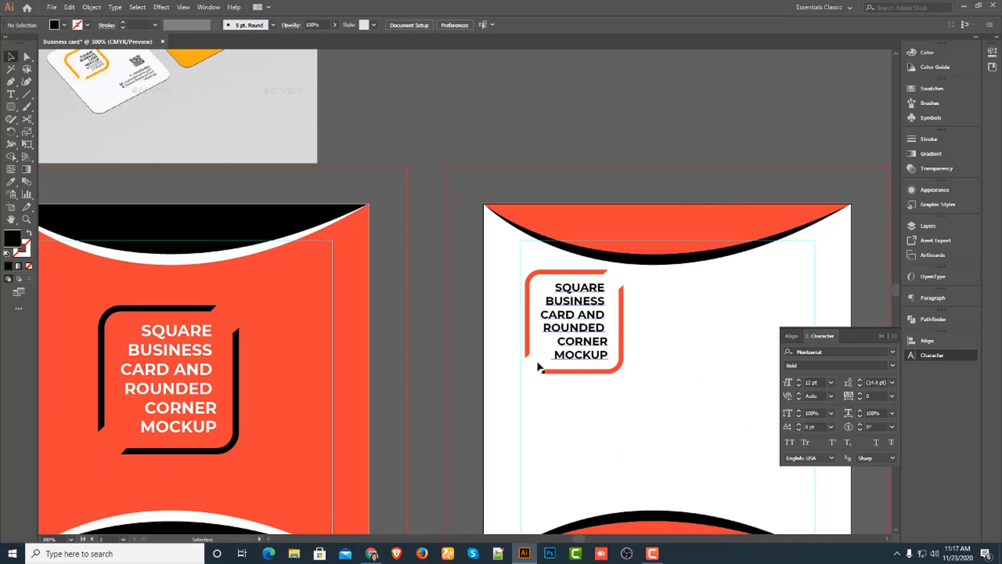
scroll(539, 367, "up", 3)
scroll(540, 366, "left", 4)
- Add a point text near the reference image with the Type tool, entering "T:" followed by the phone number
left_click(10, 94)
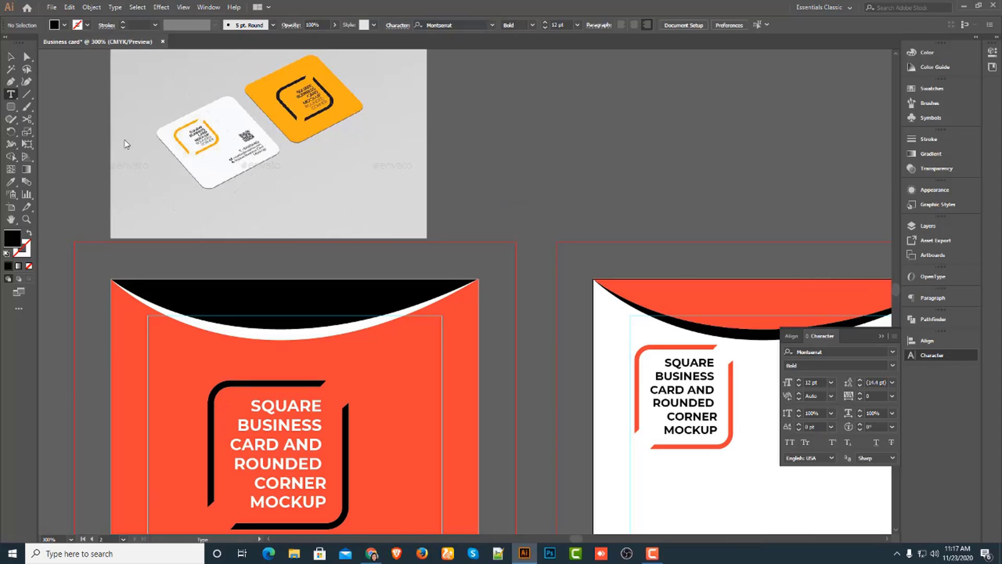
left_click(505, 184)
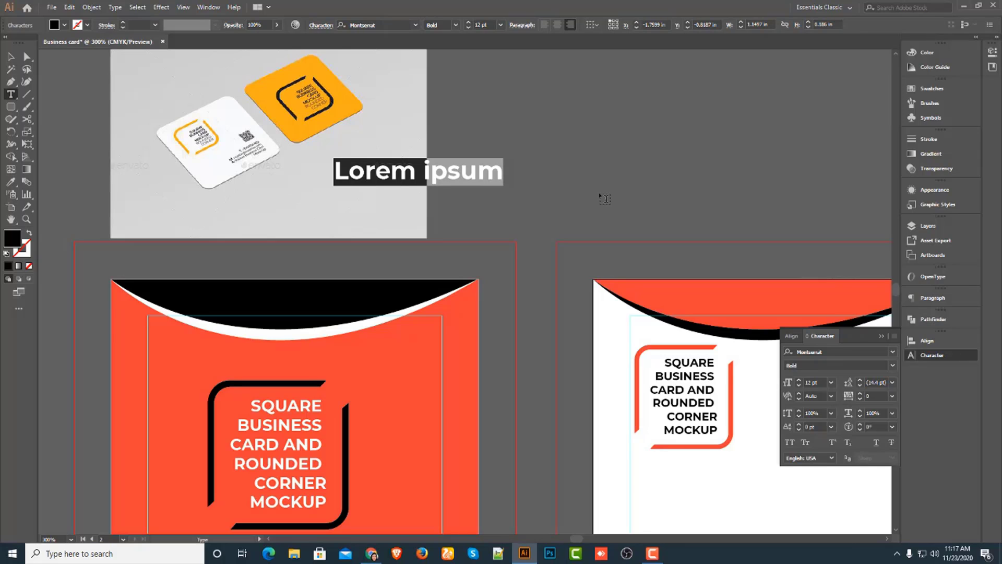
type("T")
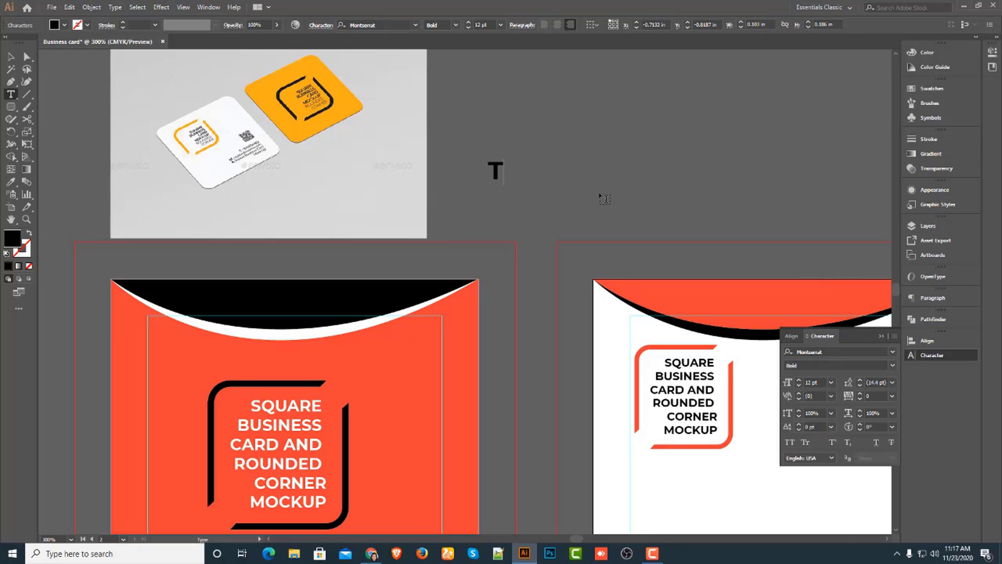
type(": 1526 546")
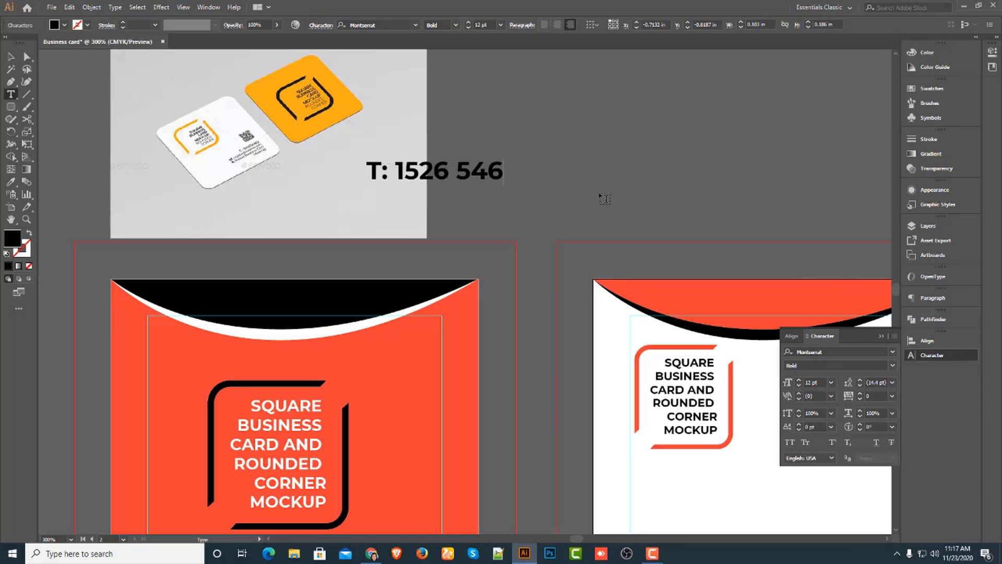
type(" 46")
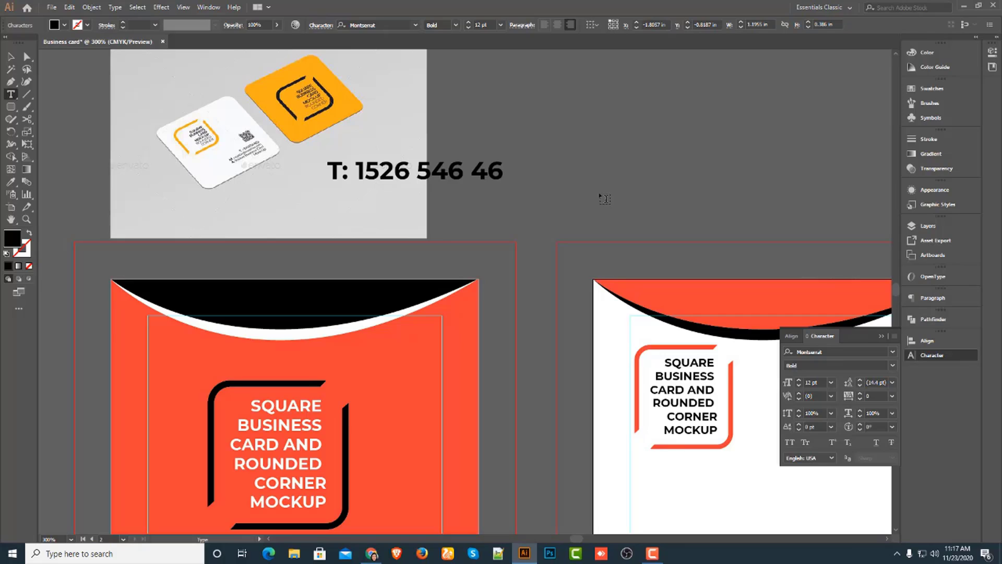
- Add a second line reading "A: rounded corner mockup" to the contact text
key("Return")
type("A: roun")
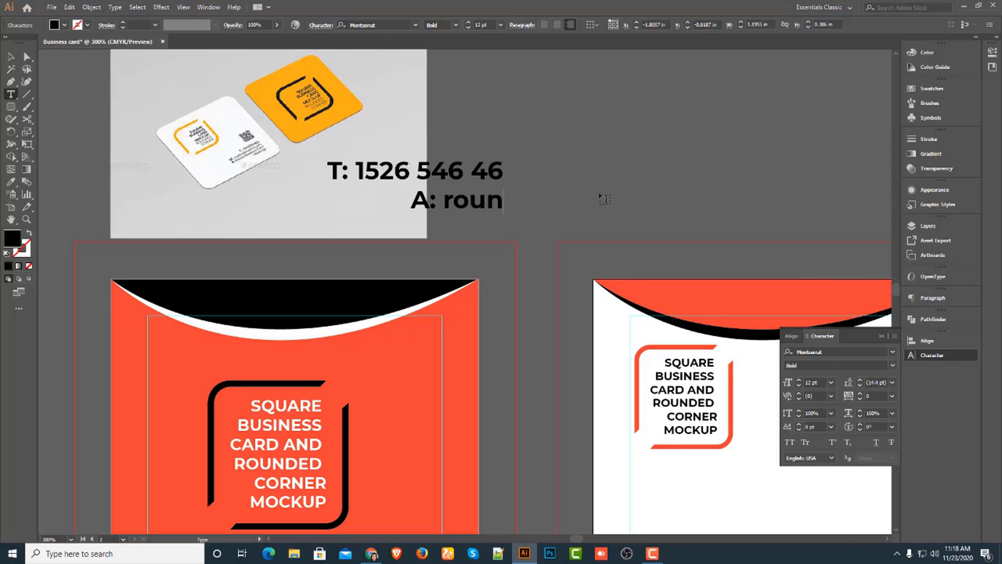
type("ded")
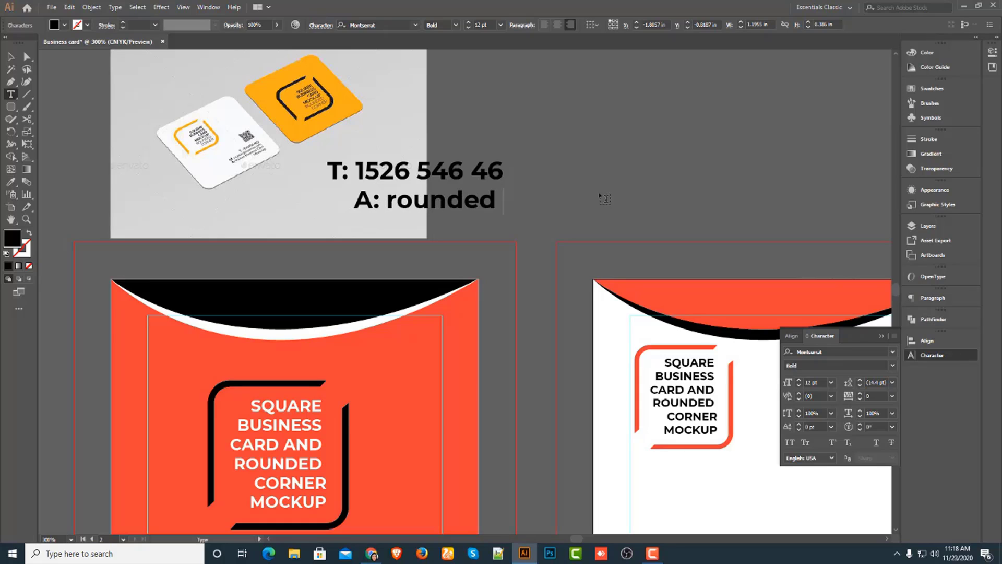
type(" con")
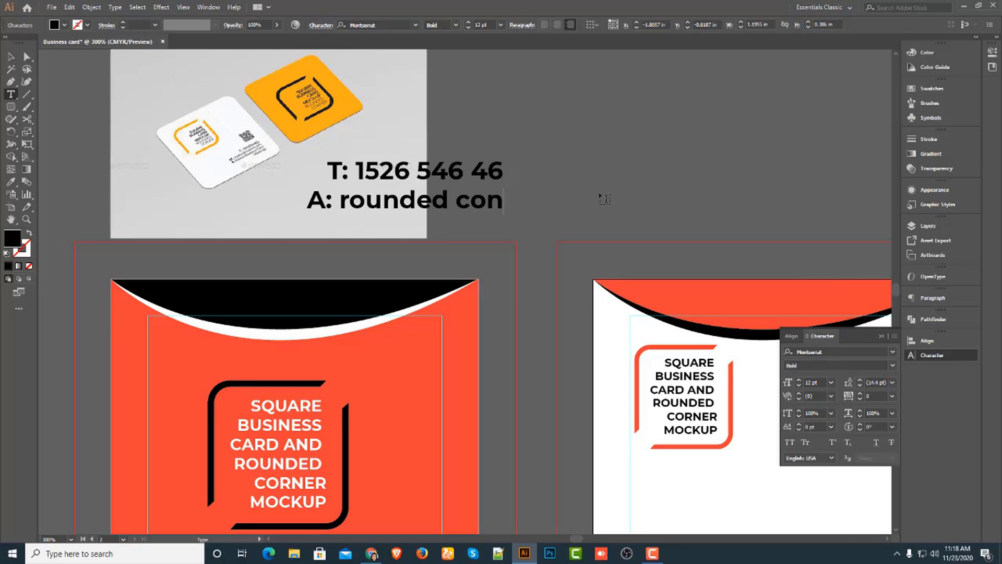
key("BackSpace")
type("r")
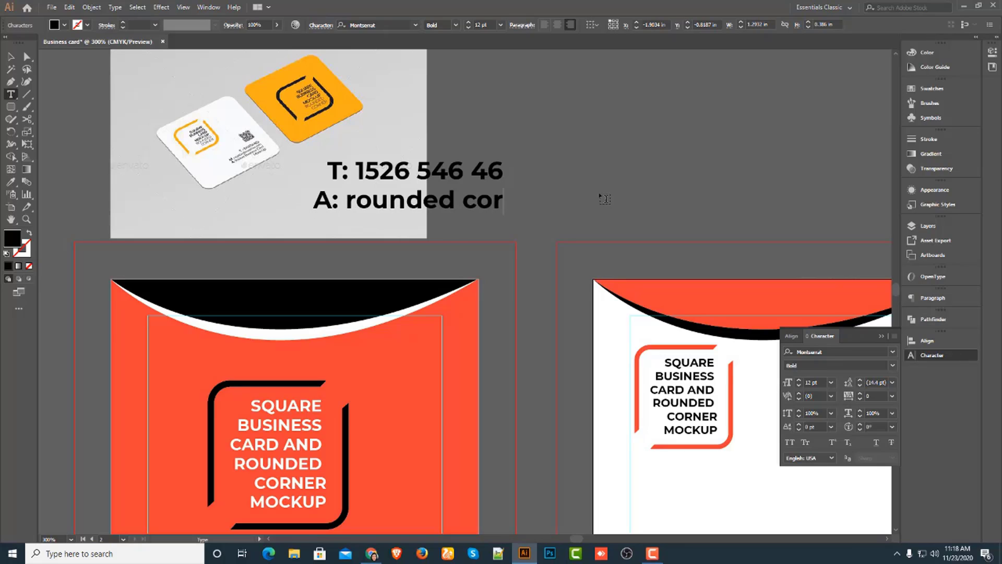
type("ner ")
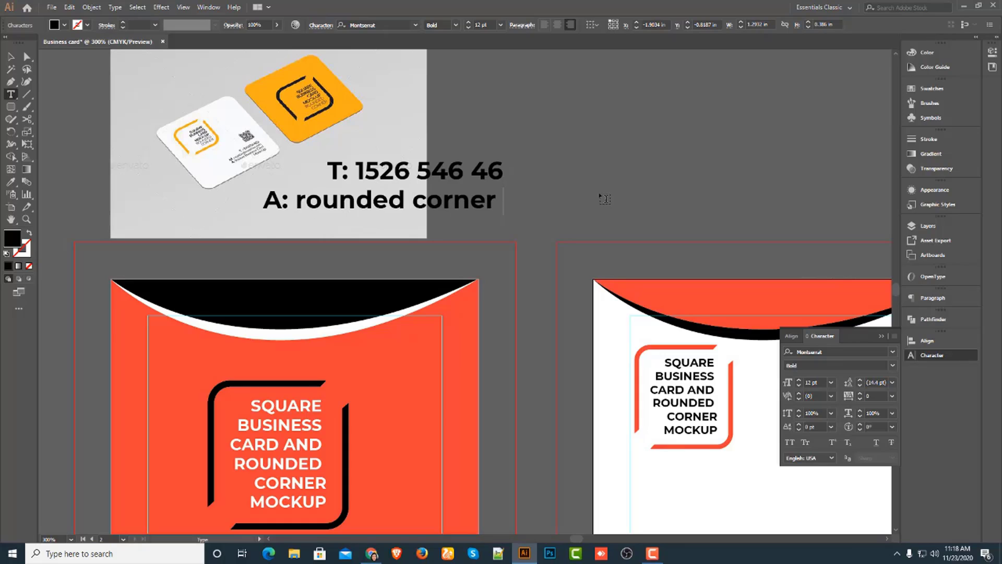
type("mockup")
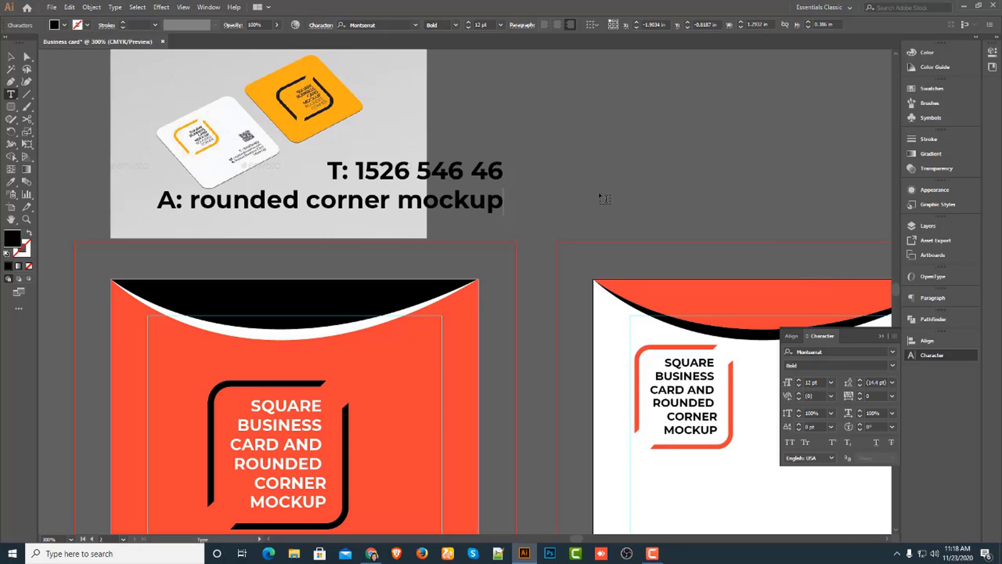
- Add a third line reading "M: square business card.com" to the contact text
key("Return")
type("m:")
key("BackSpace")
key("BackSpace")
type("M:")
key("Return")
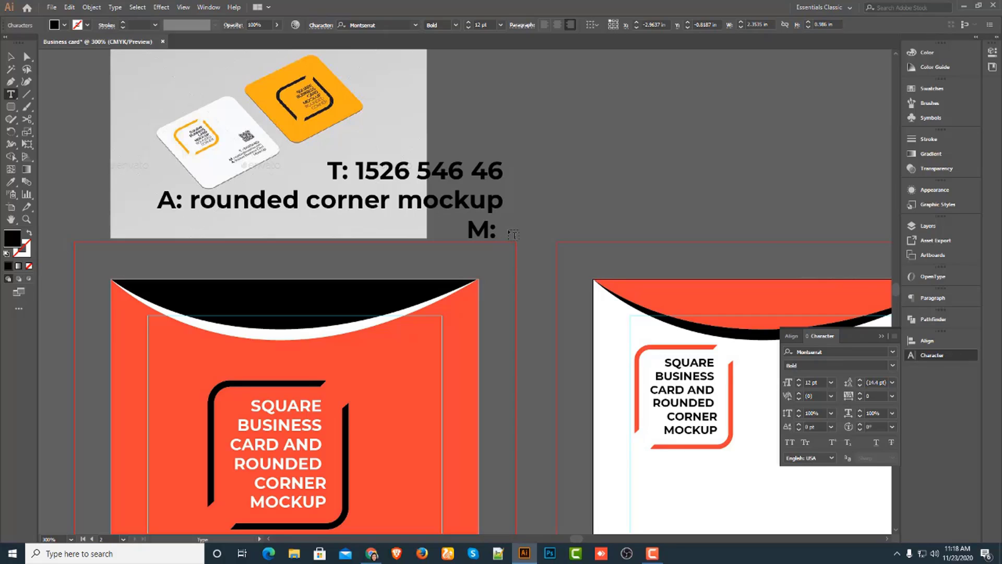
type("sq")
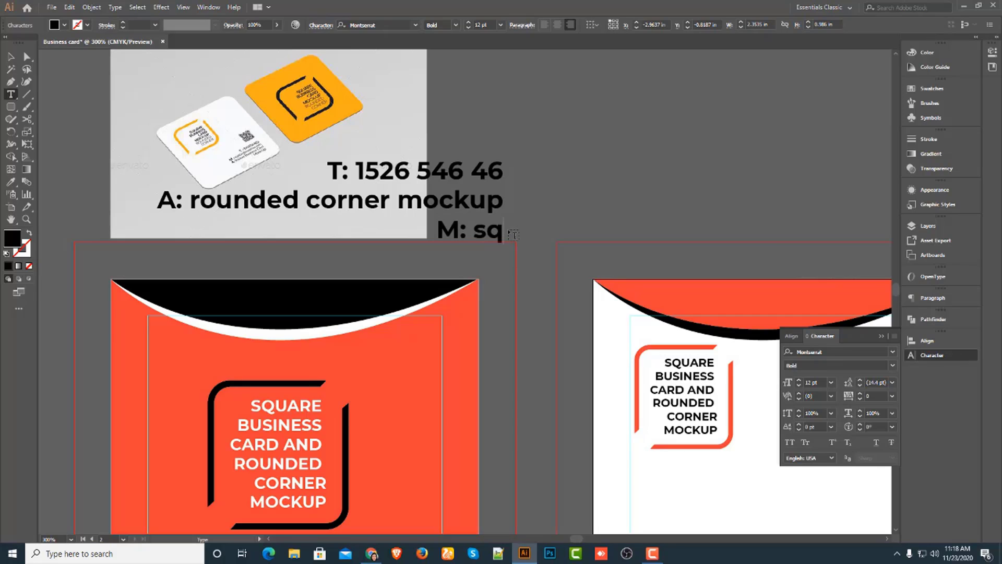
type("ua")
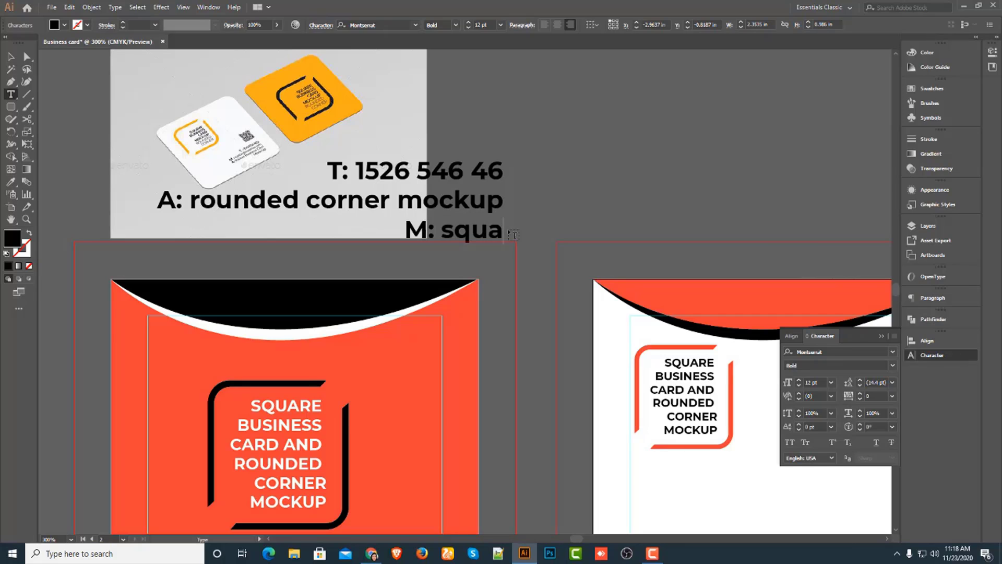
type("re")
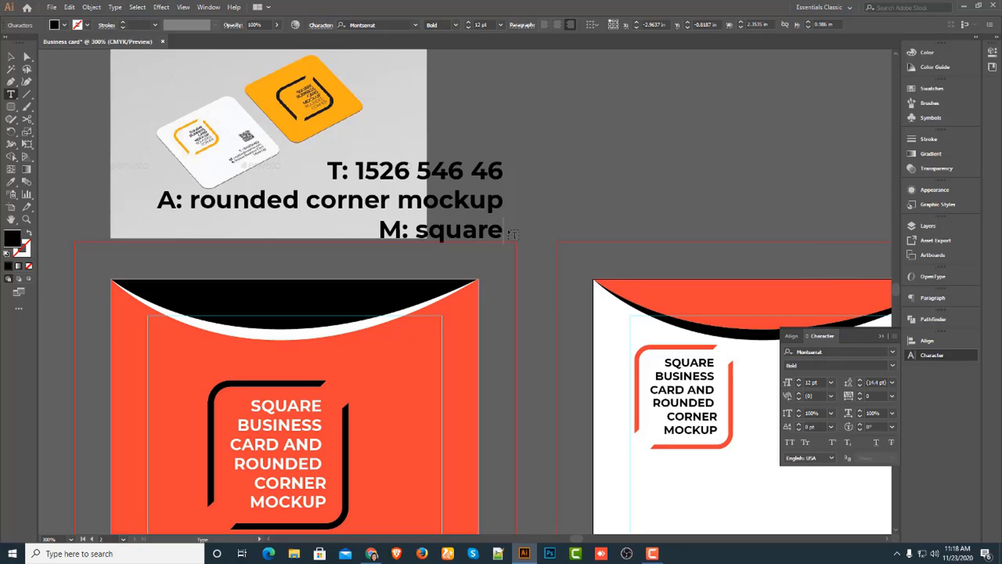
type(" b")
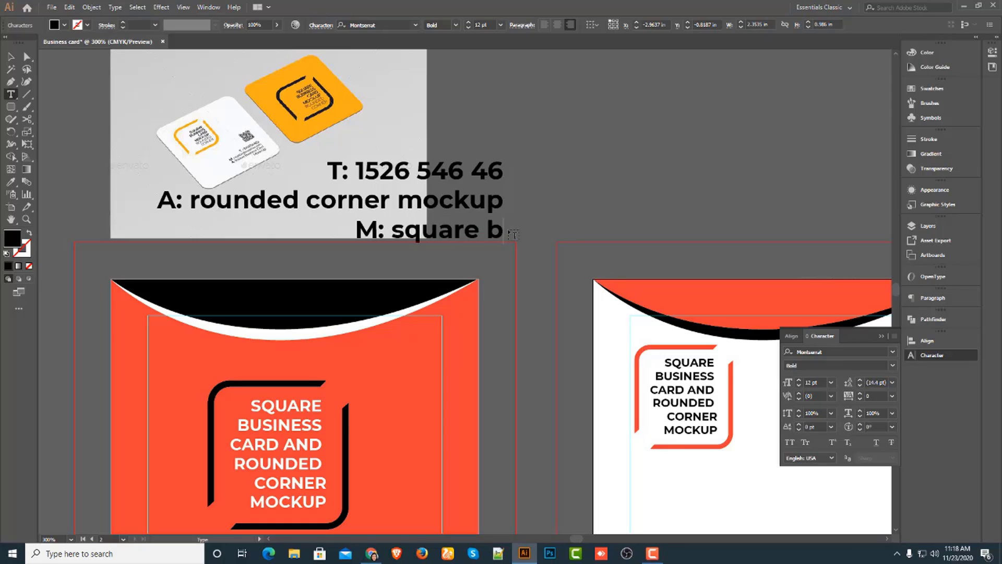
type("usined")
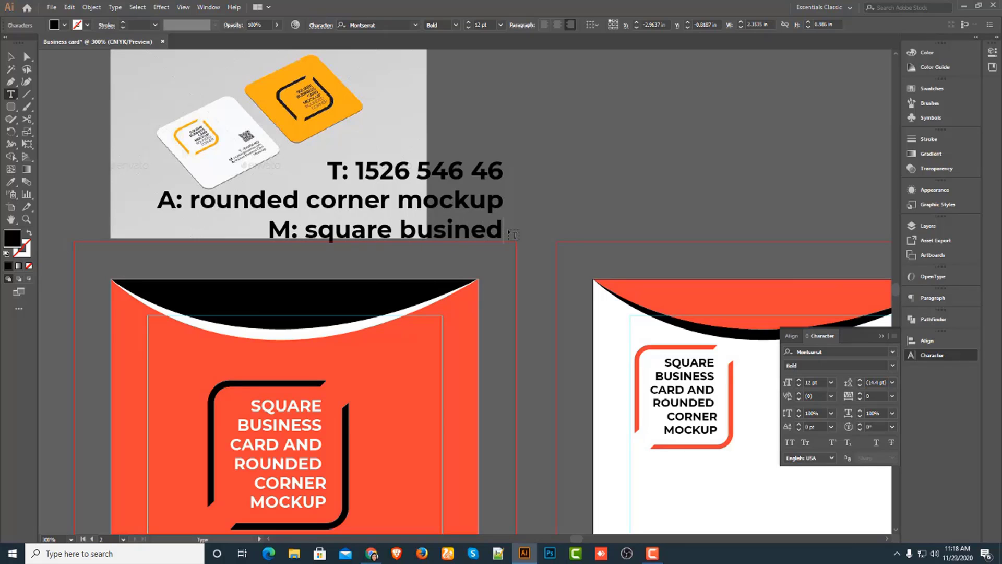
key("BackSpace")
type("ss")
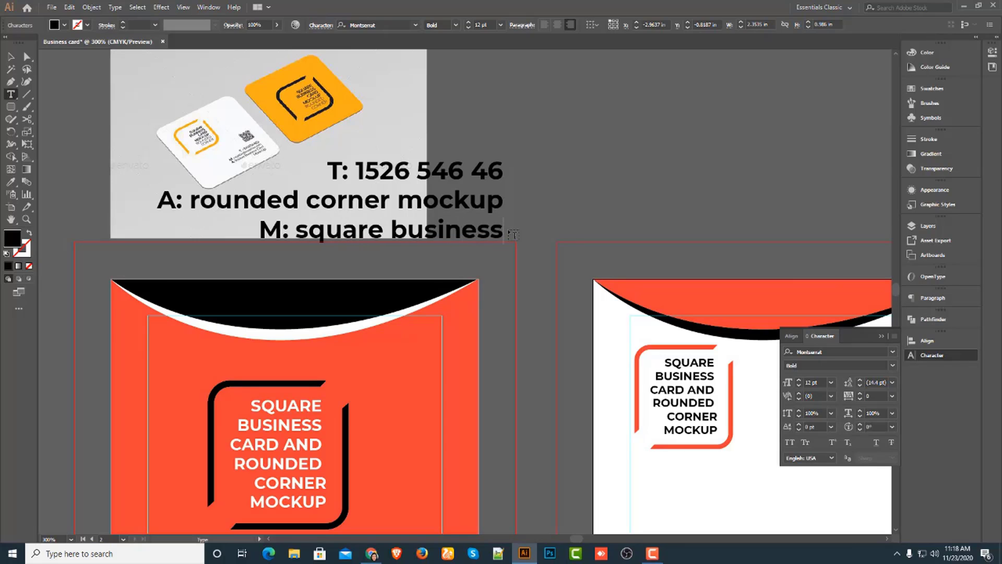
type(" ca")
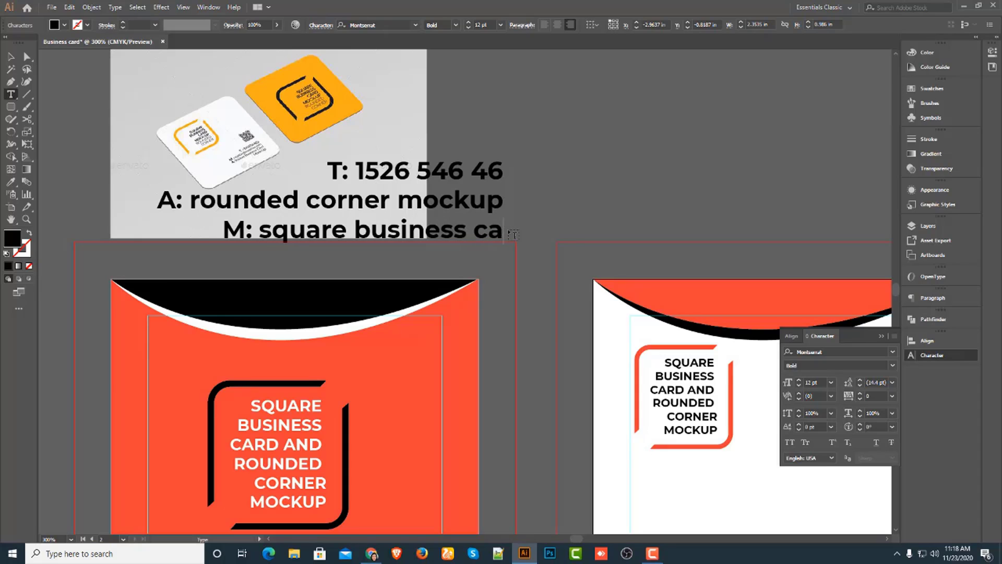
type("rd.com")
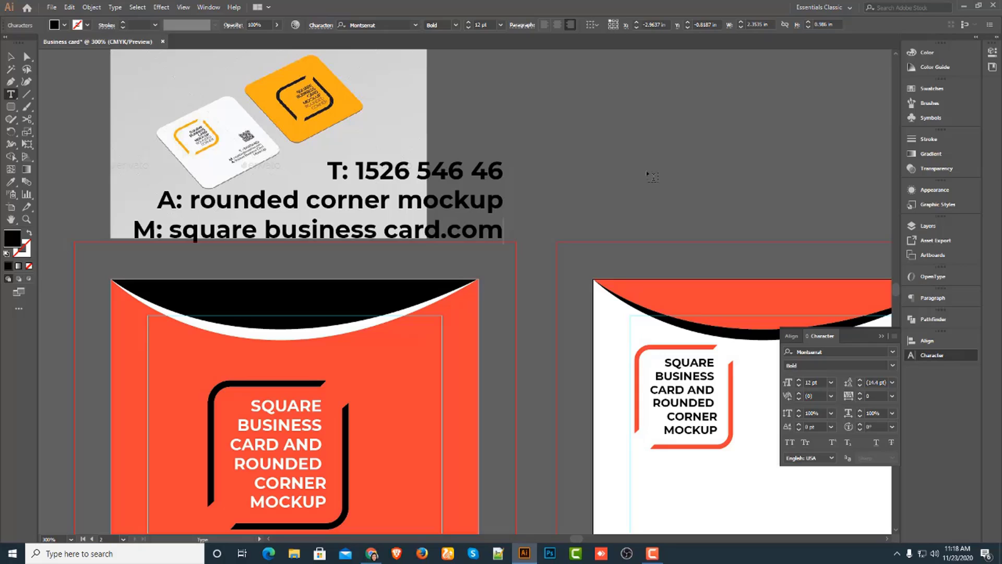
- Scale the contact text down to about 5.62 pt and position it in the second card's lower-right safe area
left_click(11, 56)
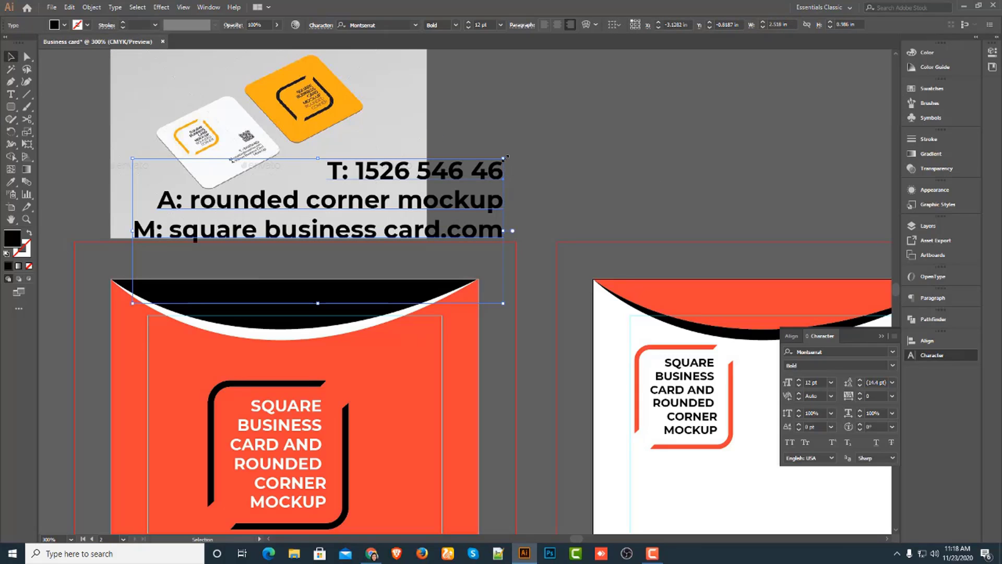
left_click_drag(505, 157, 433, 130)
left_click(514, 233, "ctrl+alt")
left_click_drag(304, 214, 634, 434)
left_click(729, 352)
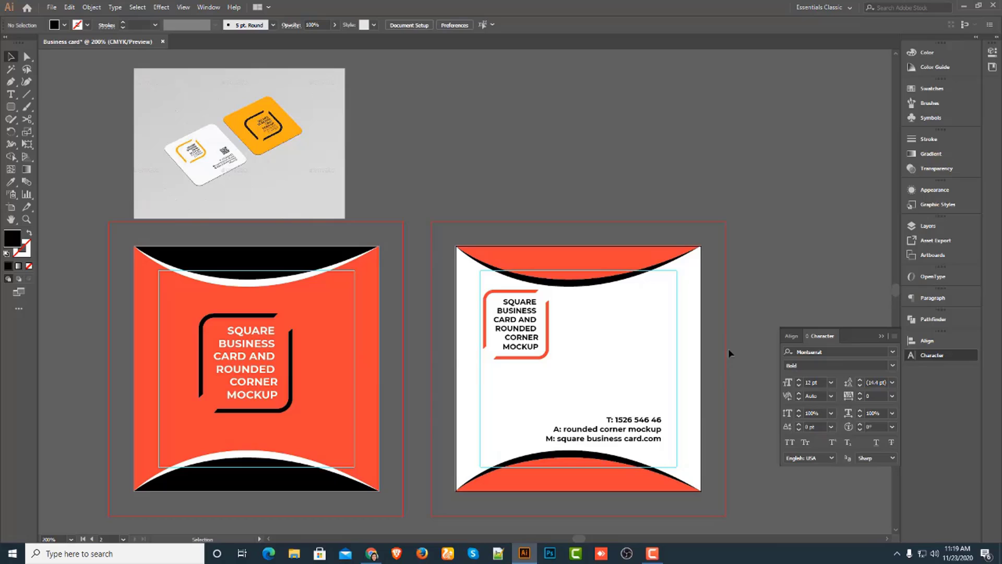
left_click(633, 384, "ctrl")
left_click_drag(538, 376, 634, 334)
left_click(654, 324)
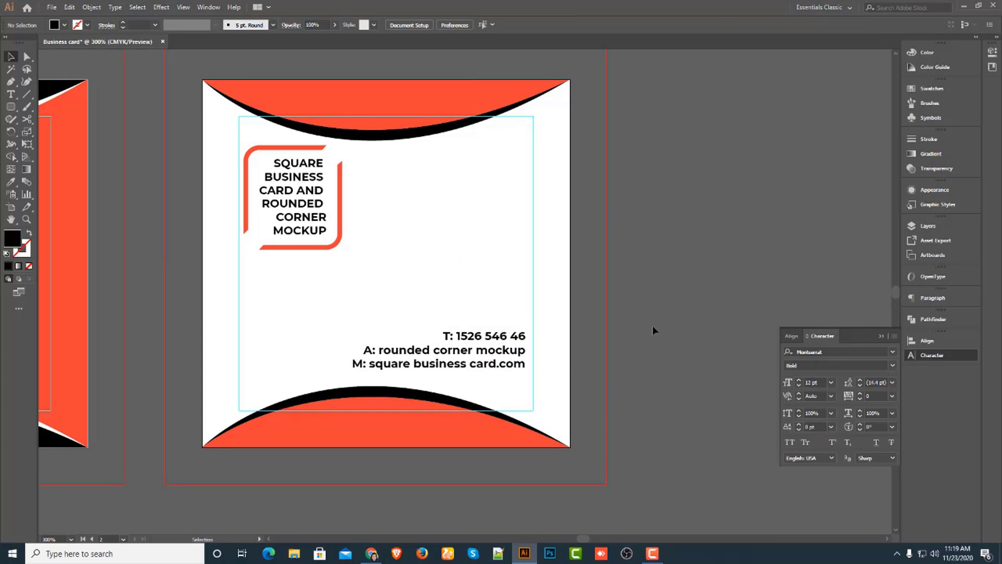
- Start placing an image and look through the Desktop folders for the QR code file
key("ctrl+alt+space")
left_click(510, 286)
left_click_drag(408, 295, 505, 320)
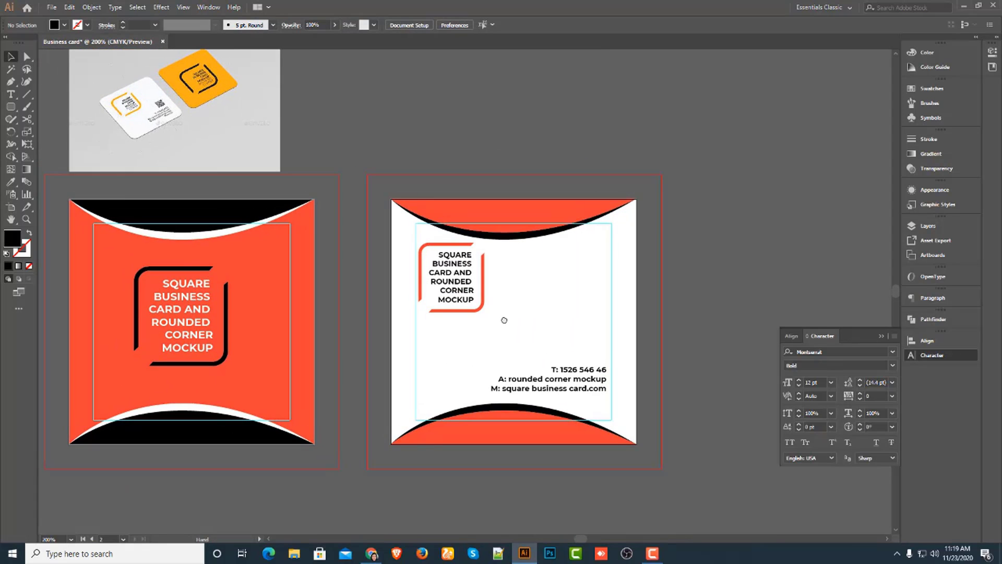
left_click(51, 7)
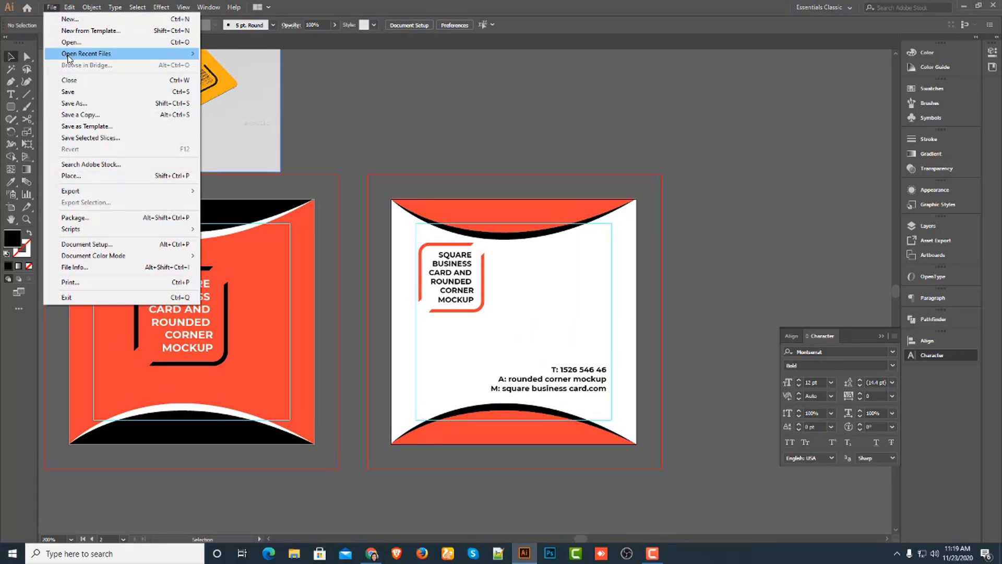
left_click(92, 177)
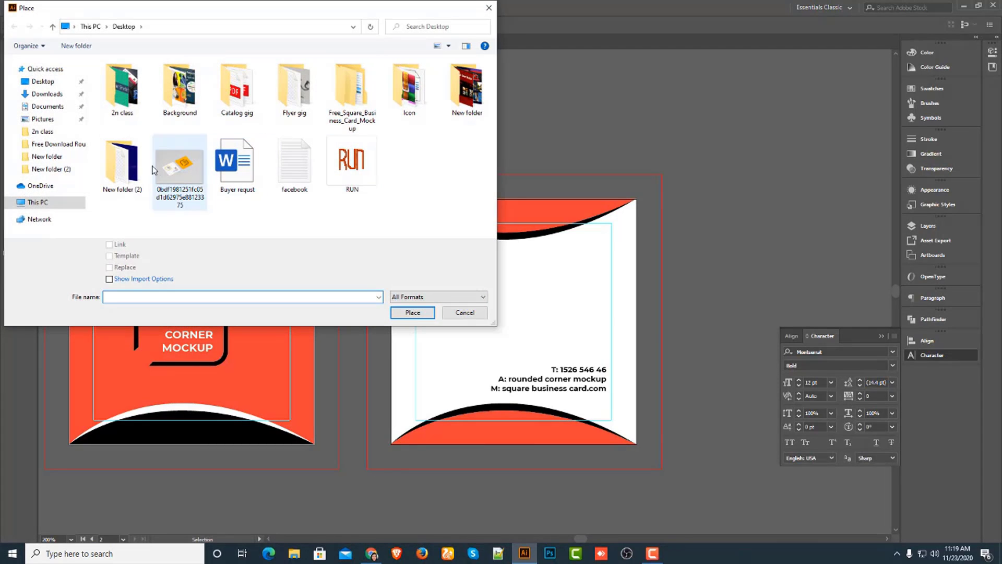
double_click(131, 155)
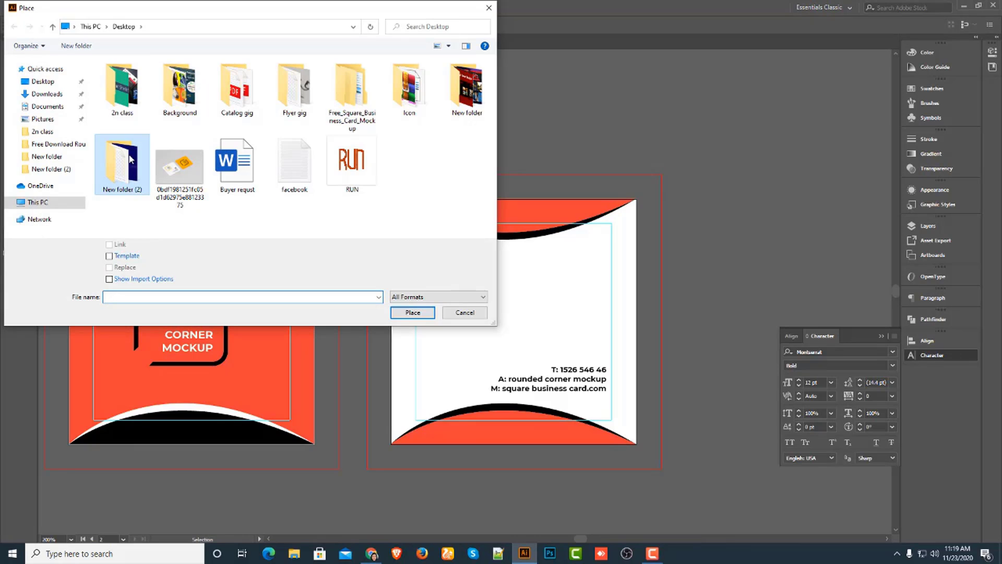
left_click(12, 27)
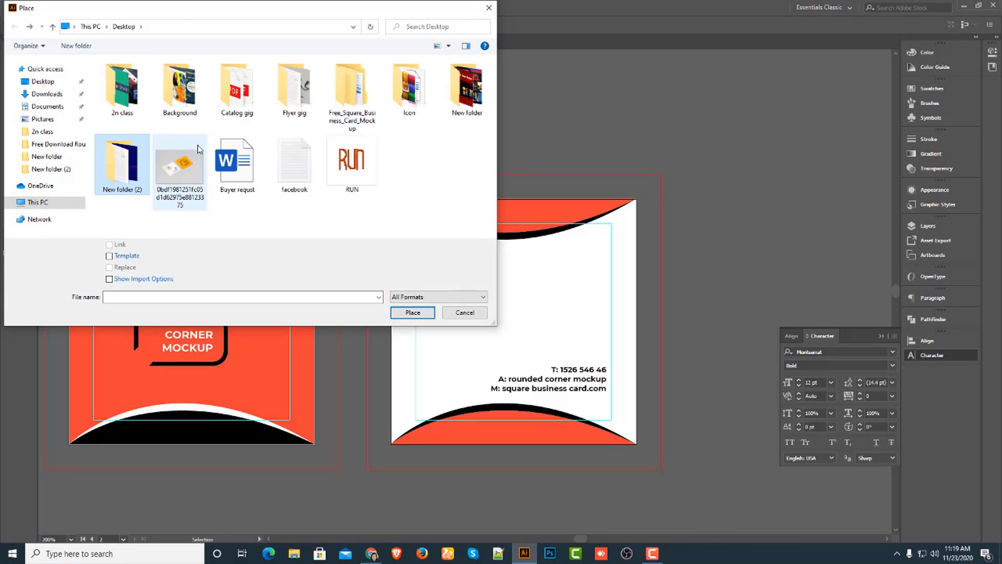
double_click(183, 111)
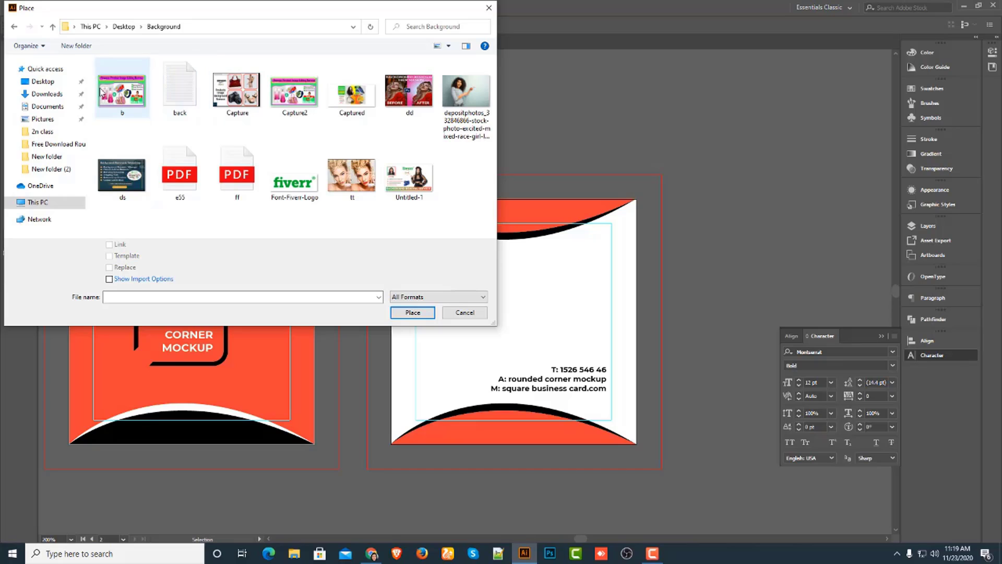
left_click(14, 30)
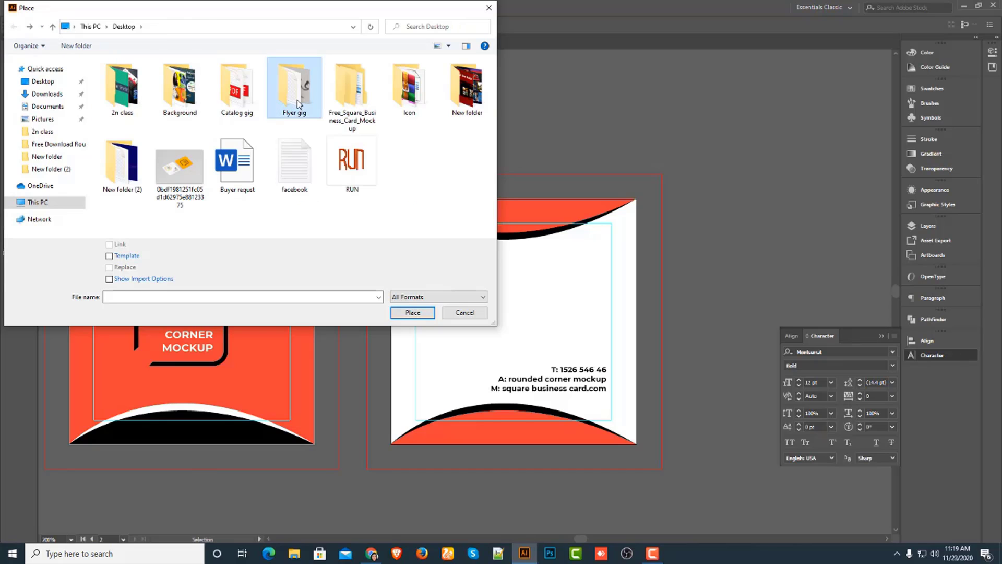
double_click(297, 99)
scroll(340, 138, "down", 1)
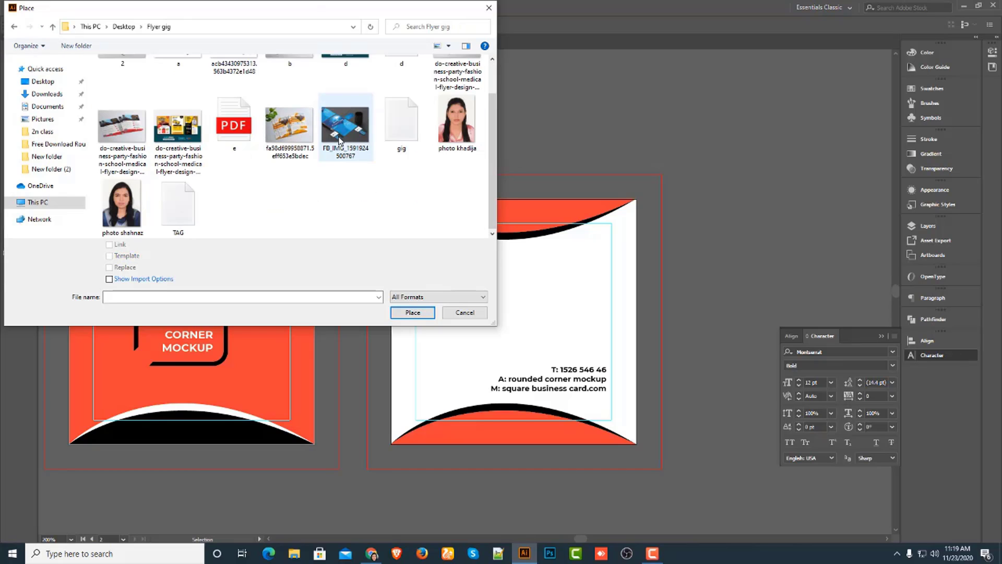
scroll(340, 139, "up", 1)
left_click(14, 26)
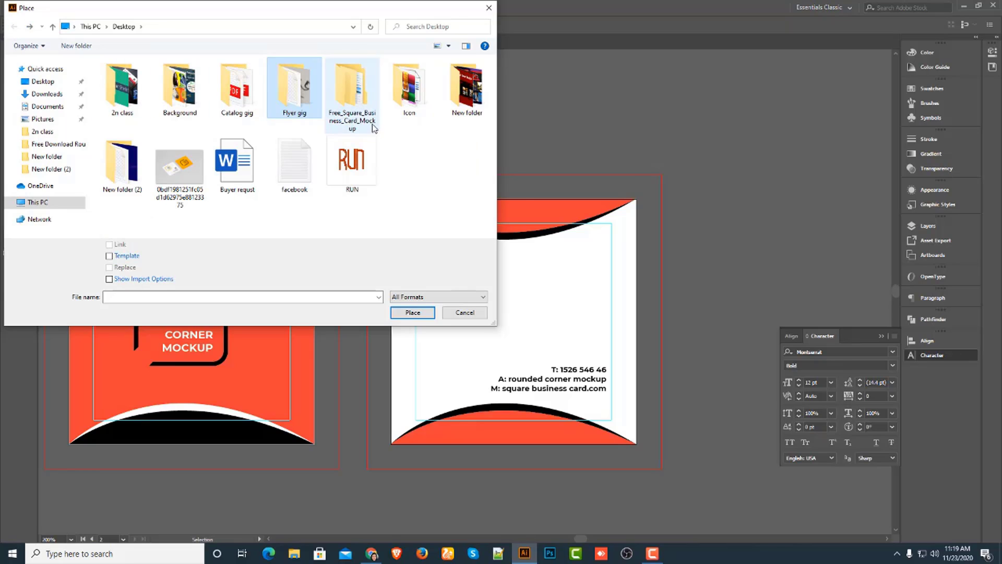
double_click(366, 100)
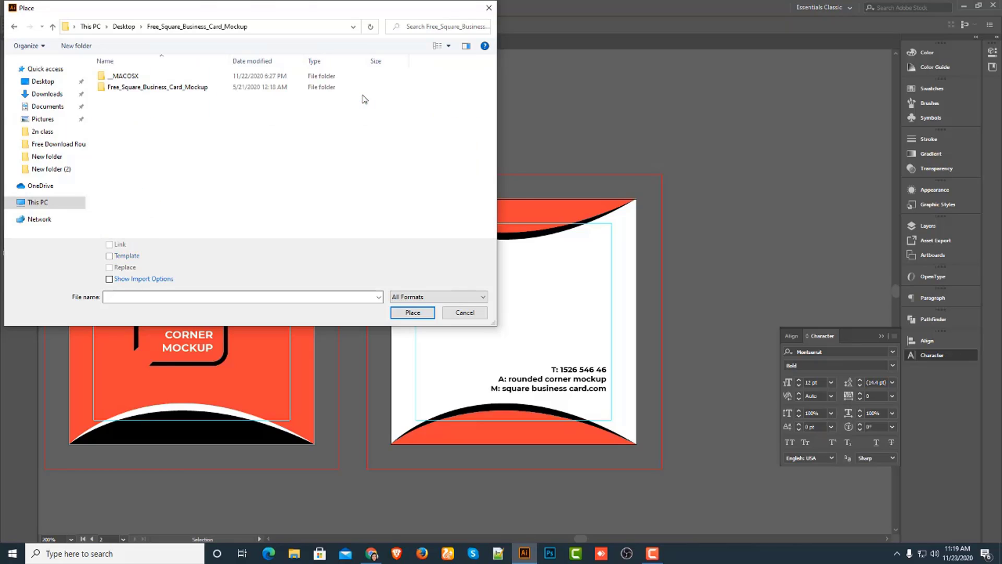
left_click(14, 26)
- Place the linked qrcode image from the Desktop's New folder and fit it at a small size above the second card's contact text
double_click(469, 102)
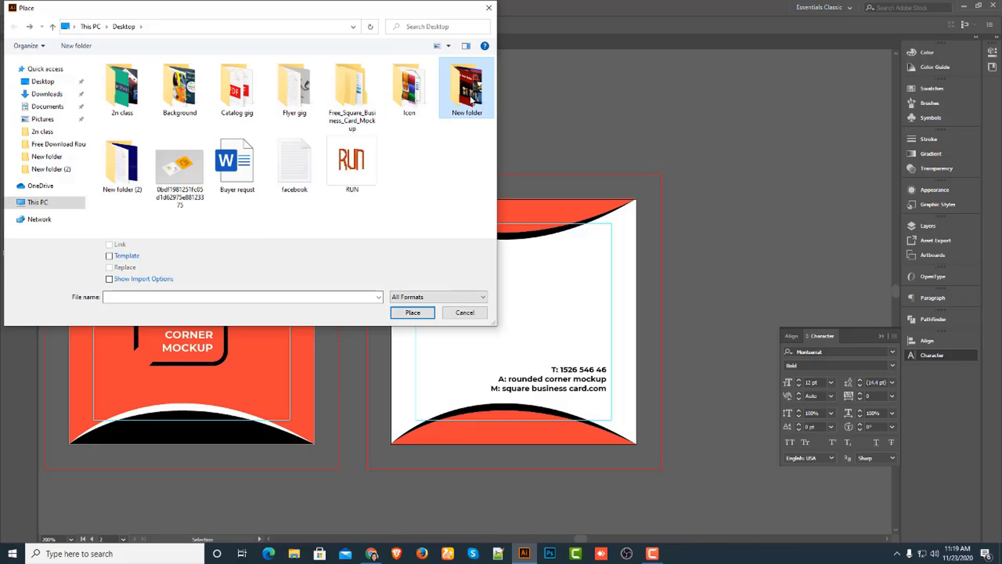
scroll(325, 121, "down", 1)
left_click(233, 172)
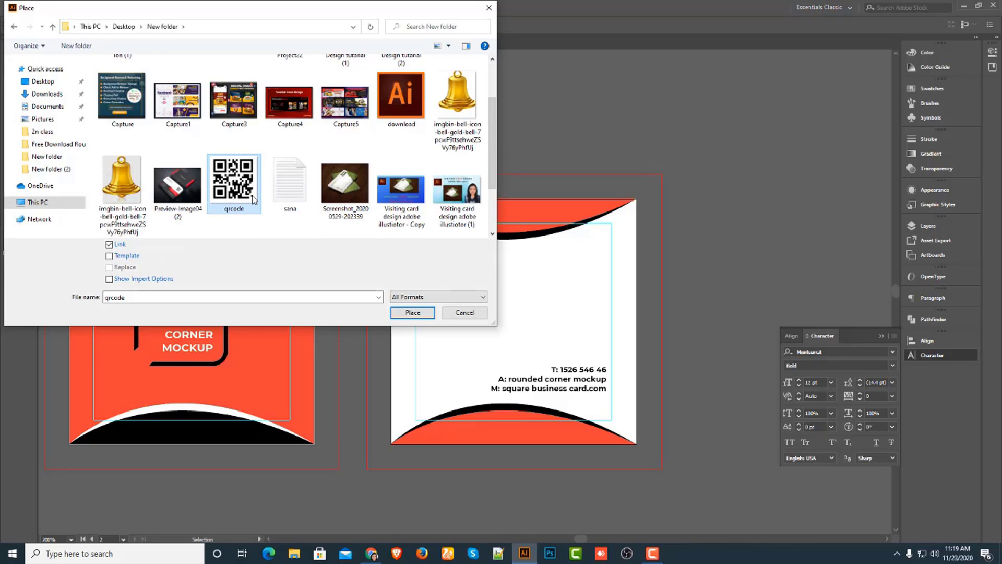
left_click(413, 312)
left_click_drag(711, 166, 773, 228)
left_click_drag(773, 166, 624, 341)
left_click(769, 206)
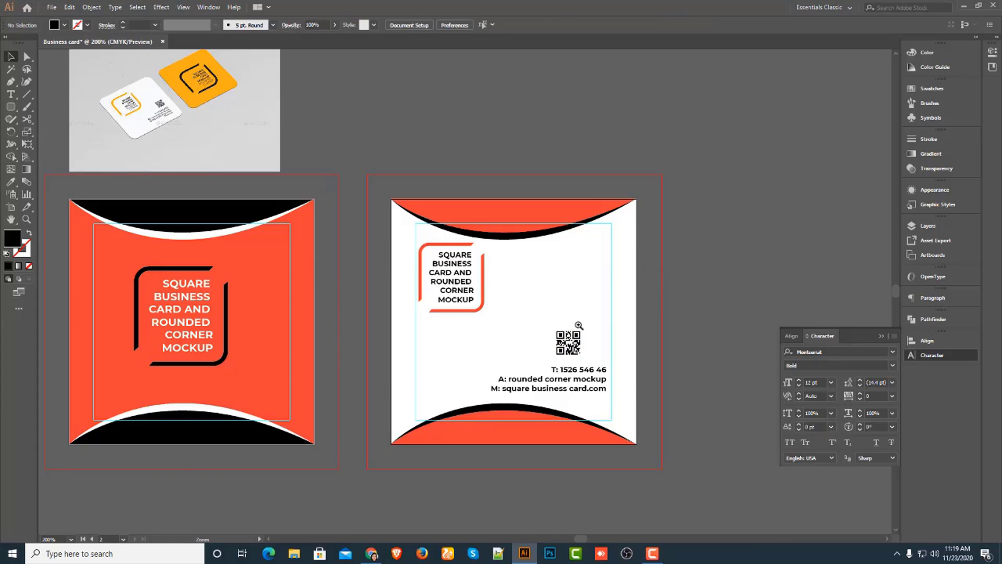
- Shift the QR code toward the end of the phone line and align its right edge with the contact text
key("ctrl+=")
left_click_drag(466, 330, 494, 332)
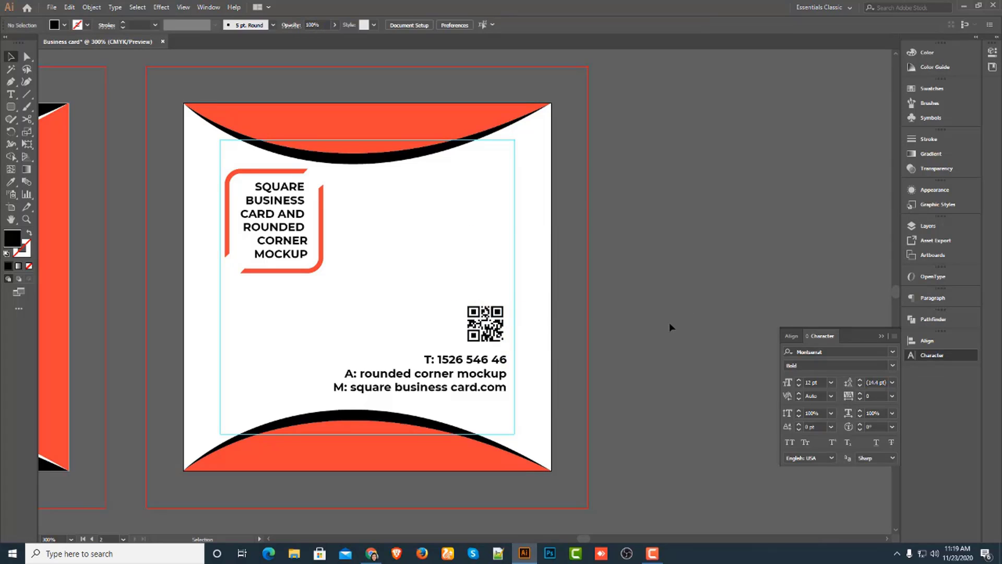
left_click(479, 325, "ctrl+alt")
left_click_drag(387, 288, 572, 363)
left_click(659, 371)
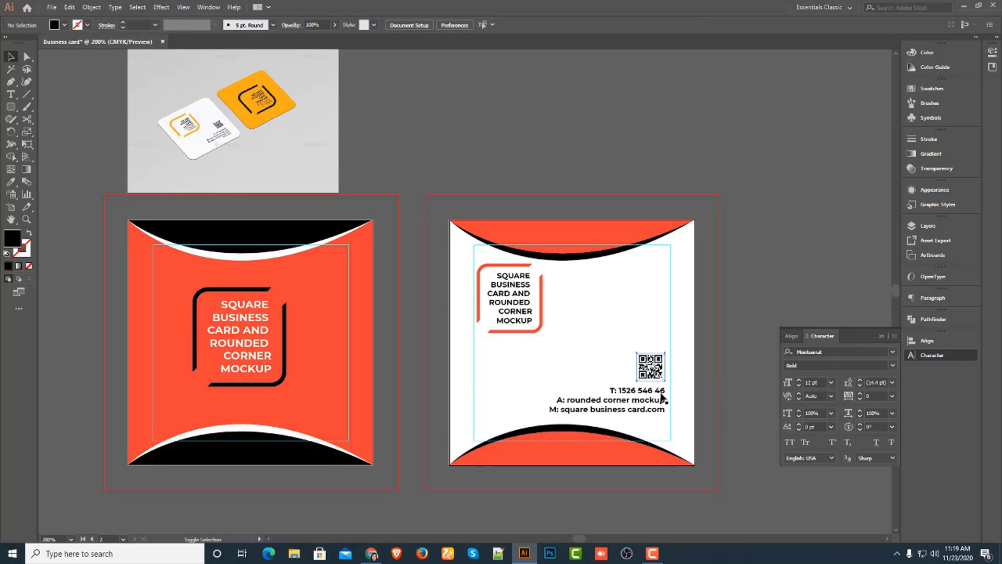
left_click(661, 393, "shift")
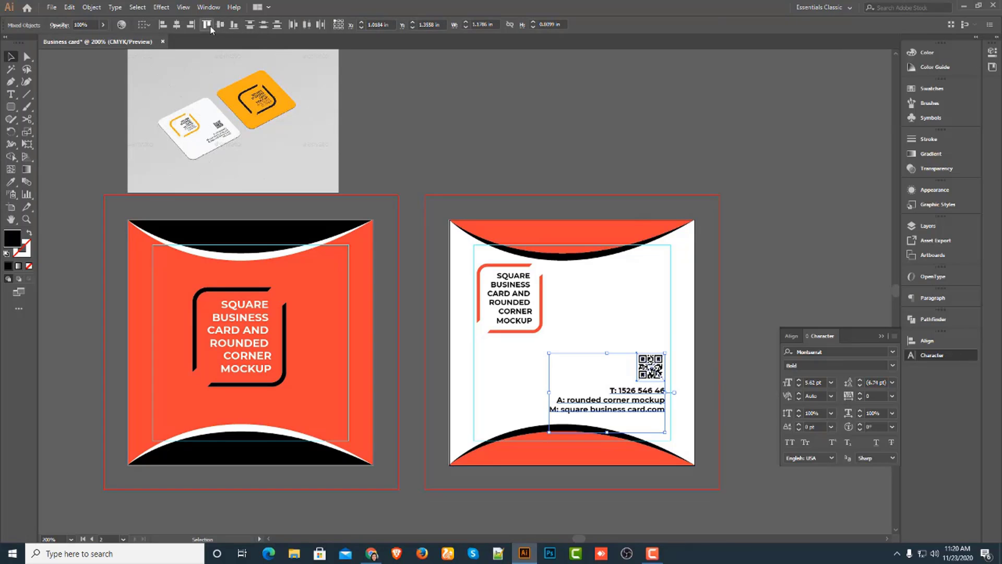
left_click(772, 163)
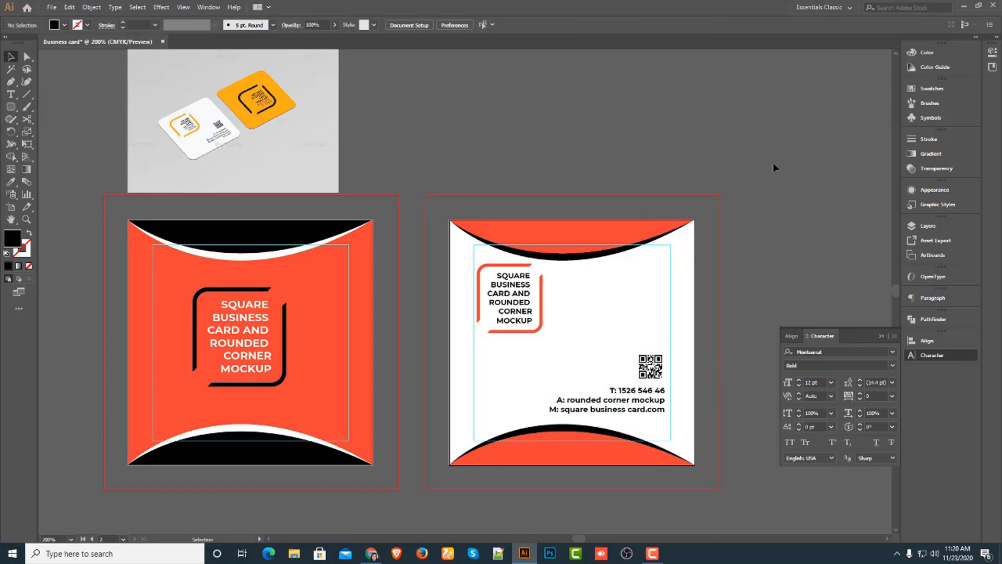
- Group the upper and lower black-and-white curve shapes on the orange card
left_click(600, 344, "ctrl+alt")
left_click_drag(413, 319, 639, 322)
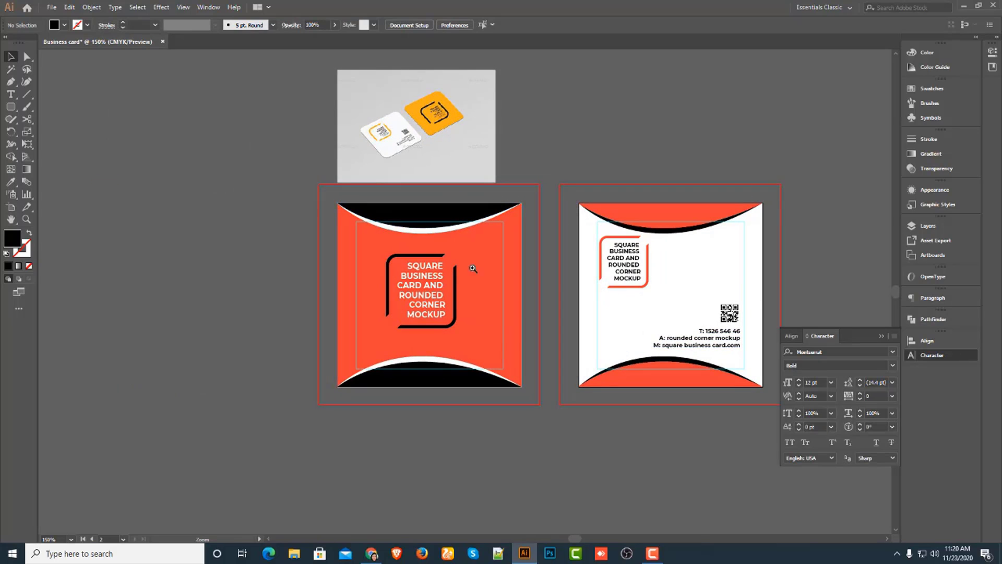
key("ctrl+plus")
left_click(421, 210)
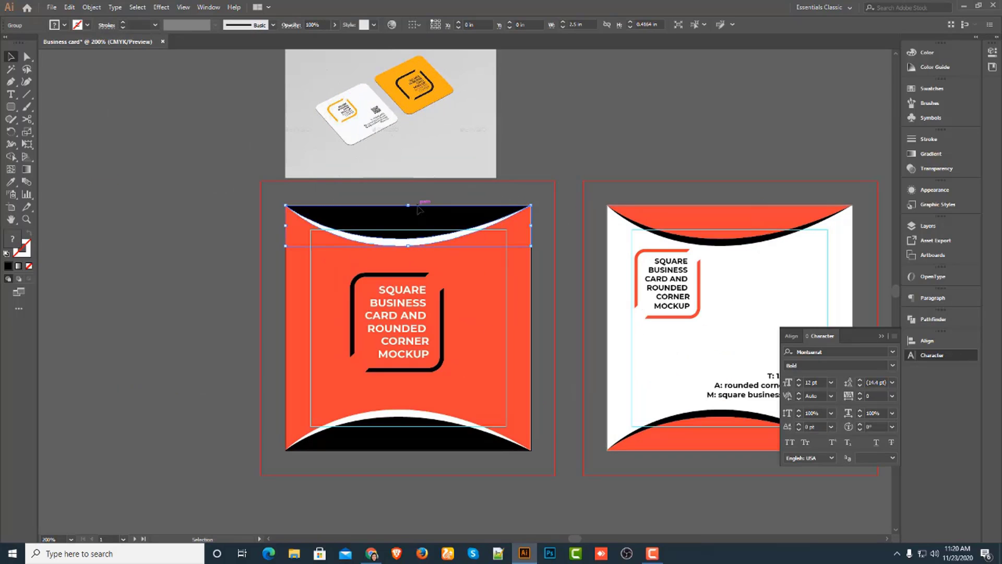
left_click(492, 448, "shift")
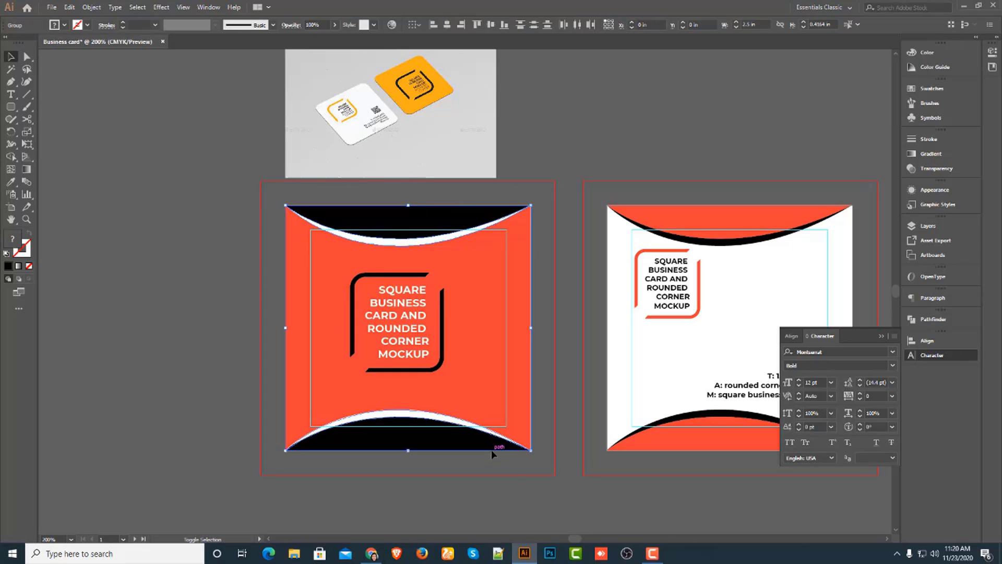
right_click(491, 396)
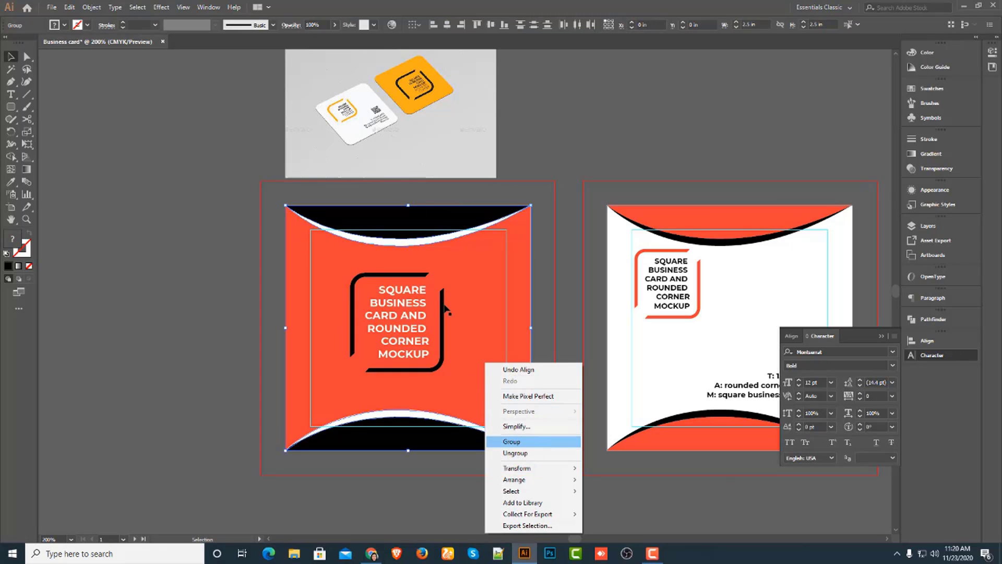
left_click(512, 442)
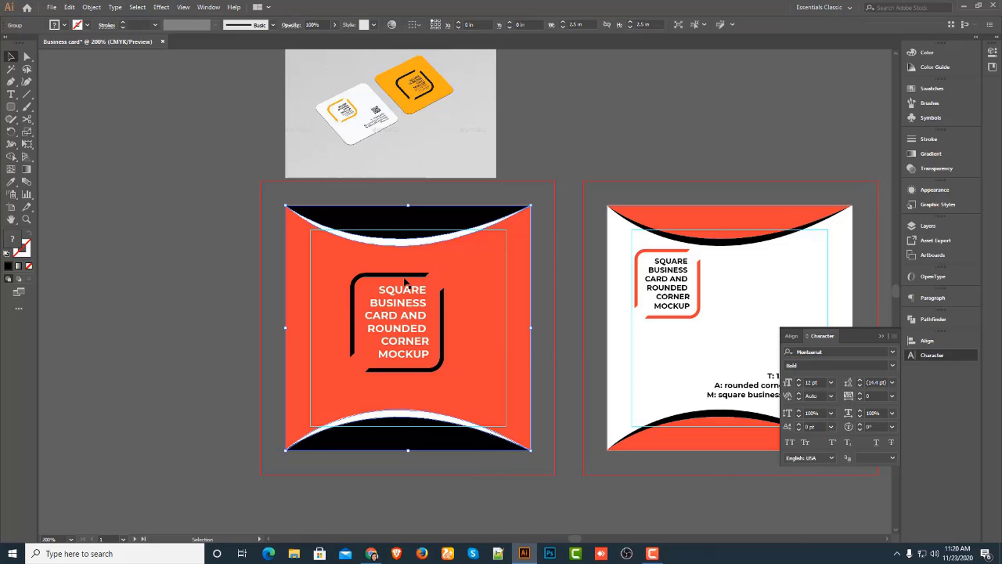
- Try to center the logo and the curve group on each other horizontally and vertically on the orange card
left_click(406, 276, "shift")
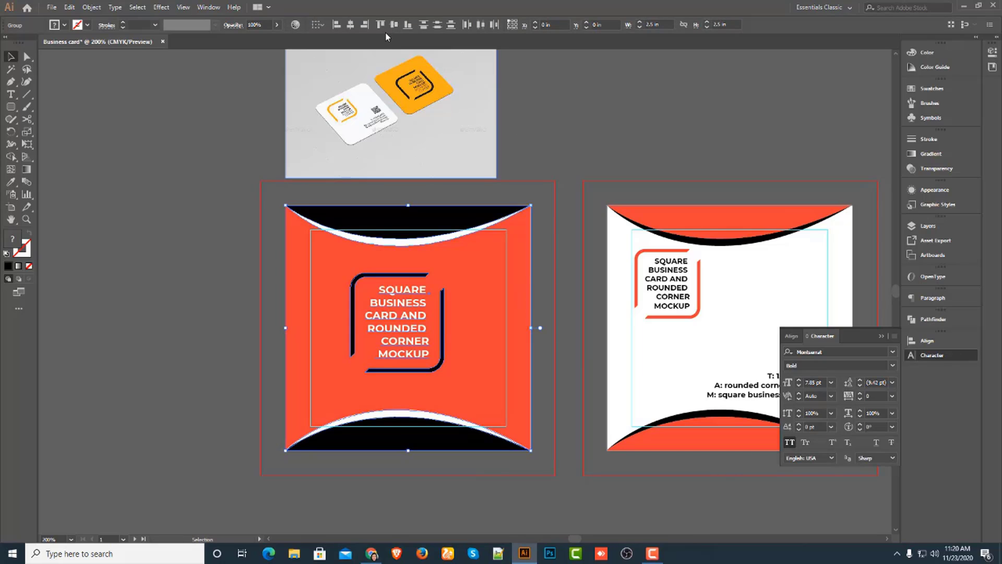
left_click(350, 25)
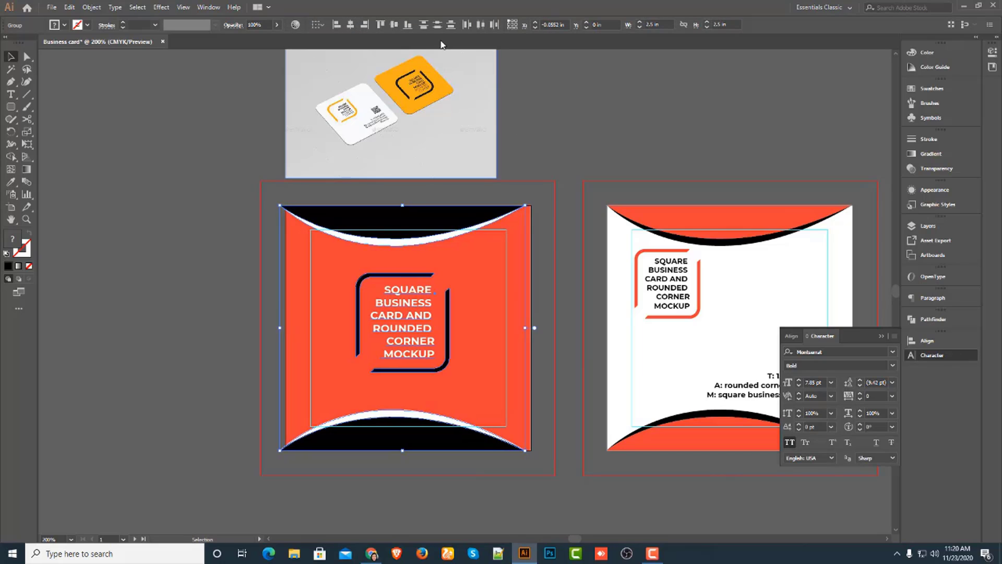
left_click(394, 24)
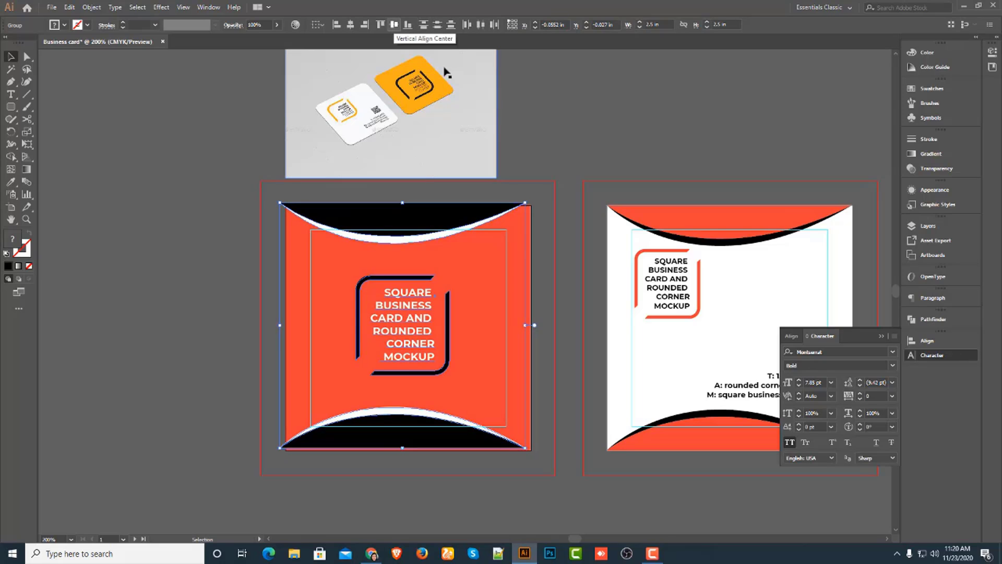
left_click(582, 130)
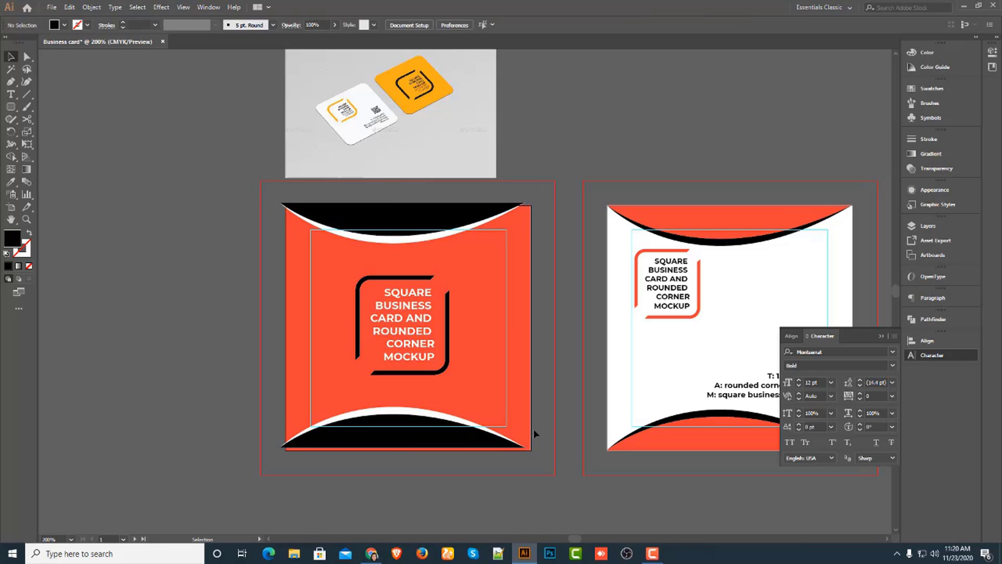
key("ctrl+z")
key("ctrl+z")
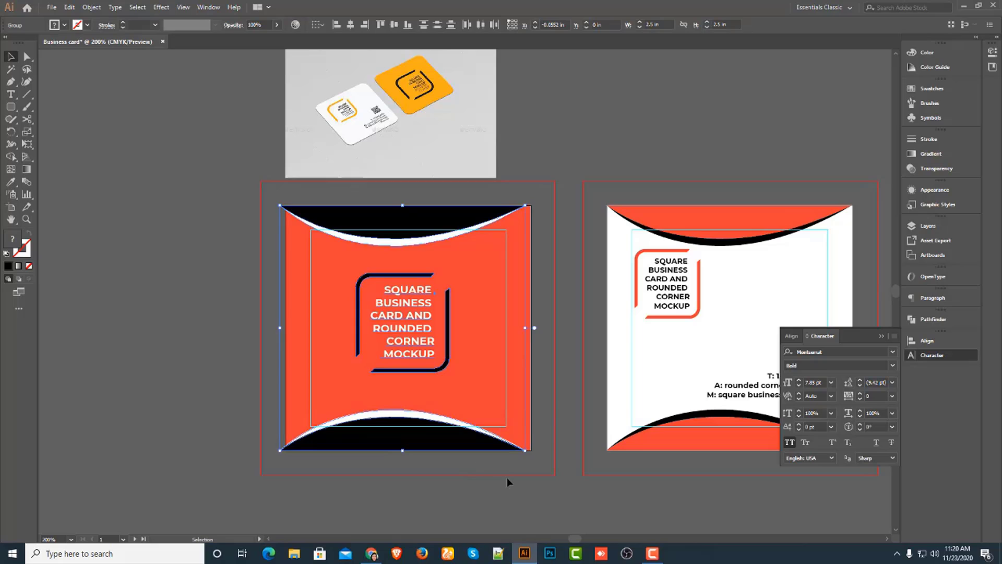
left_click(514, 480)
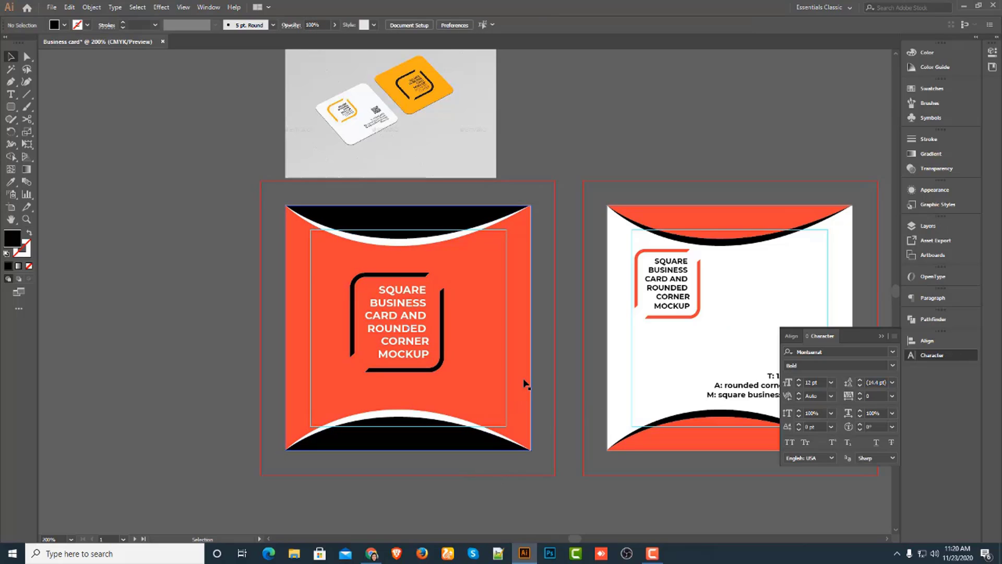
- Try to center the logo horizontally with the background and curve group of the orange card
left_click(472, 323)
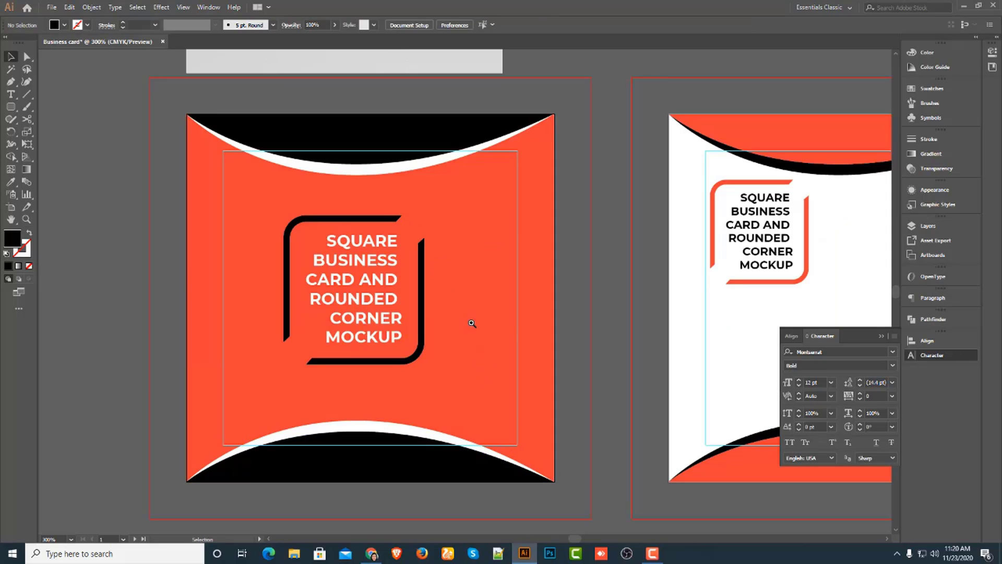
left_click(199, 331)
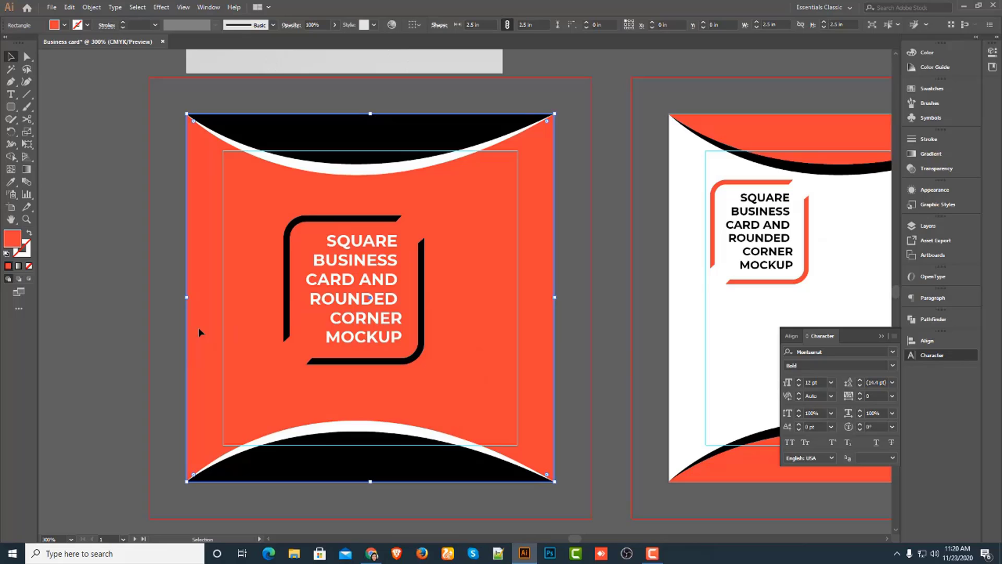
left_click(367, 218, "shift")
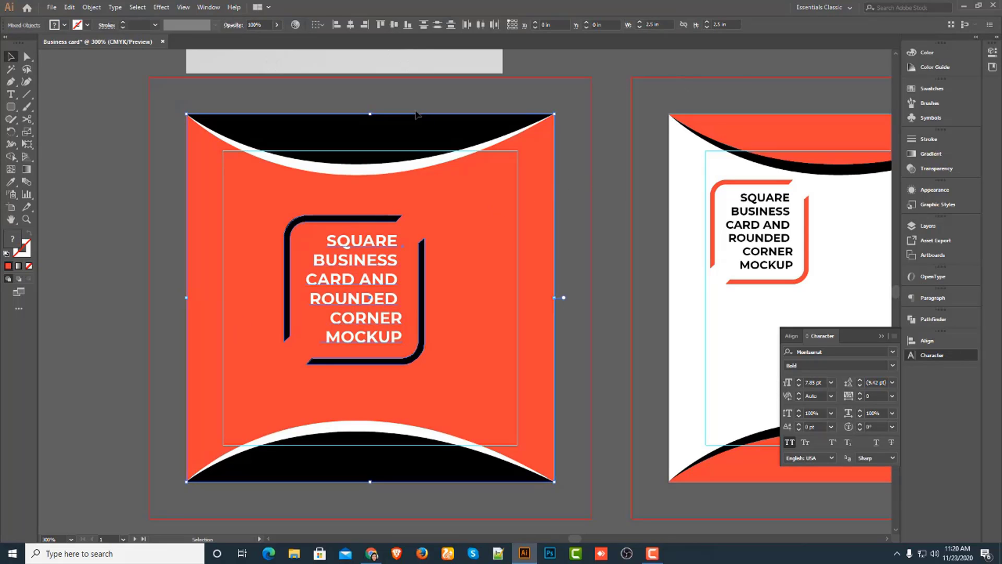
left_click(376, 119, "shift")
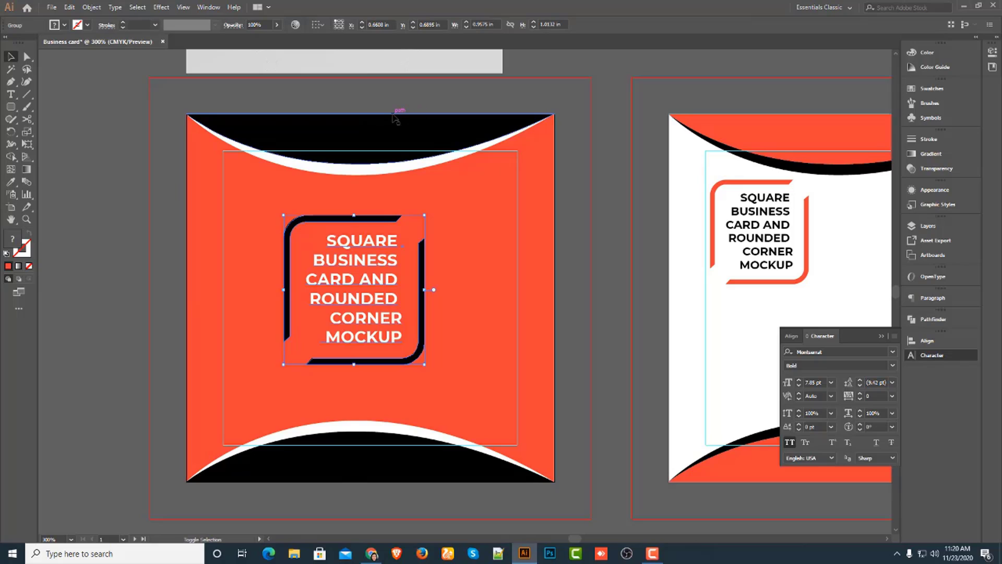
left_click(396, 119)
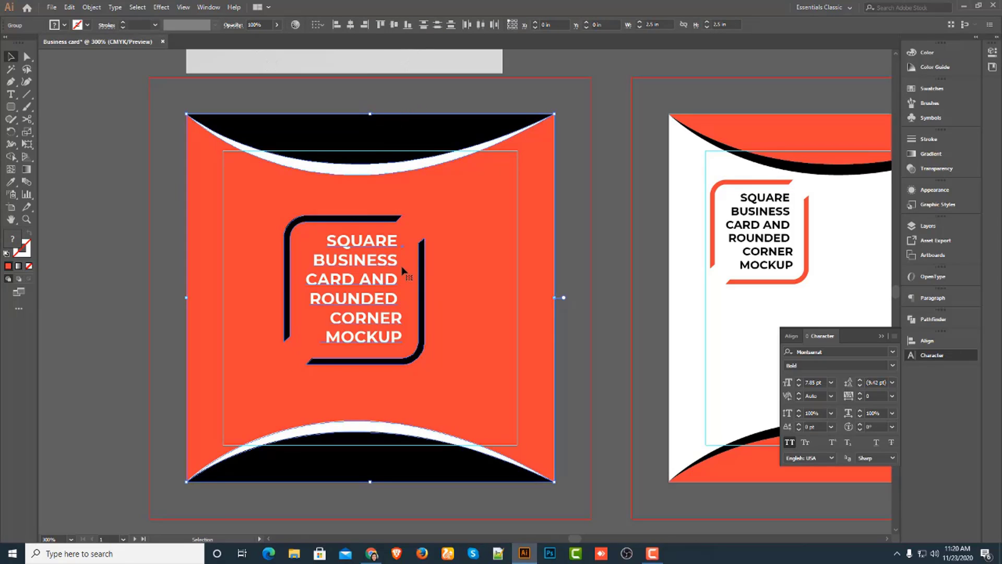
left_click(351, 26)
left_click(586, 303)
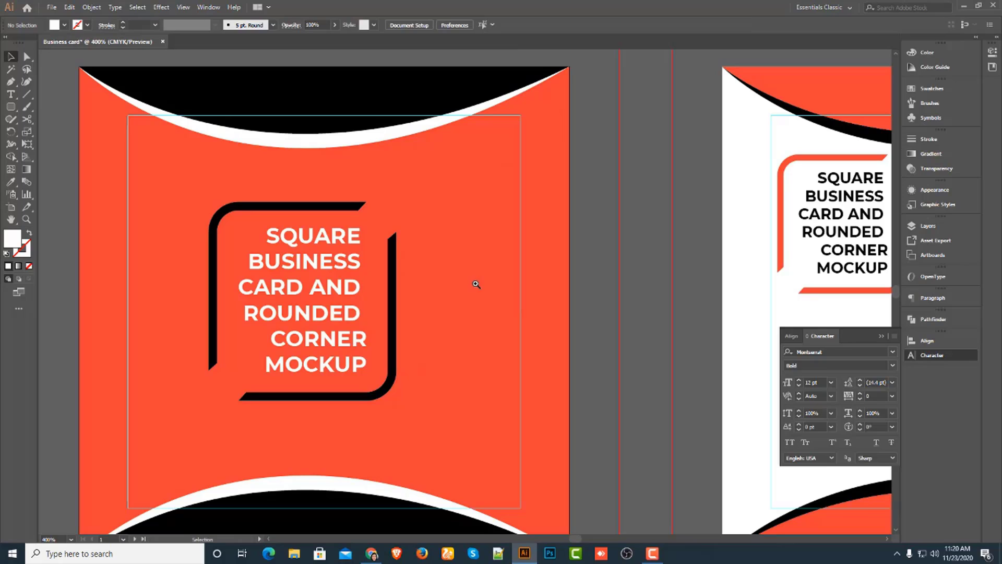
left_click(469, 277, "alt")
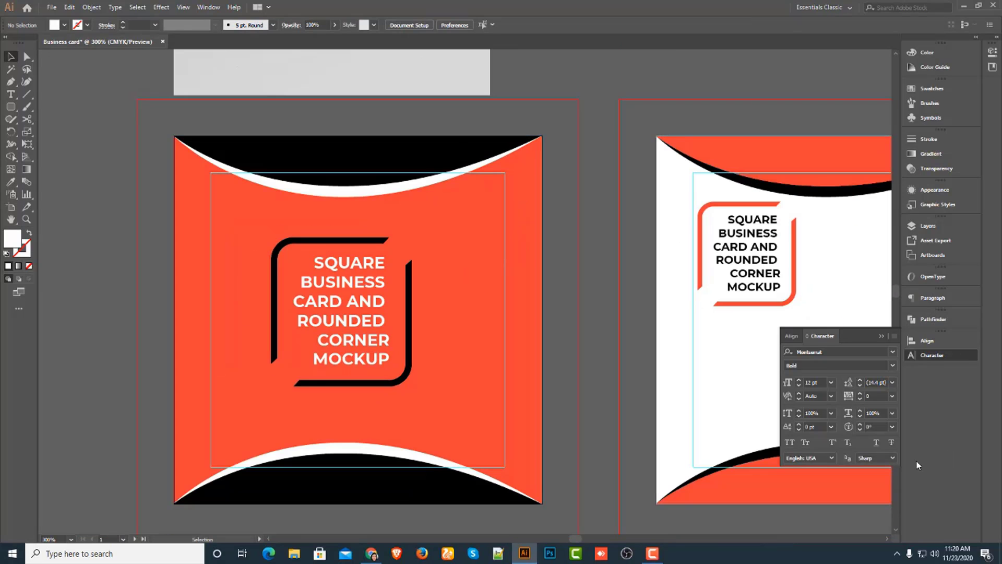
- Set object alignment to be relative to the artboard
left_click(894, 458)
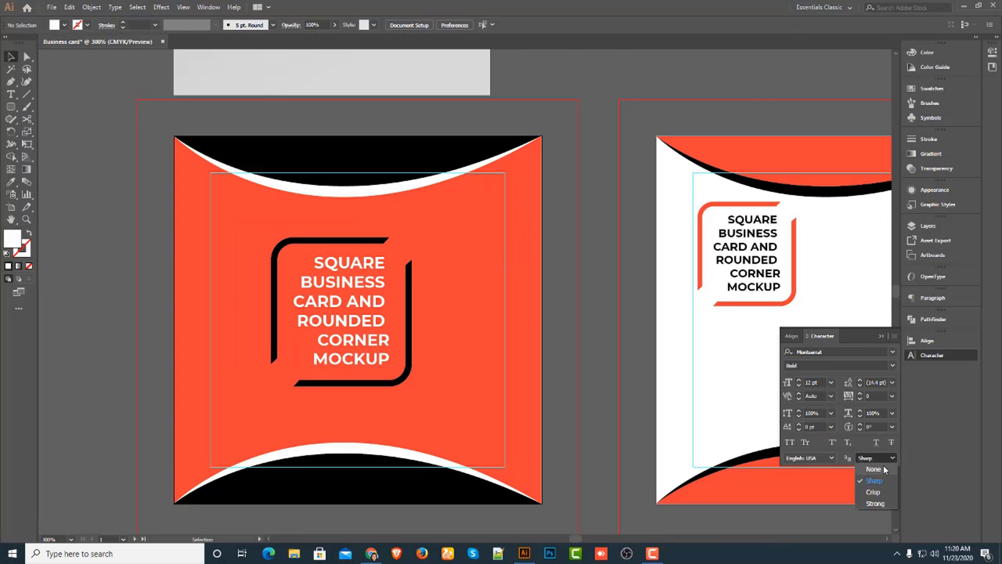
left_click(924, 467)
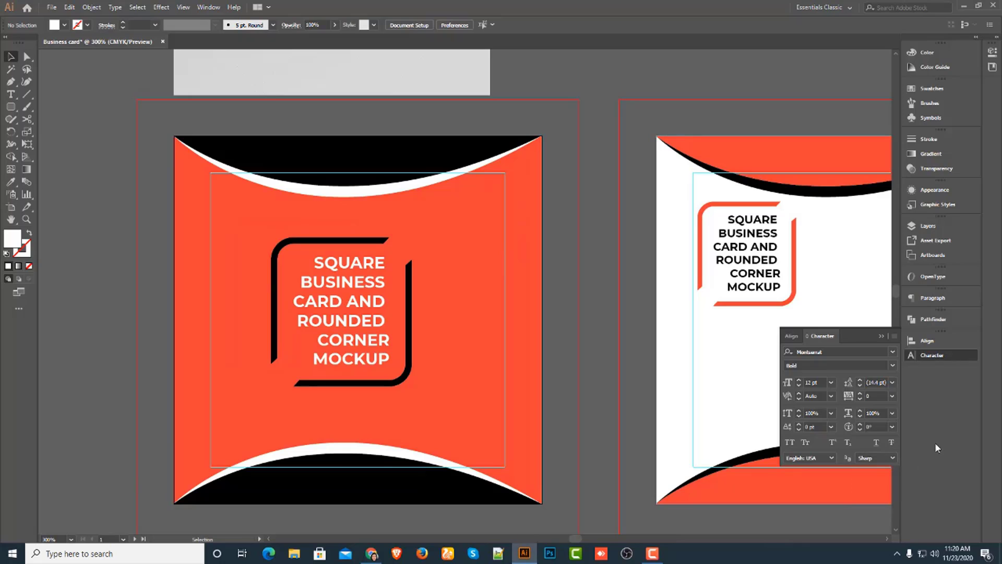
left_click(942, 346)
left_click(887, 425)
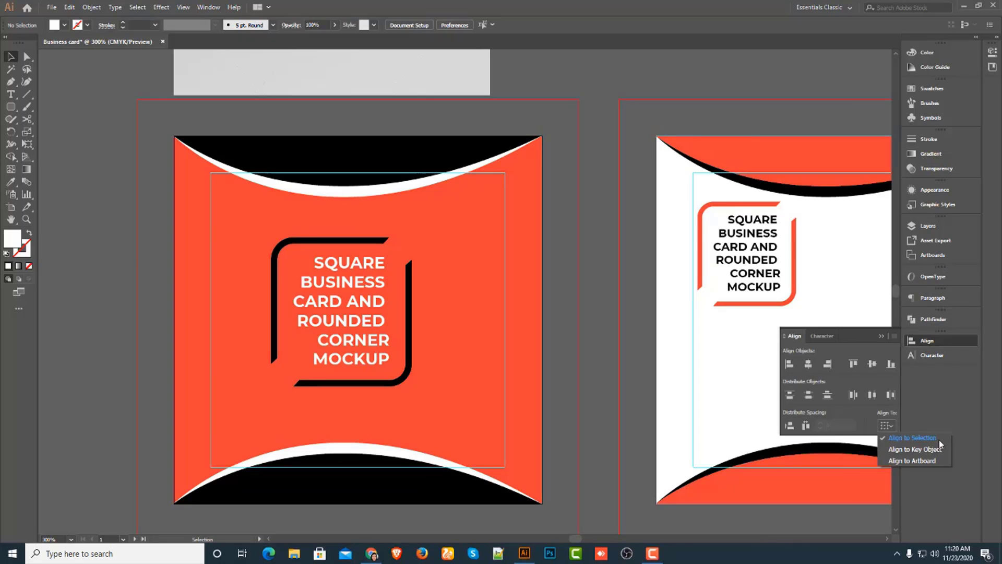
left_click(923, 460)
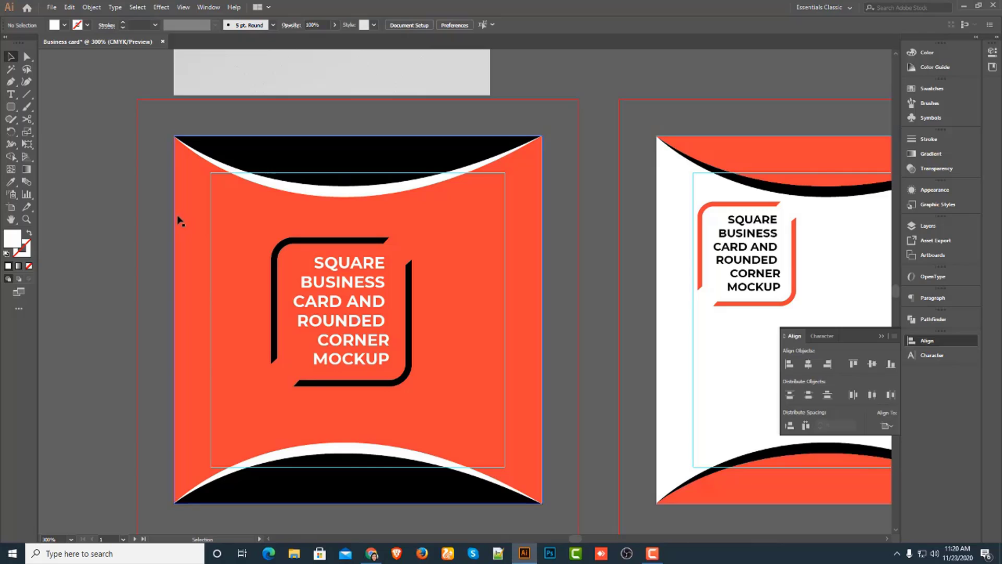
- Center the logo horizontally and vertically on the orange card, using the card's background square as the key object
left_click(175, 223)
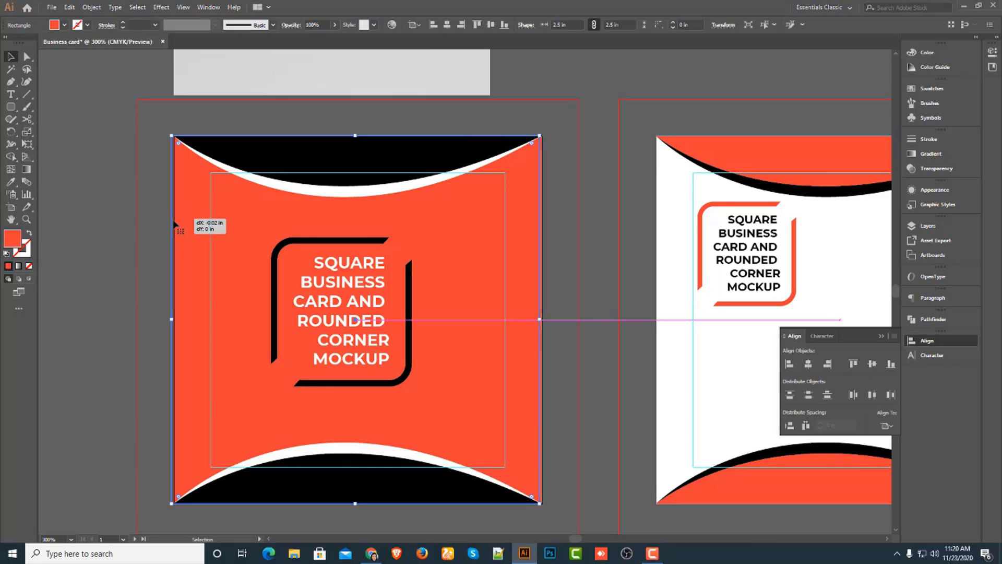
left_click(597, 286)
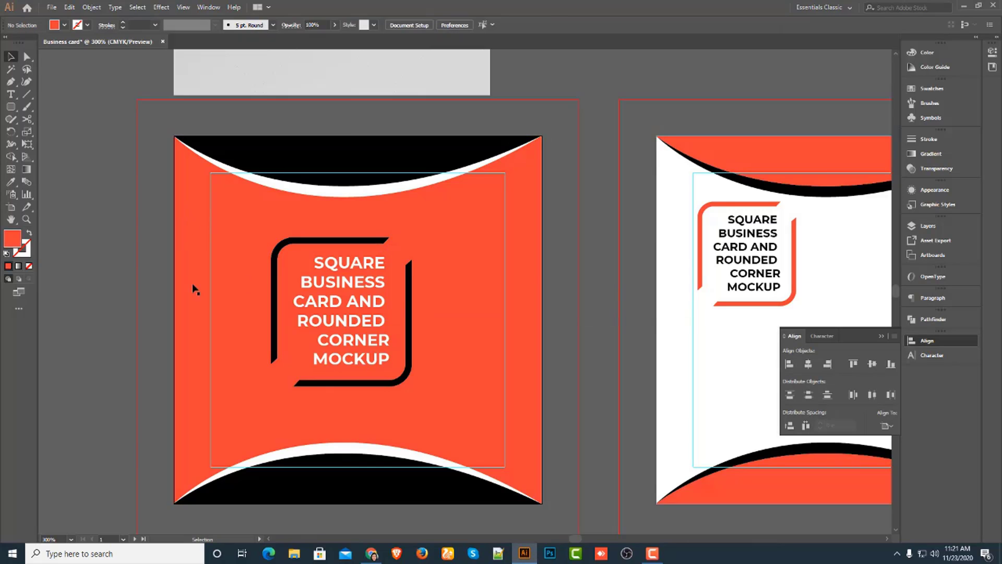
left_click(175, 296)
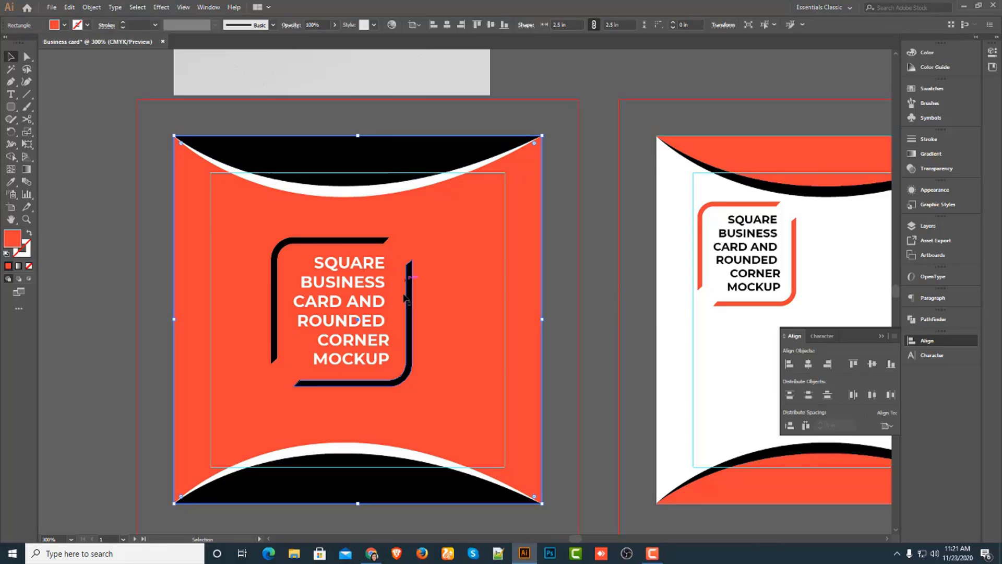
left_click(410, 280, "shift")
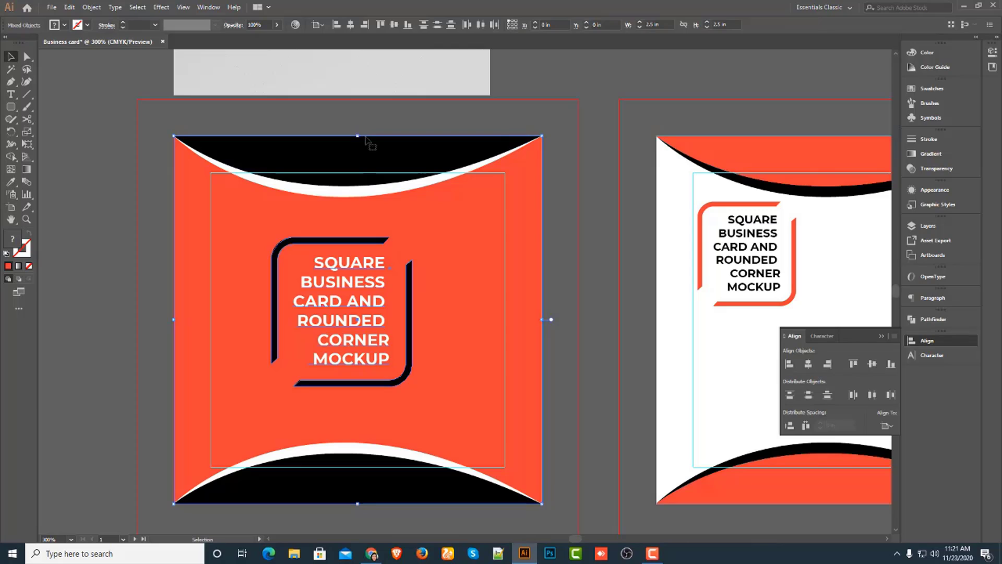
left_click(365, 138)
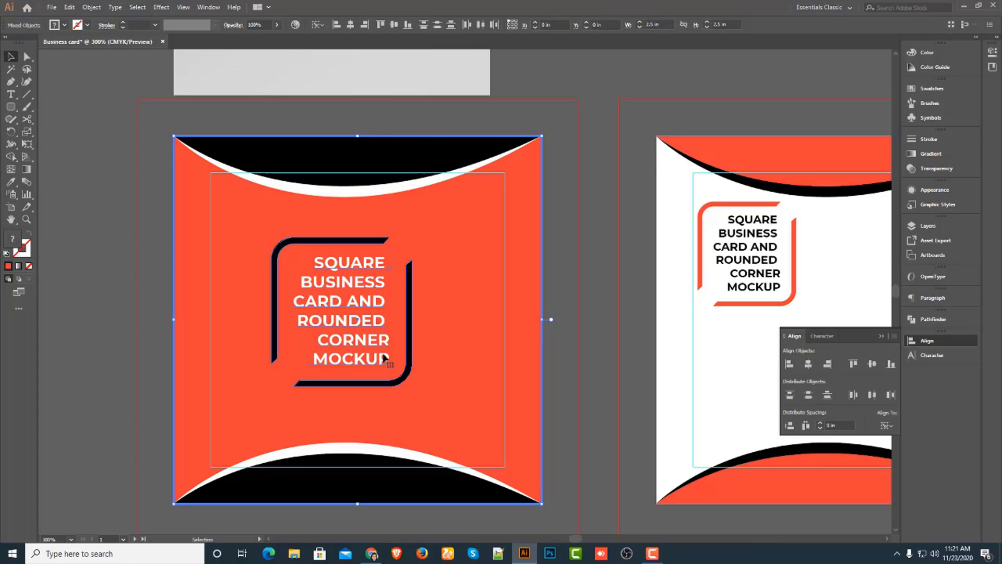
left_click(351, 25)
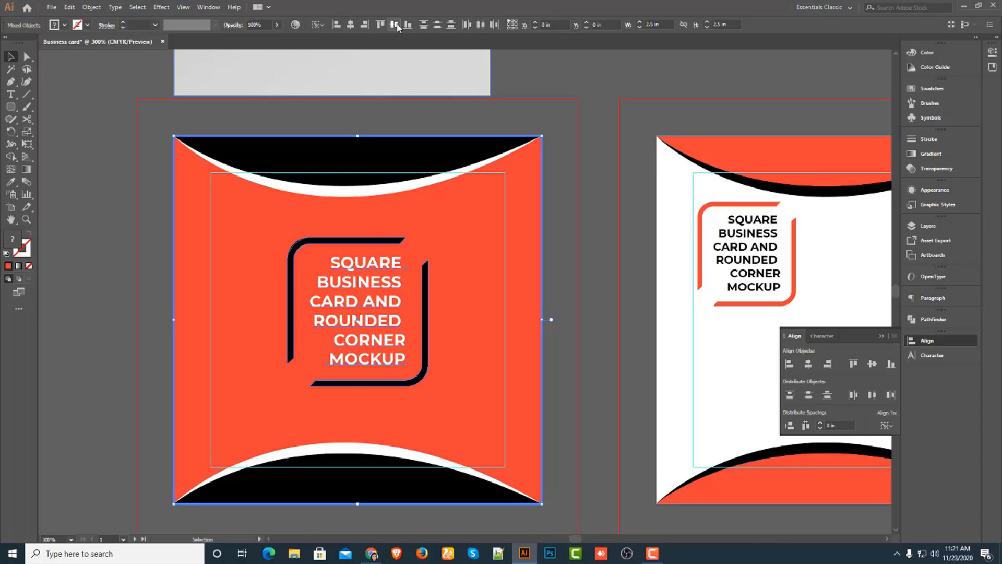
left_click(437, 25)
left_click(613, 352)
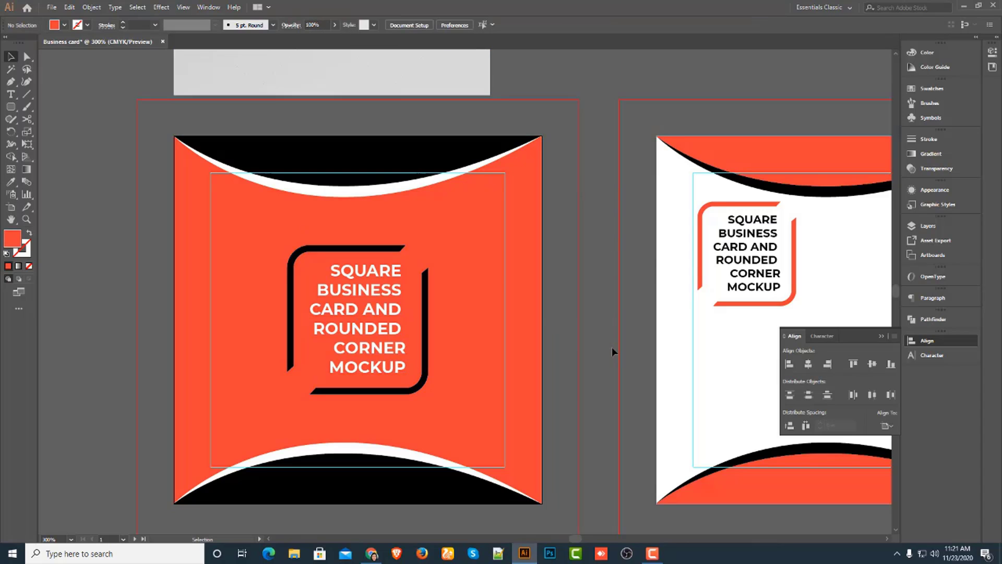
- Start a Save for Web export of the orange card as PNG-24 with a width of 2000 px
scroll(505, 260, "down", 2)
left_click_drag(393, 171, 347, 133)
scroll(578, 294, "up", 1)
left_click_drag(552, 175, 669, 124)
left_click(414, 218)
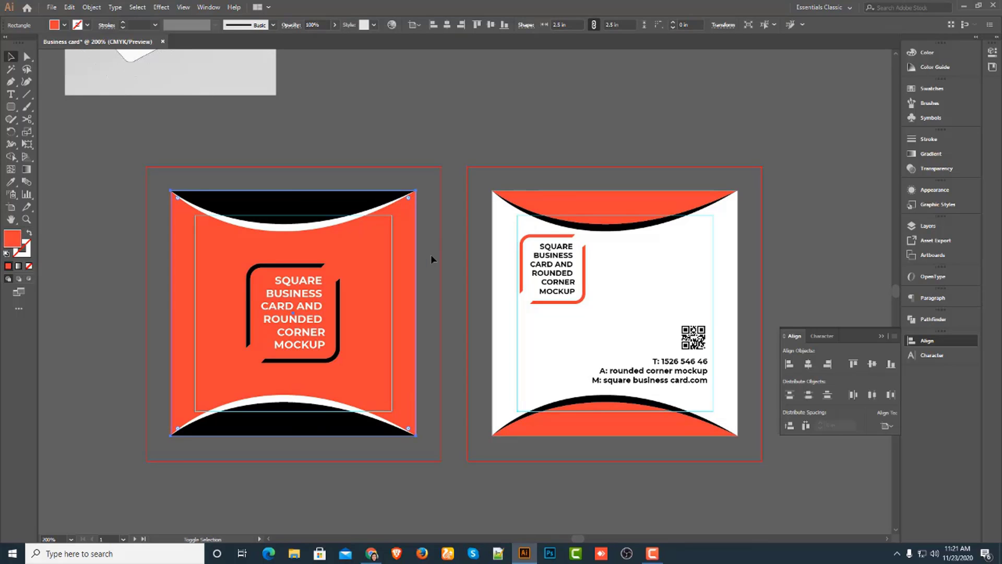
key("ctrl+alt+shift+s")
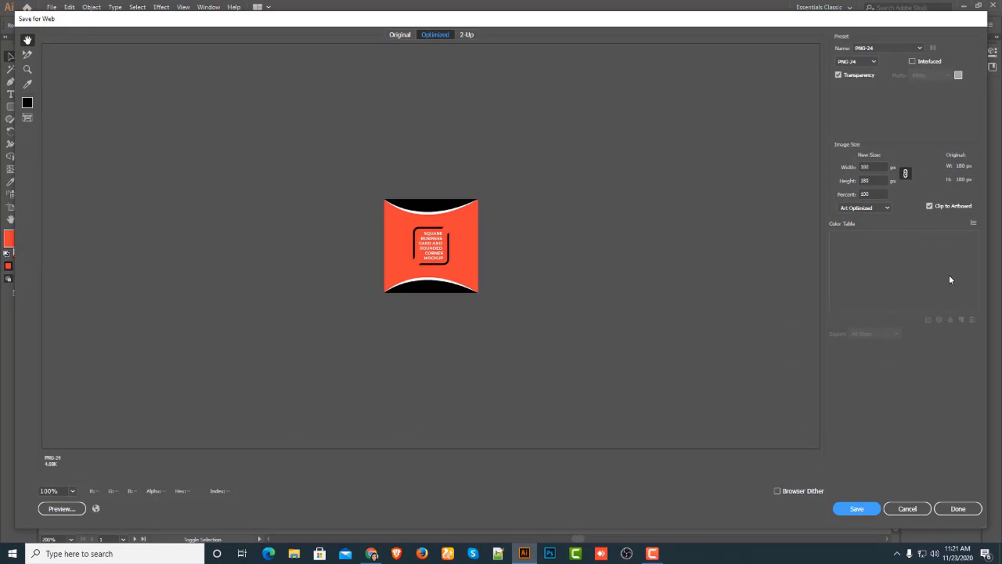
double_click(880, 167)
type("2000")
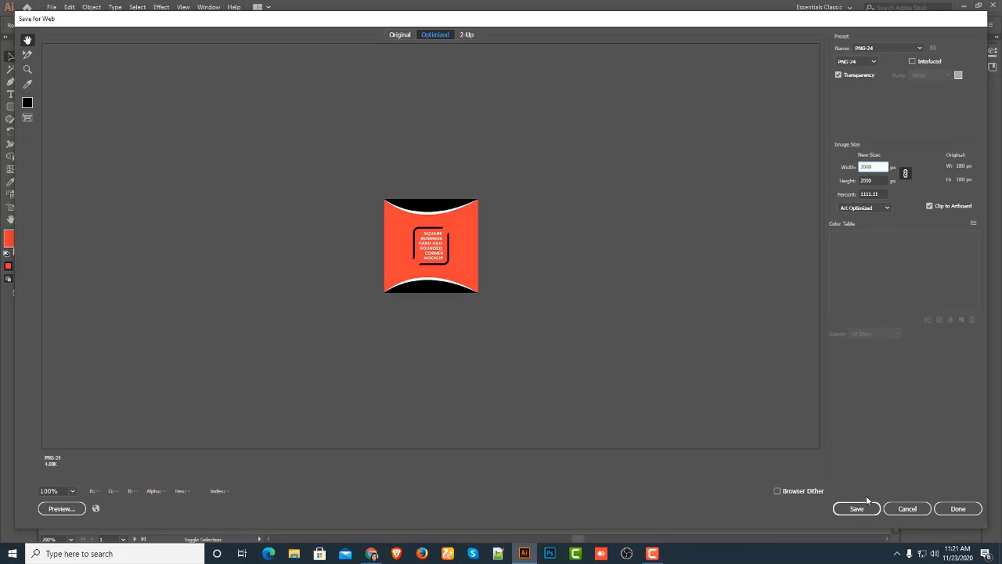
- Save the exported orange card image to the Desktop as Business-card
left_click(862, 505)
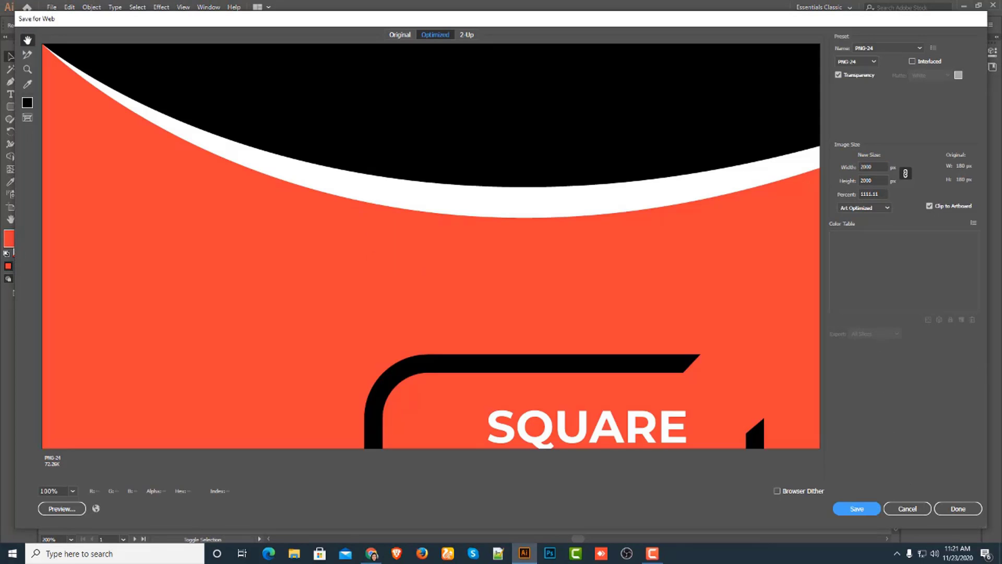
left_click(856, 509)
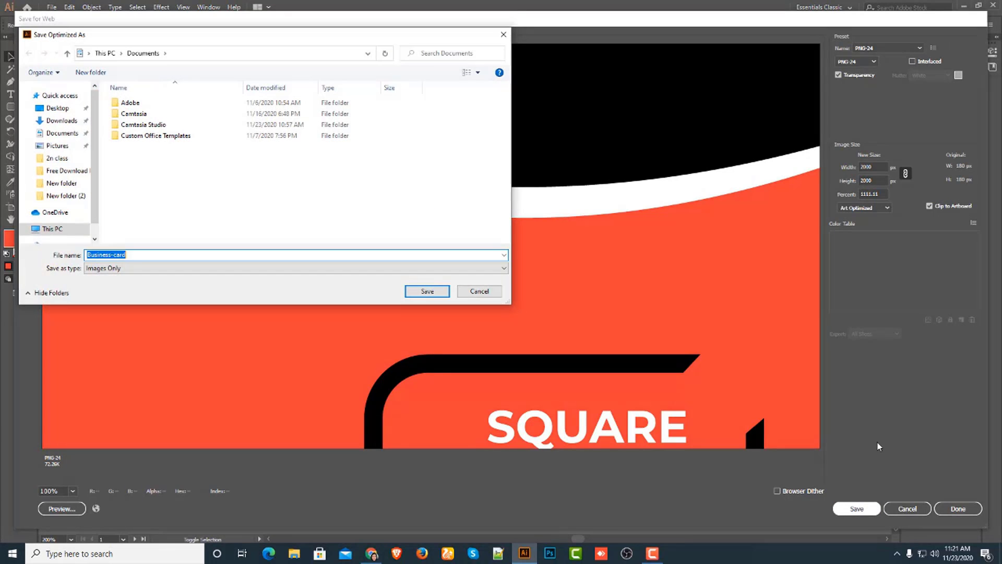
left_click(65, 110)
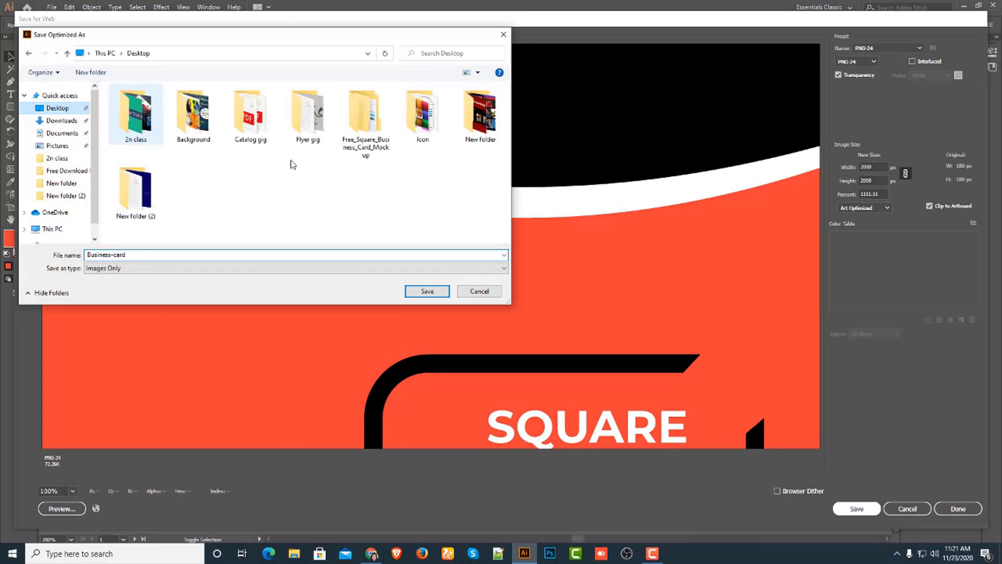
left_click(431, 290)
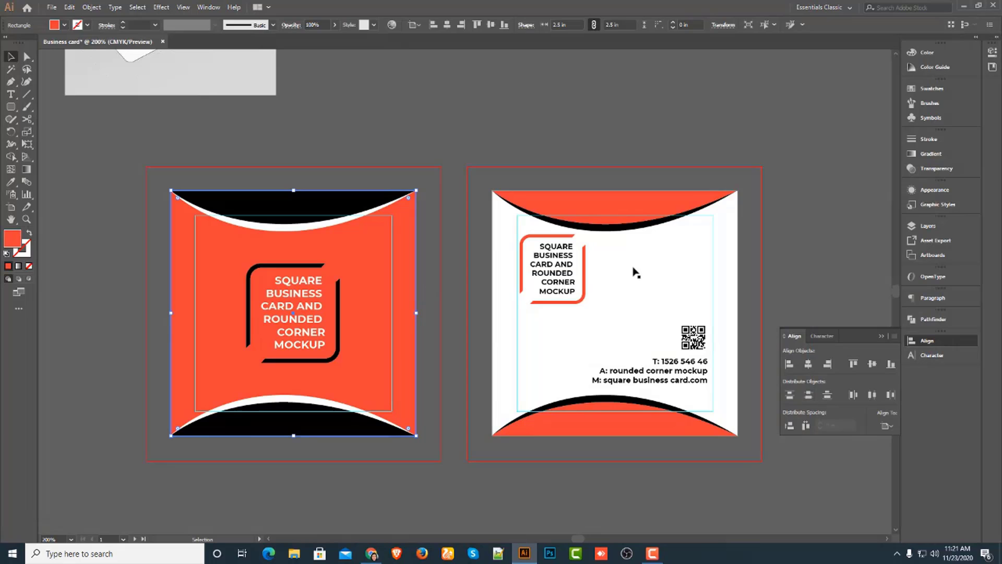
- Start a Save for Web export of the white card as PNG-24 with a width of 2000 px
left_click(666, 272)
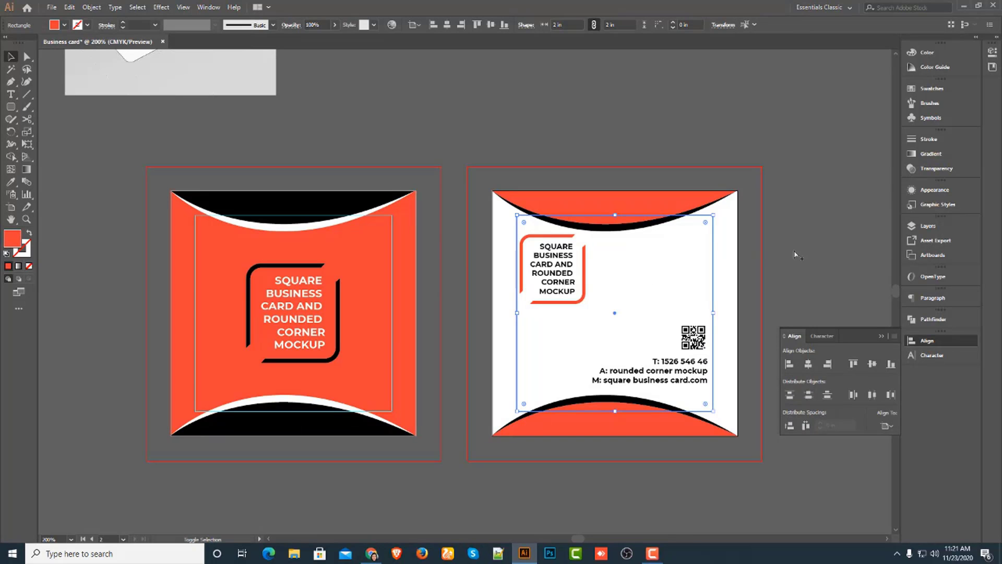
key("ctrl+alt+shift+s")
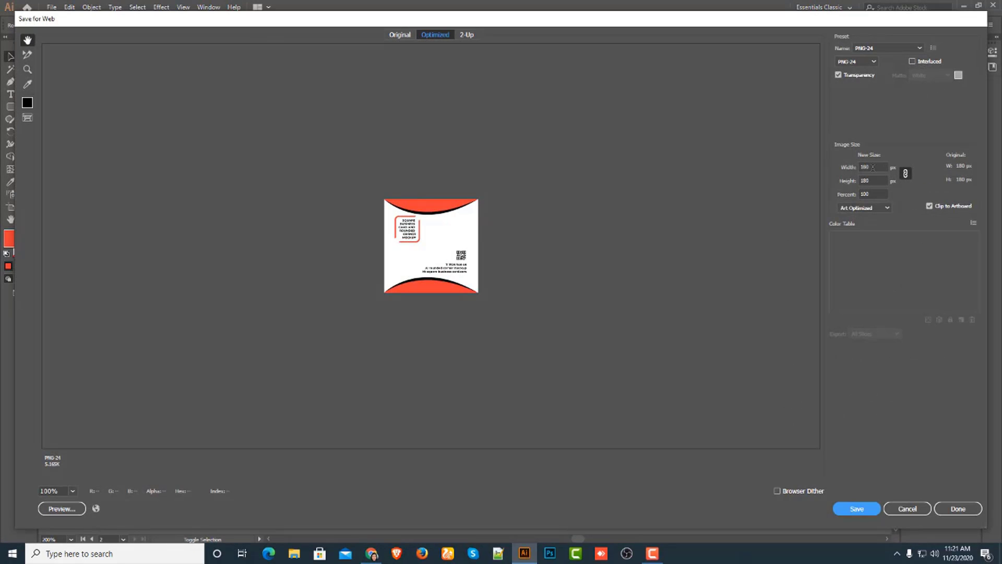
double_click(868, 166)
type("2000")
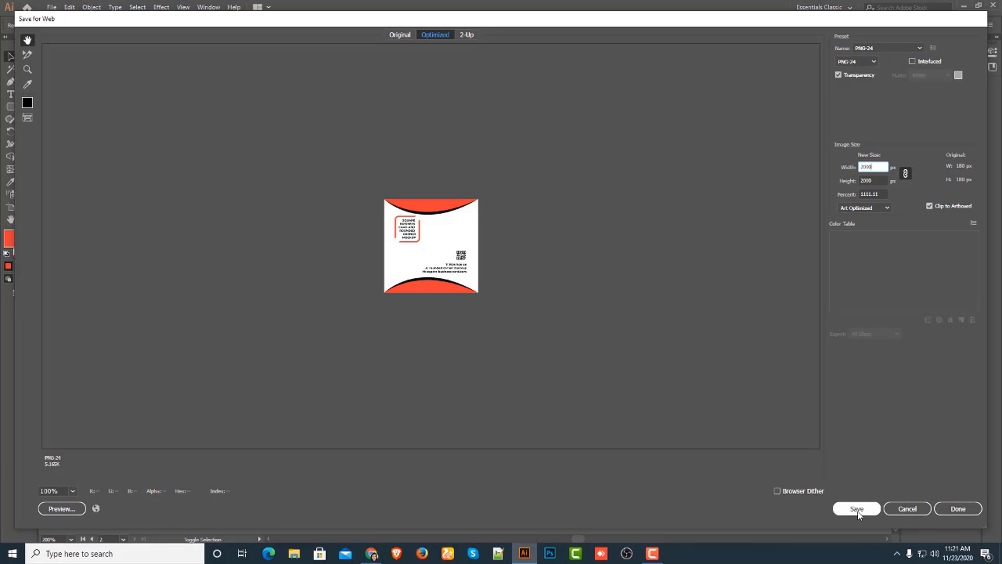
left_click(858, 509)
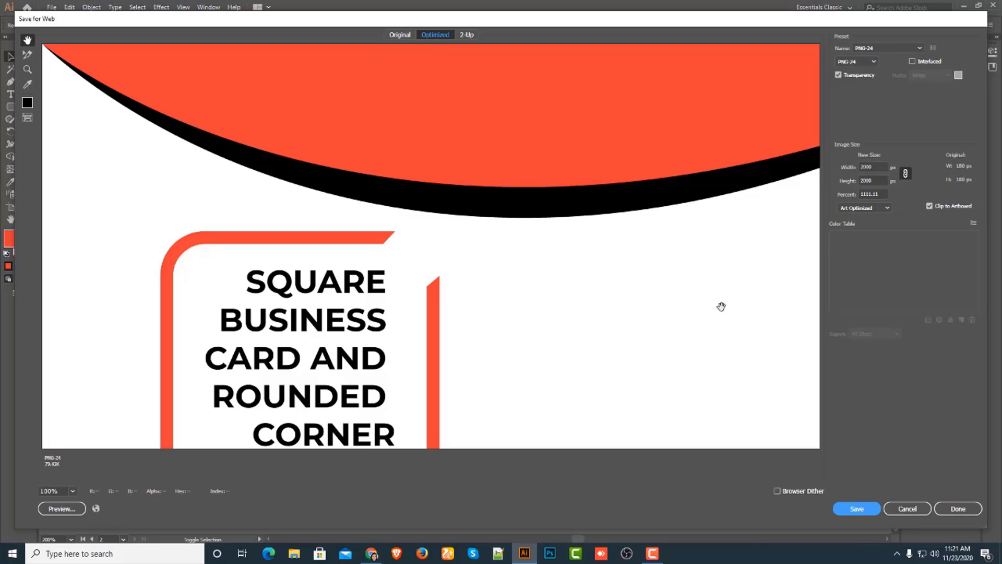
left_click(855, 508)
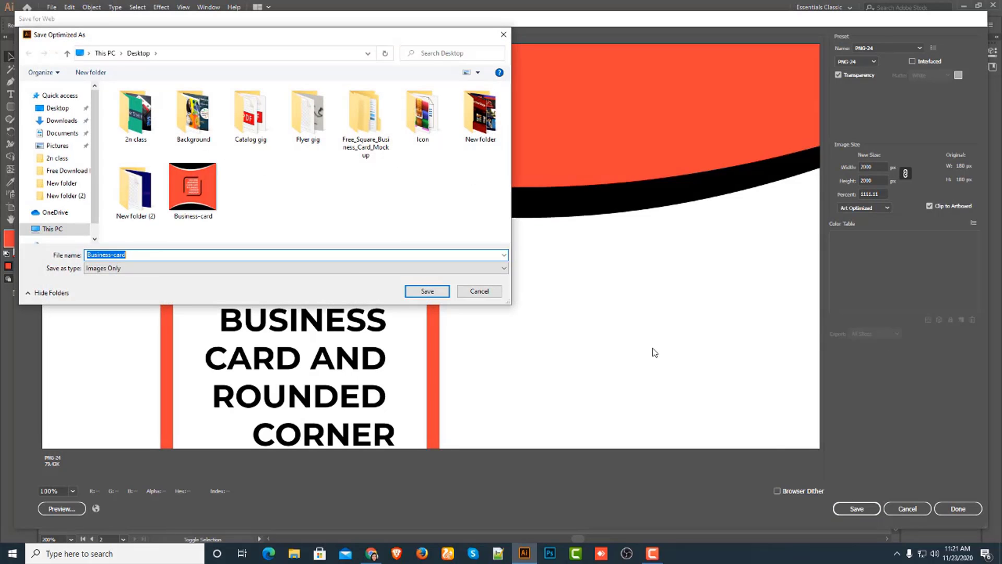
- Save the exported white card image to the Desktop as Business-card2
left_click(48, 109)
double_click(139, 255)
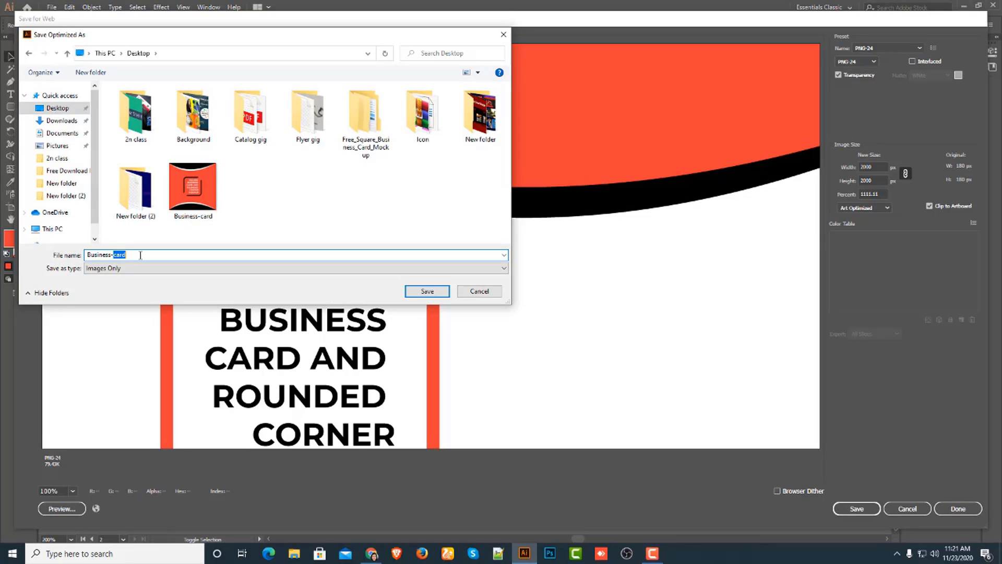
left_click(140, 255)
left_click(416, 293)
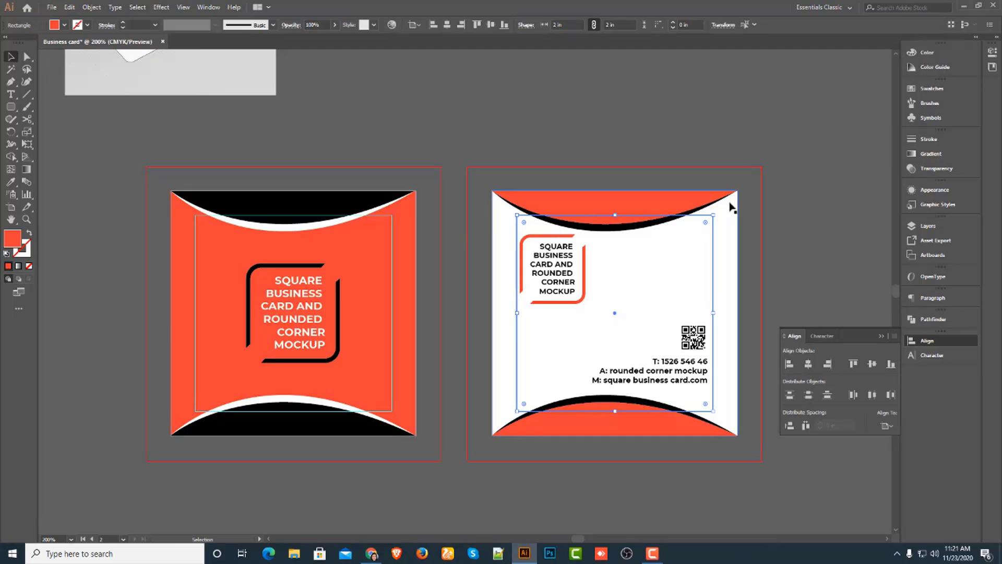
- Switch to the desktop and open Photoshop file 1 from the nested Free_Square_Business_Card_Mockup folder
left_click(964, 6)
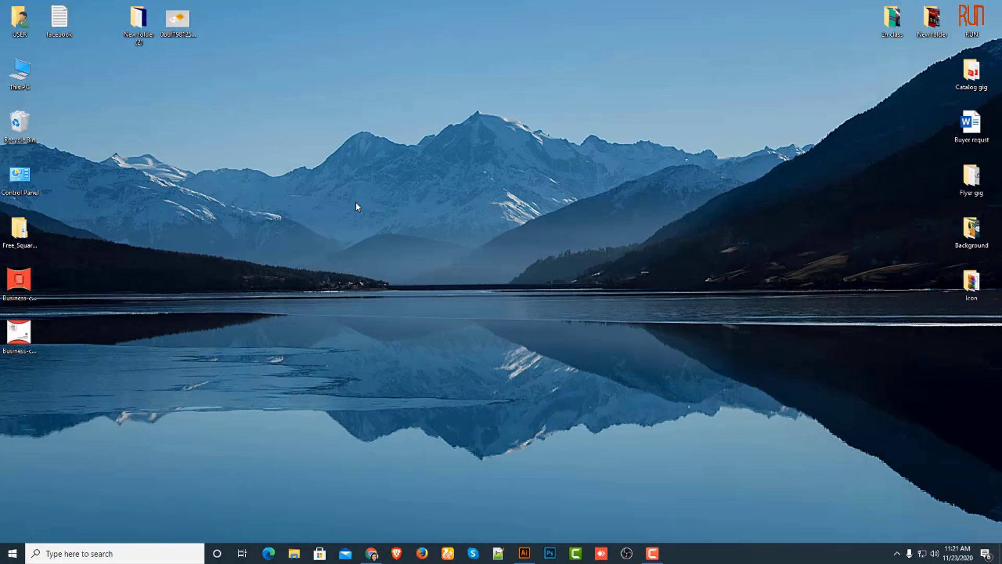
right_click(297, 177)
left_click(330, 209)
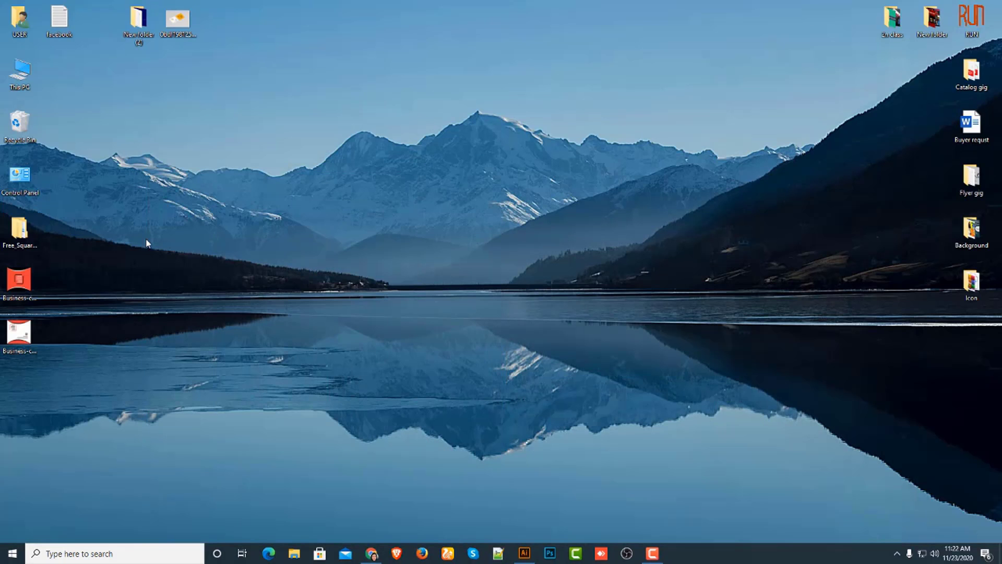
double_click(10, 236)
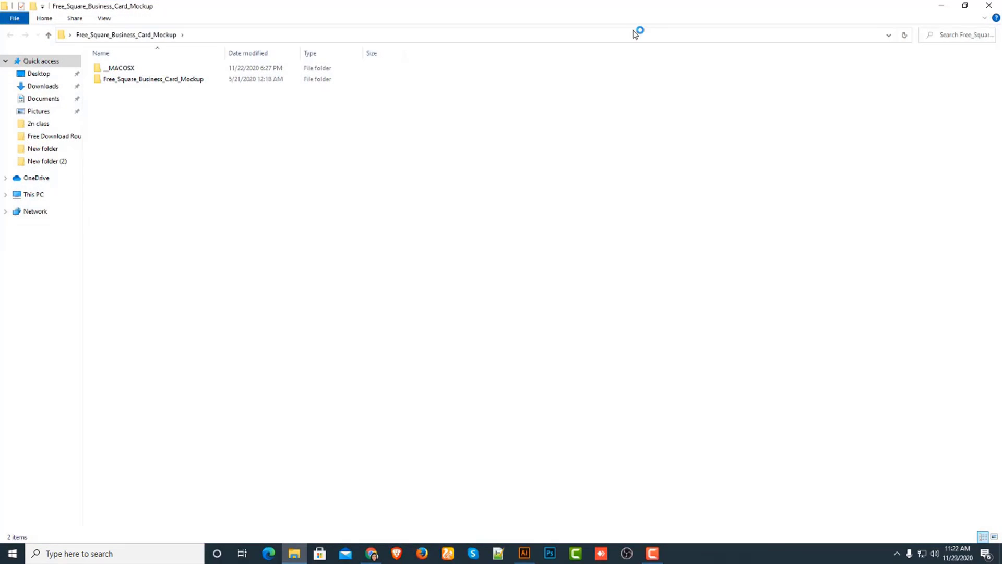
double_click(125, 80)
left_click(105, 90)
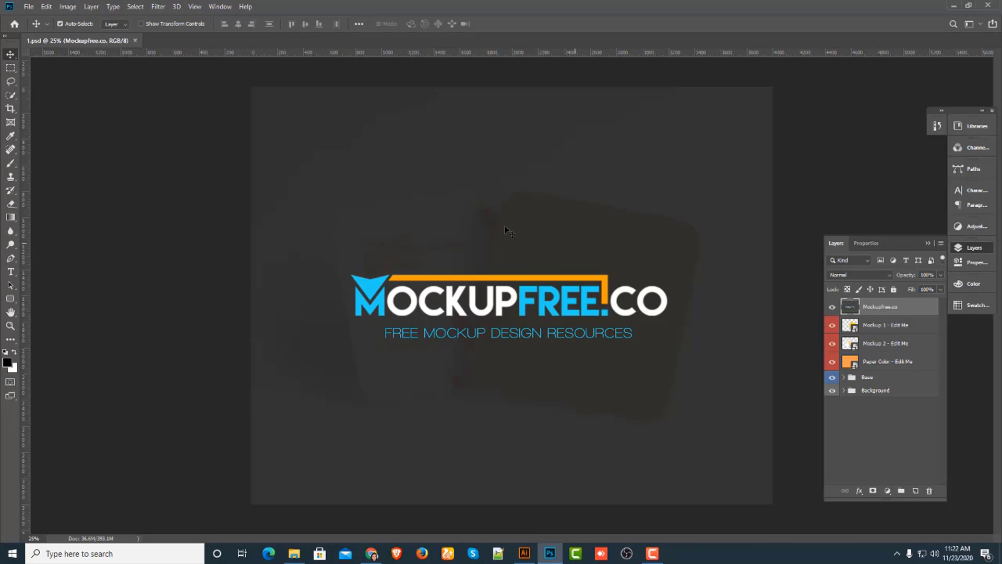
- Hide the Mockupfree.co overlay layer and toggle the Mockup 1 and Mockup 2 layers to identify their cards
left_click(833, 307)
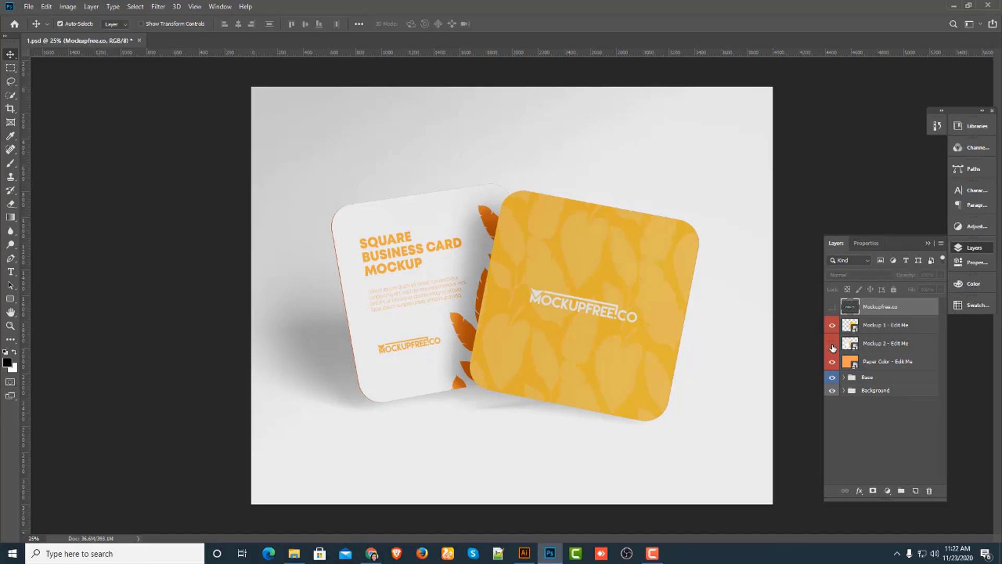
left_click(832, 325)
left_click(832, 344)
left_click(832, 325)
- Replace the Mockup 1 smart object's artwork with the embedded Business-card image, save it and return to the mockup document
double_click(855, 330)
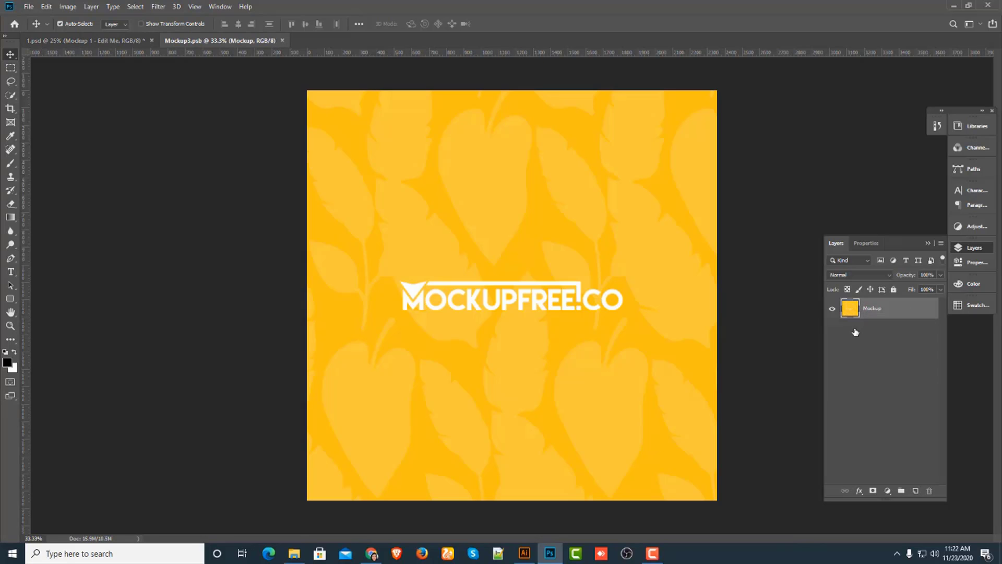
left_click(832, 311)
left_click(28, 6)
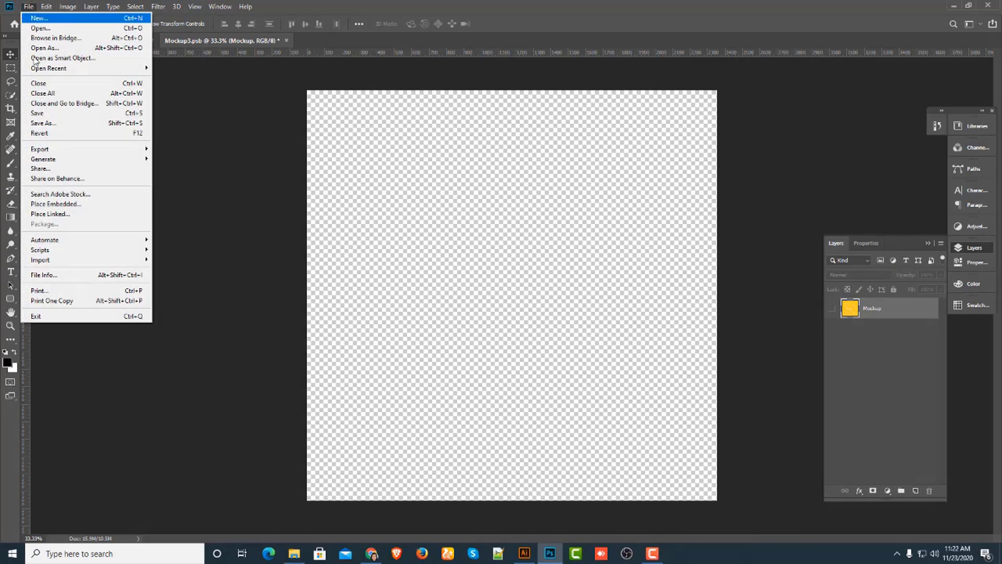
left_click(65, 205)
double_click(289, 201)
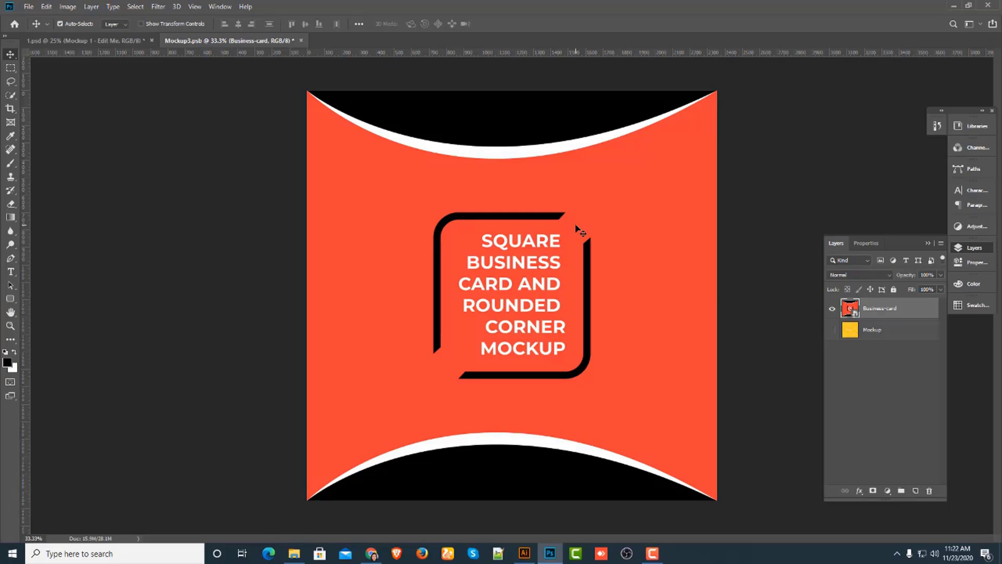
key("ctrl+s")
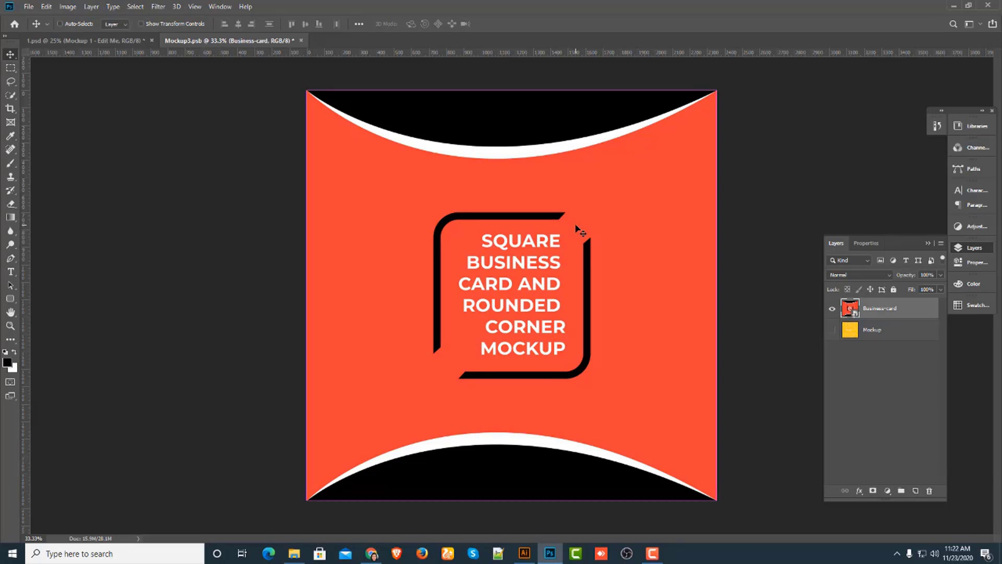
left_click(99, 40)
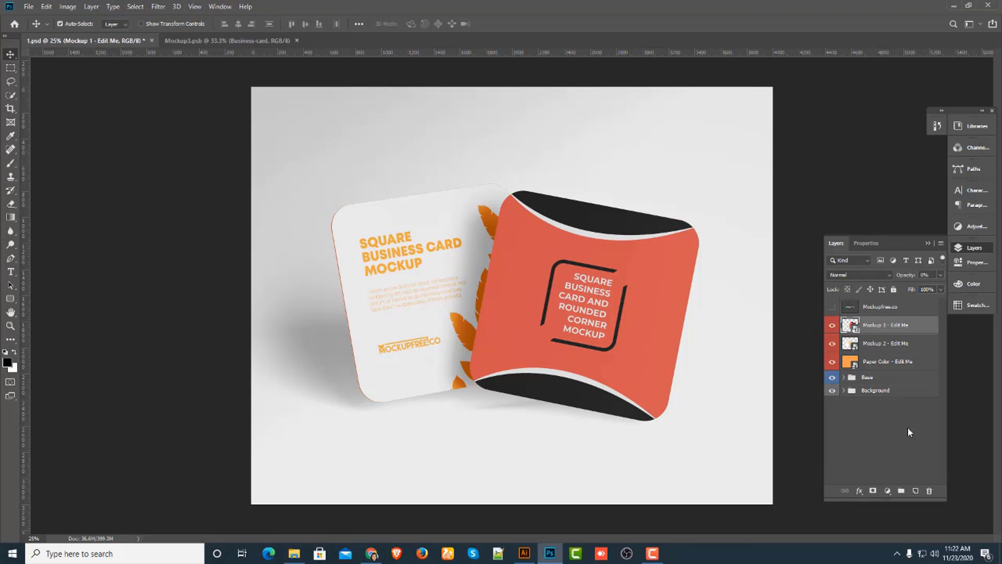
- Hide the original artwork in the Mockup 2 smart object, embed Business-card2, save it and return to the mockup document
double_click(851, 345)
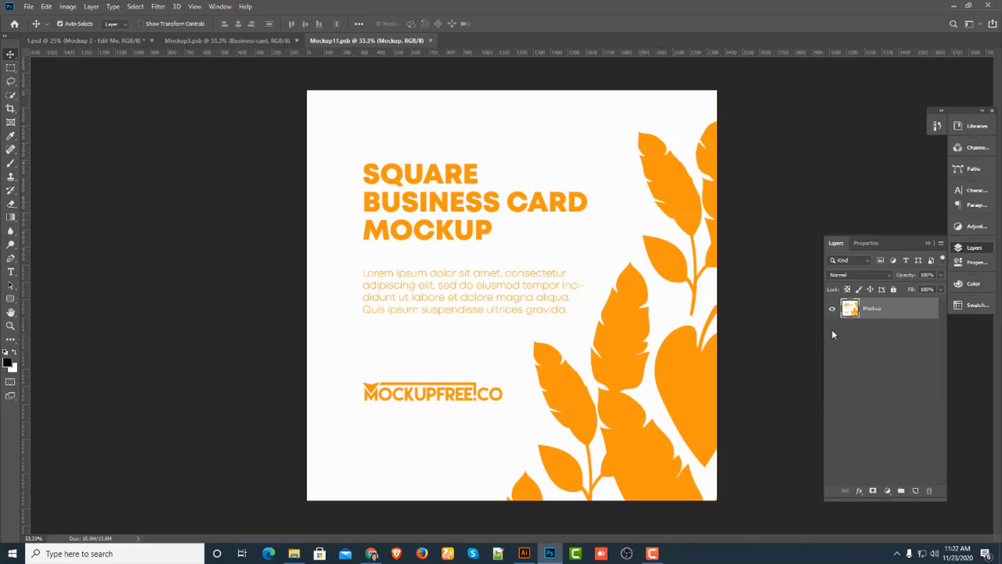
left_click(833, 314)
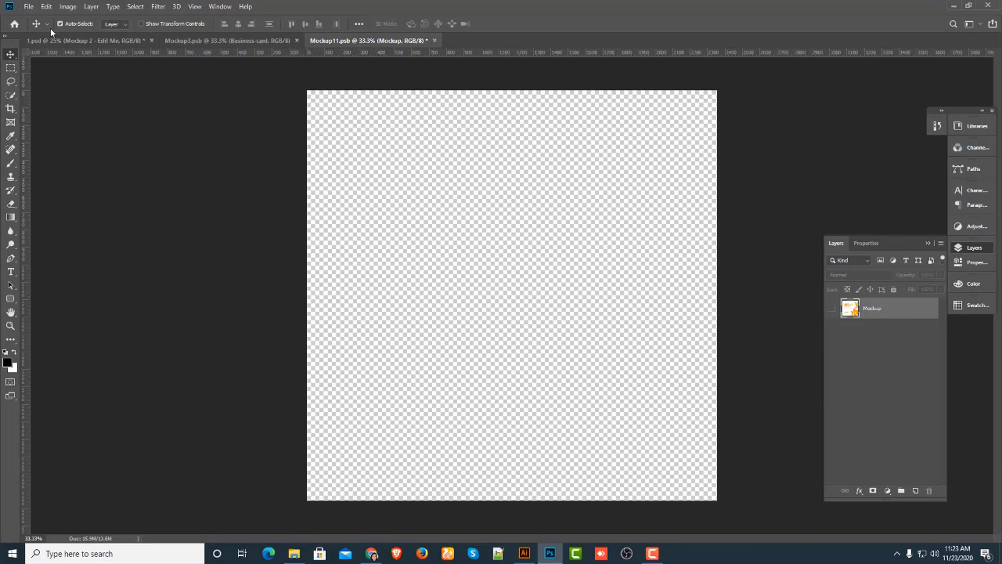
left_click(29, 6)
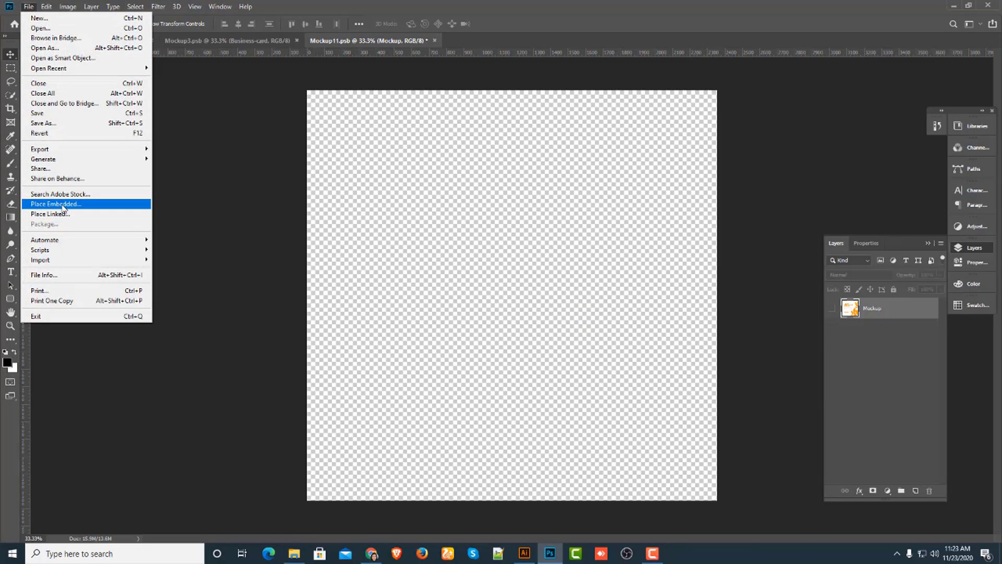
left_click(61, 203)
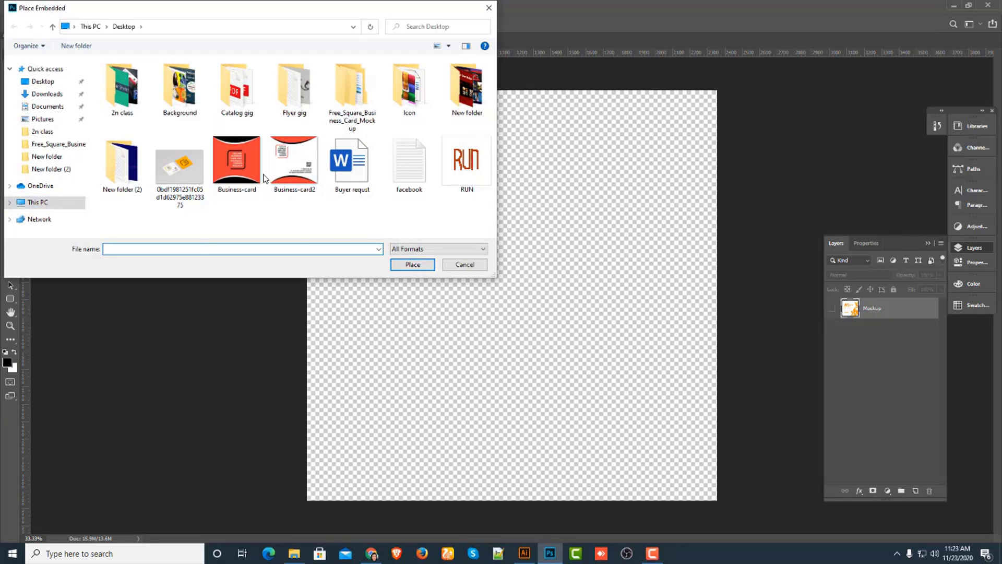
left_click(293, 164)
left_click(413, 265)
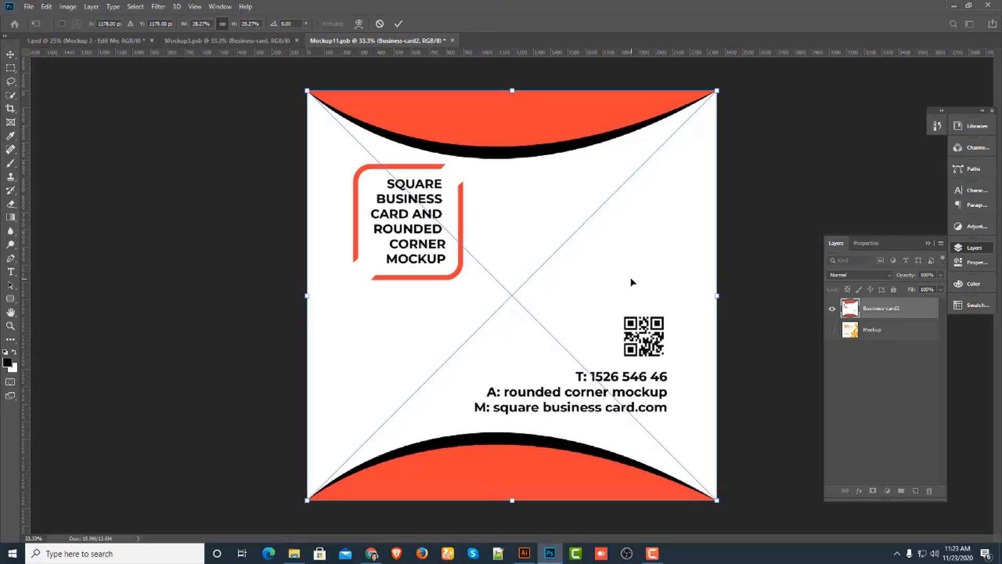
left_click(400, 22)
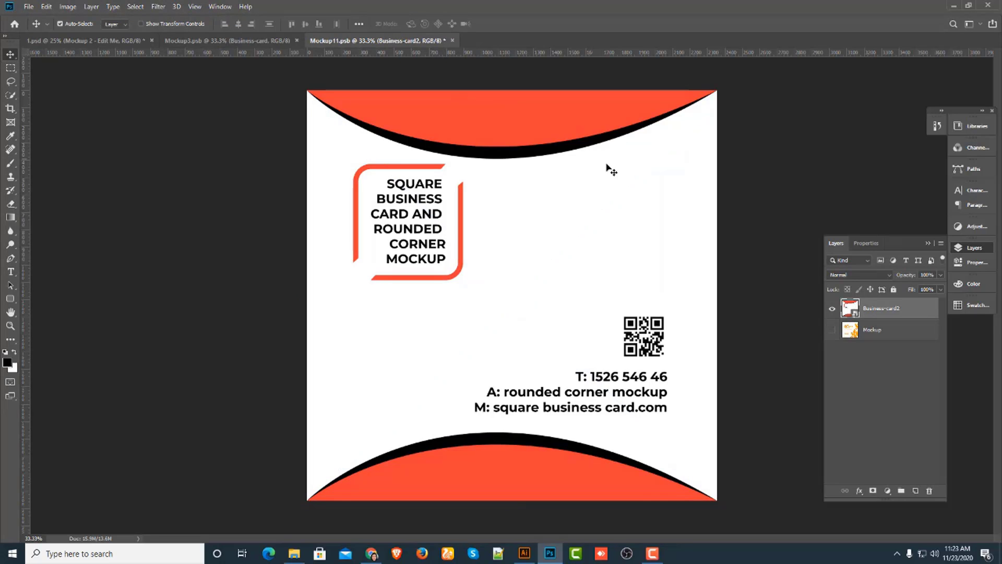
key("ctrl+s")
left_click(110, 41)
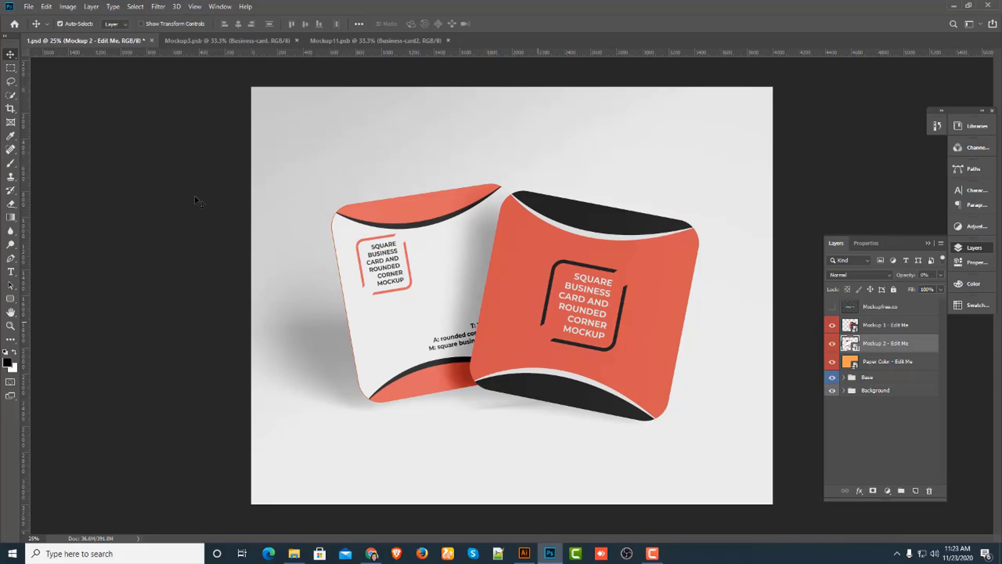
- Save the finished mockup to the Desktop as a JPEG named 1 with Maximum quality 12 and Baseline ("Standard") format
left_click(29, 6)
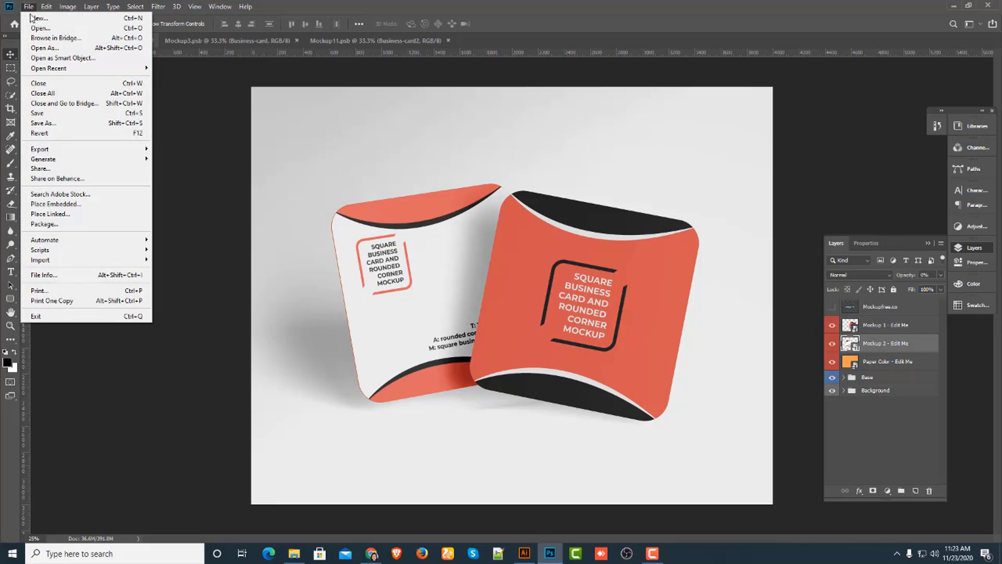
left_click(57, 124)
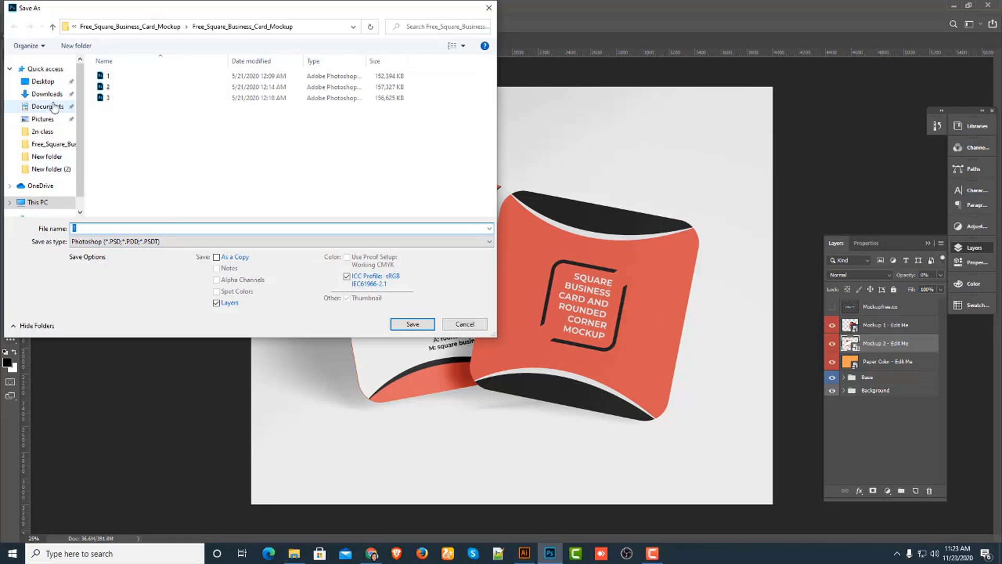
left_click(47, 94)
left_click(43, 81)
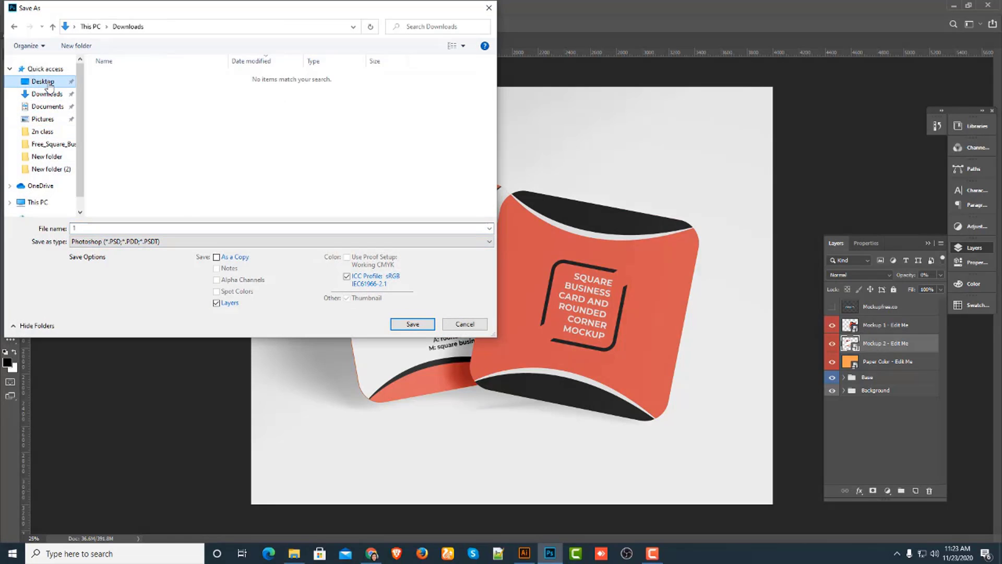
left_click(486, 242)
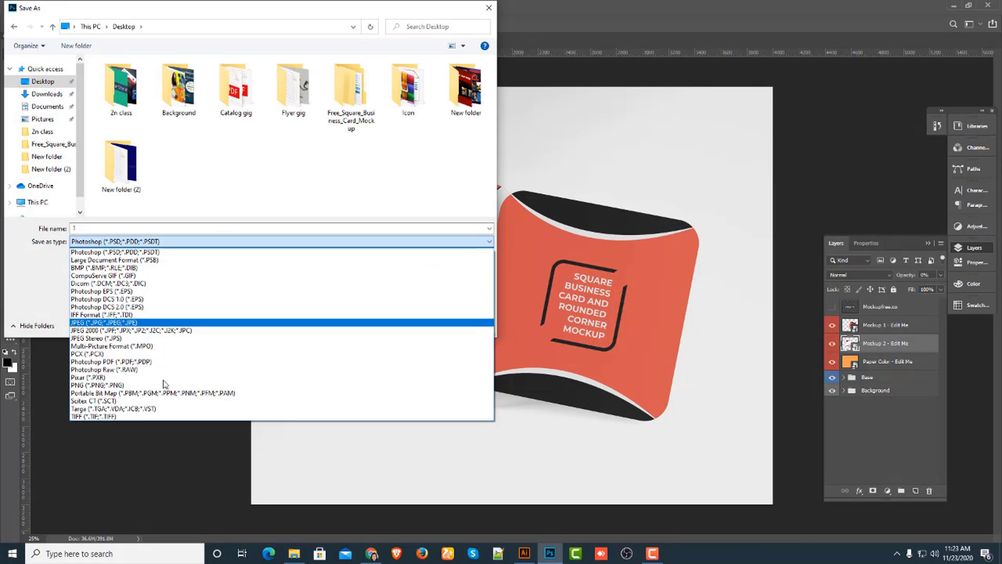
left_click(102, 323)
left_click(410, 324)
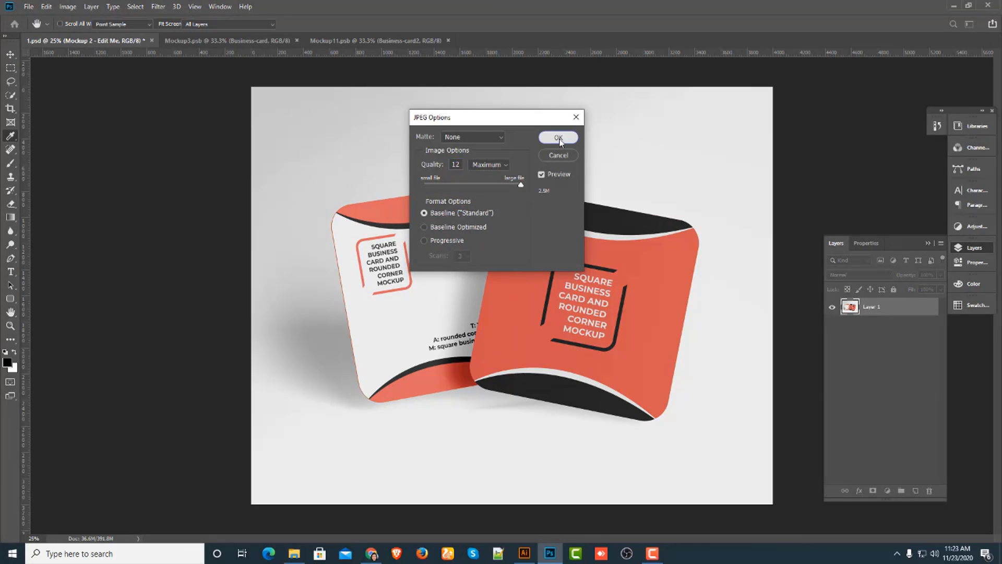
left_click(558, 138)
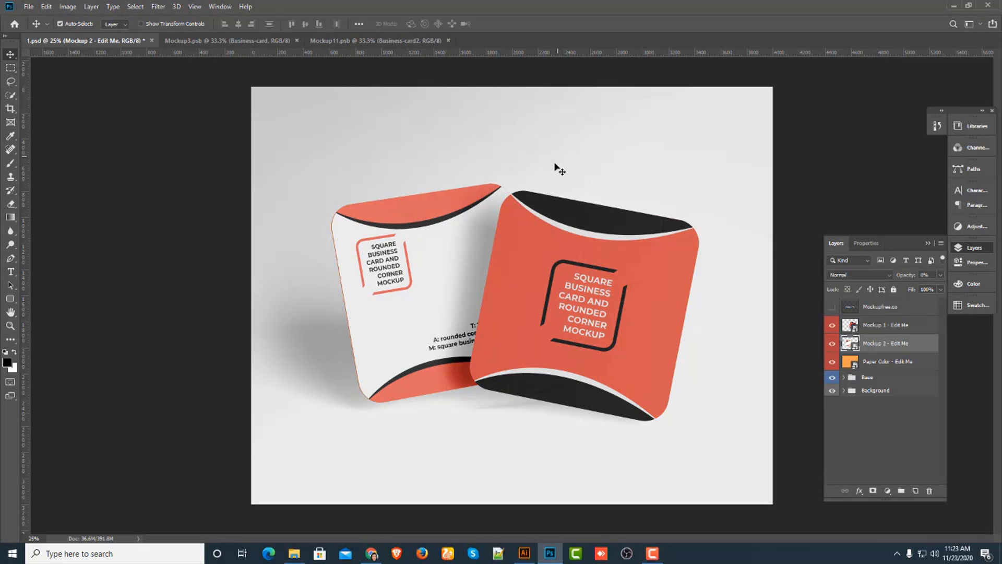
- Minimize the open windows and open the exported mockup image 1 from the desktop
left_click(954, 5)
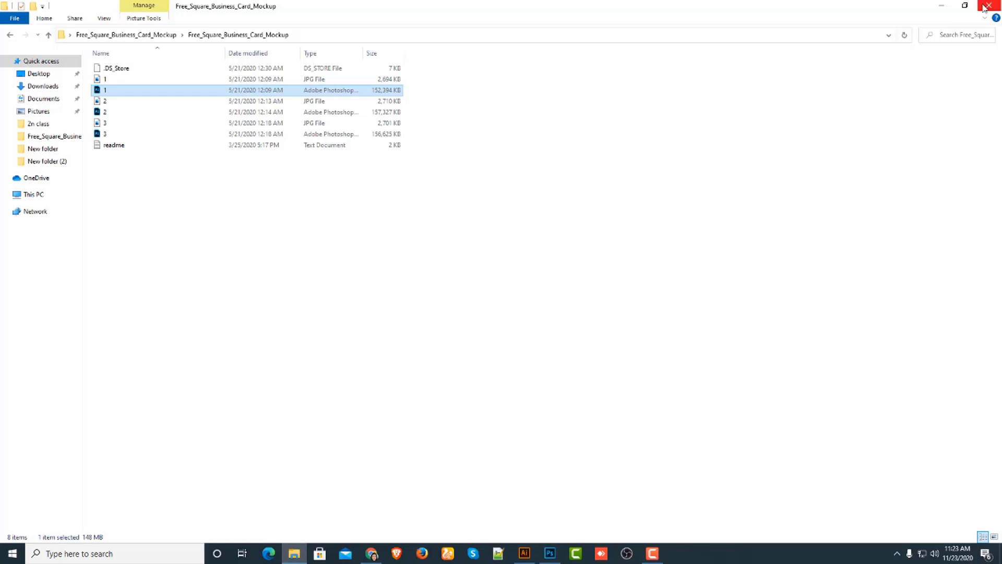
left_click(942, 5)
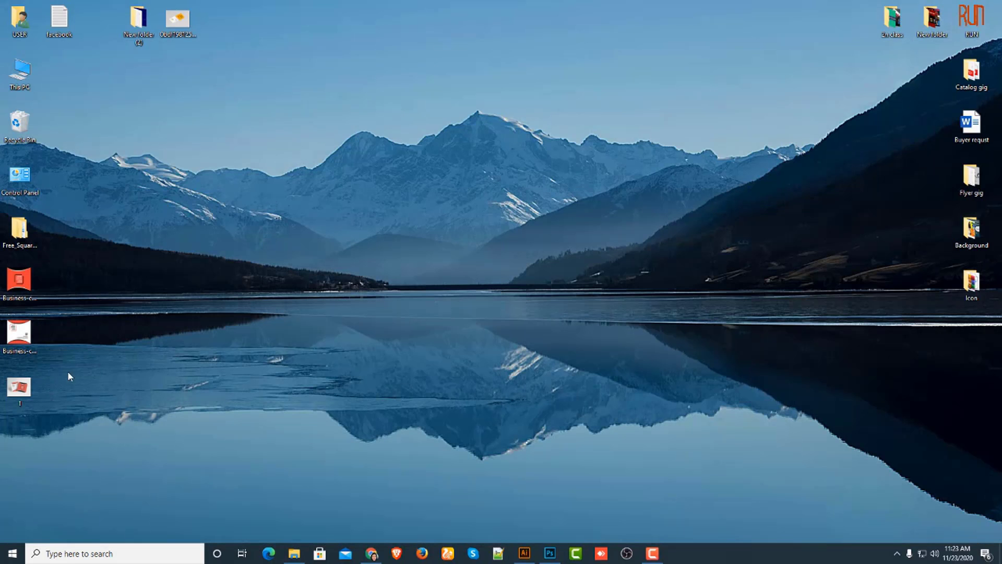
double_click(21, 389)
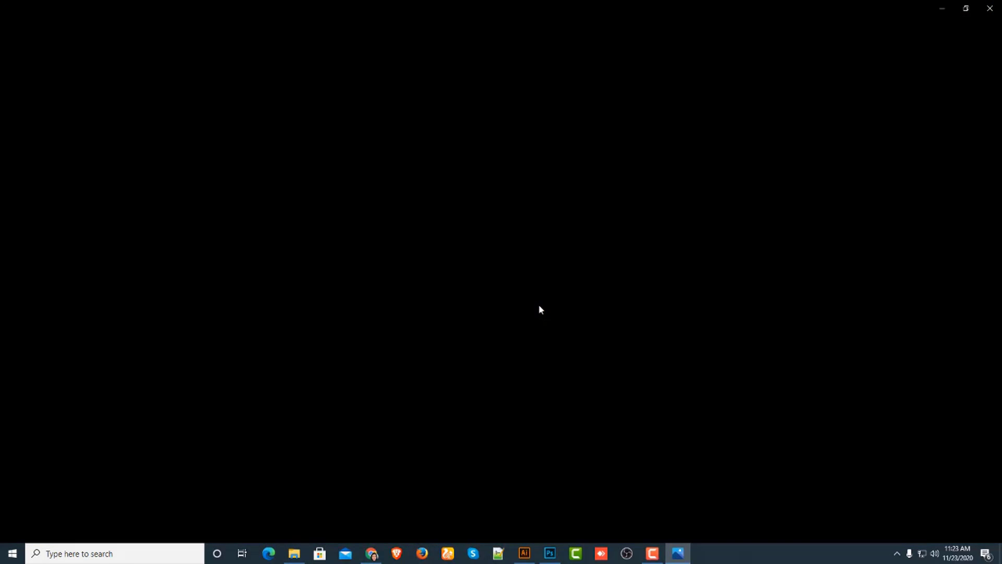